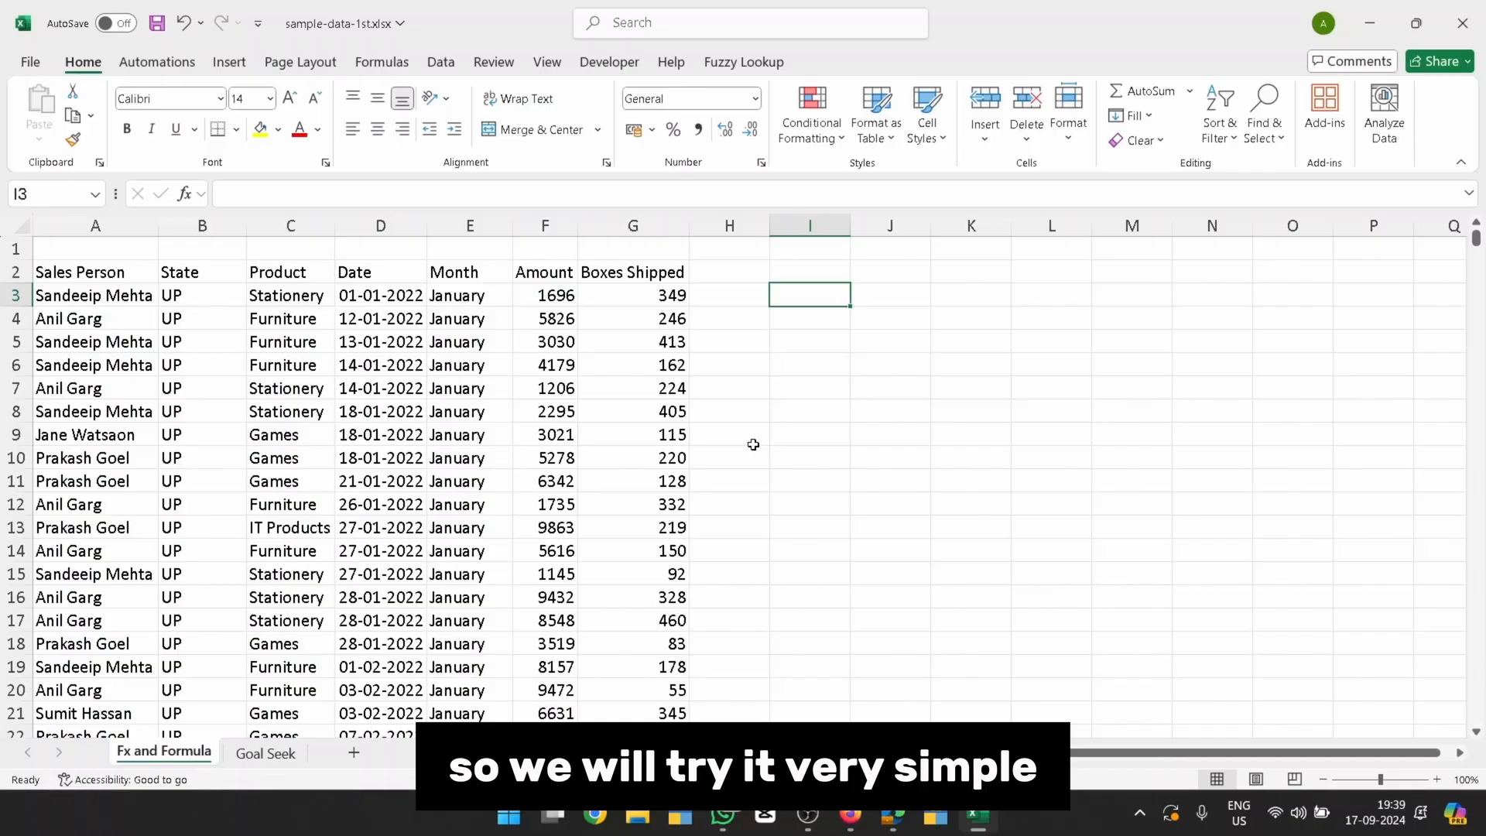
Start a SORT formula in cell I3 and open its function arguments.
text(=)
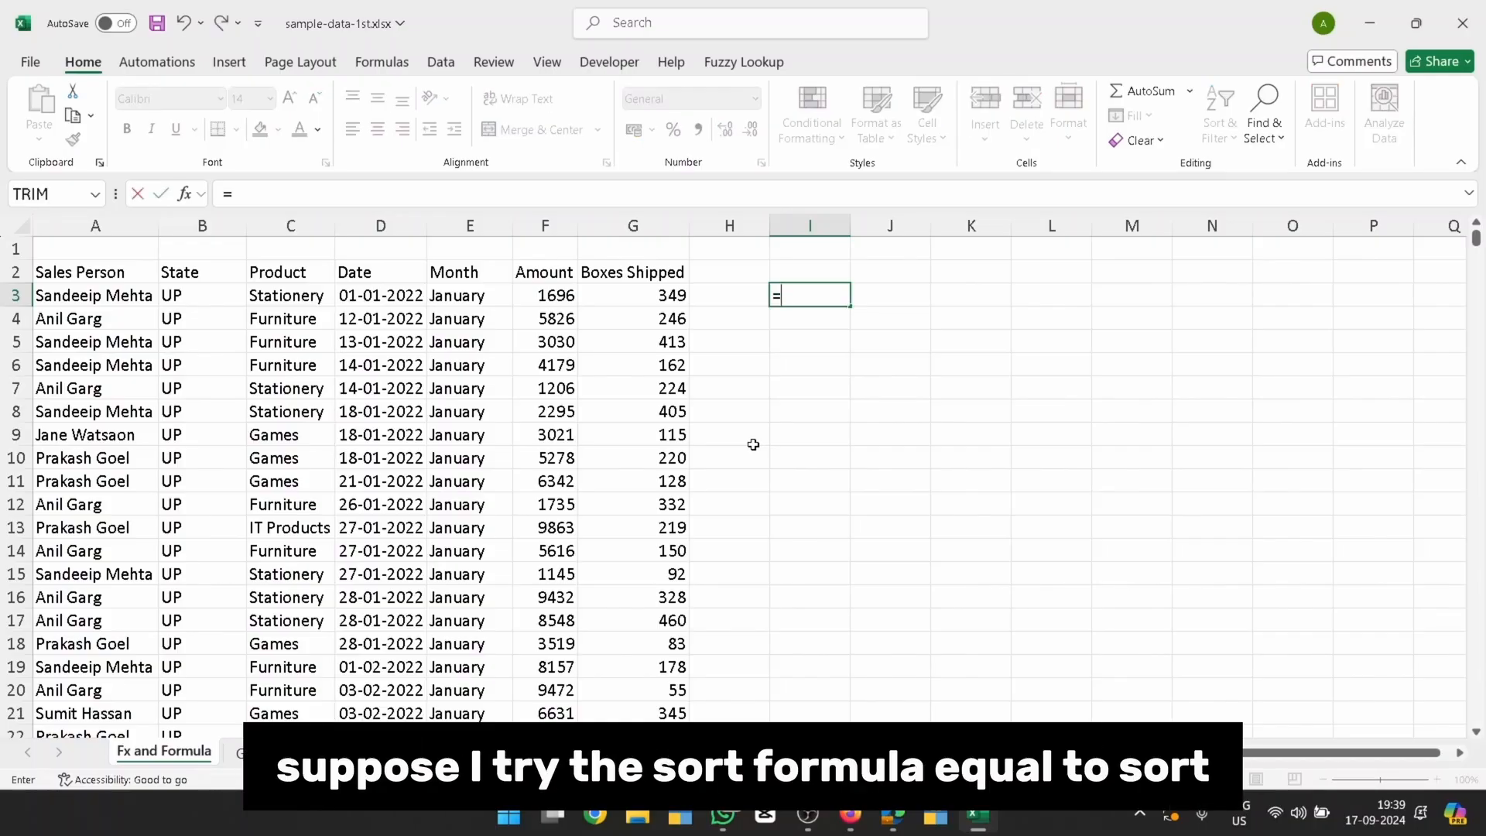
text(sort)
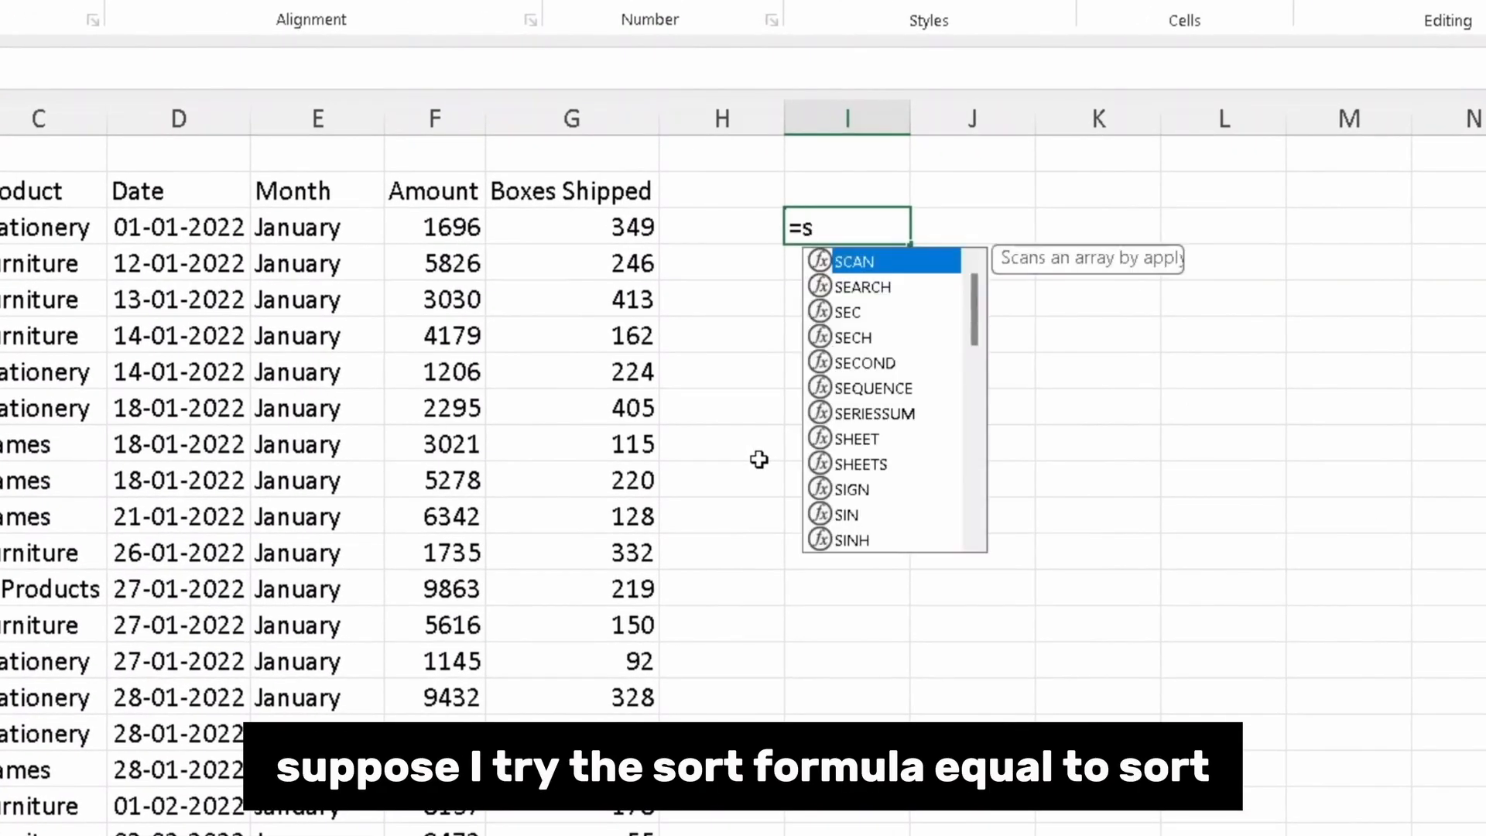
key(Tab)
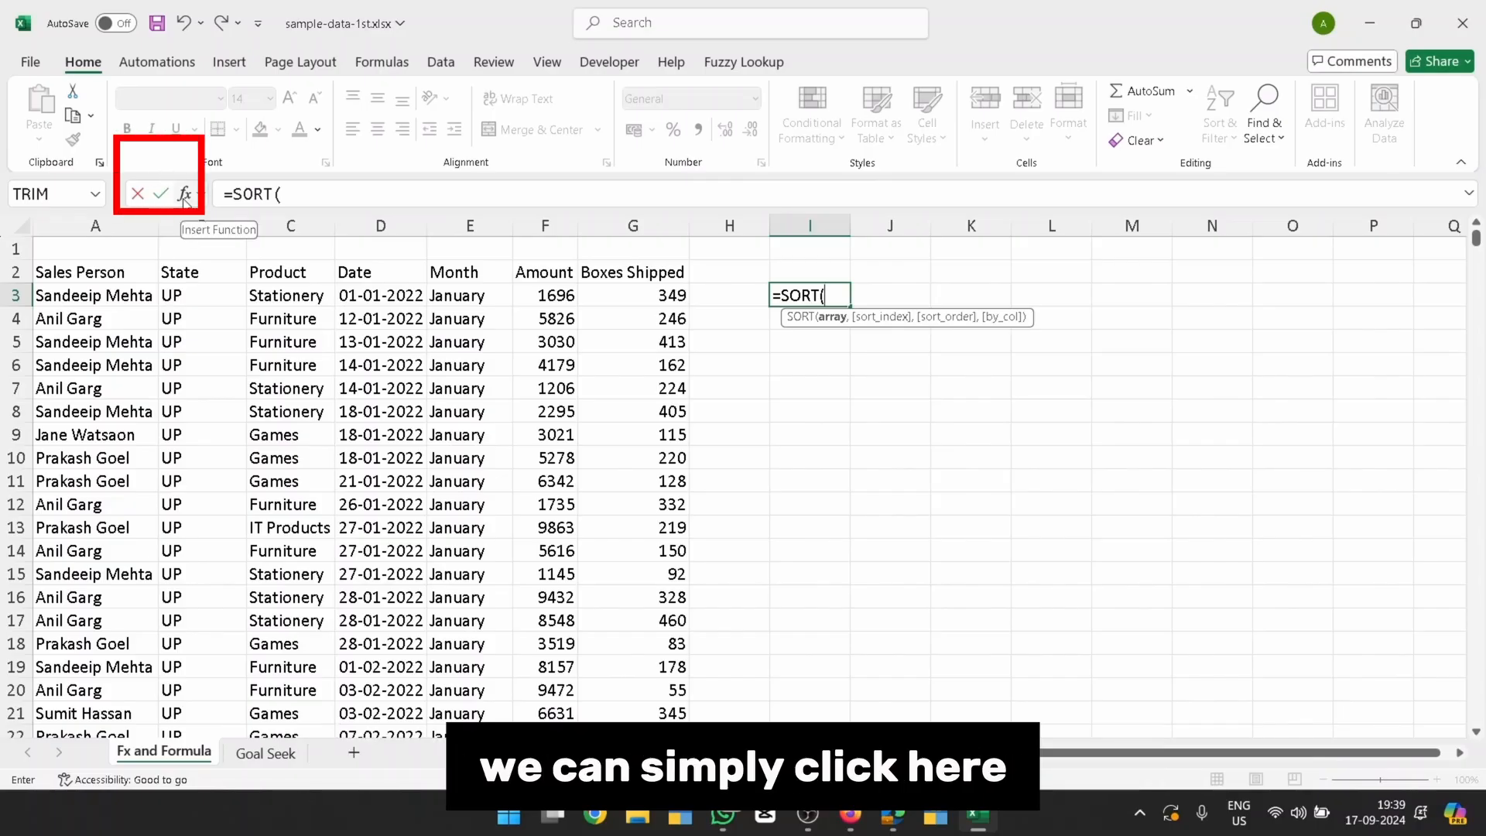
click(184, 194)
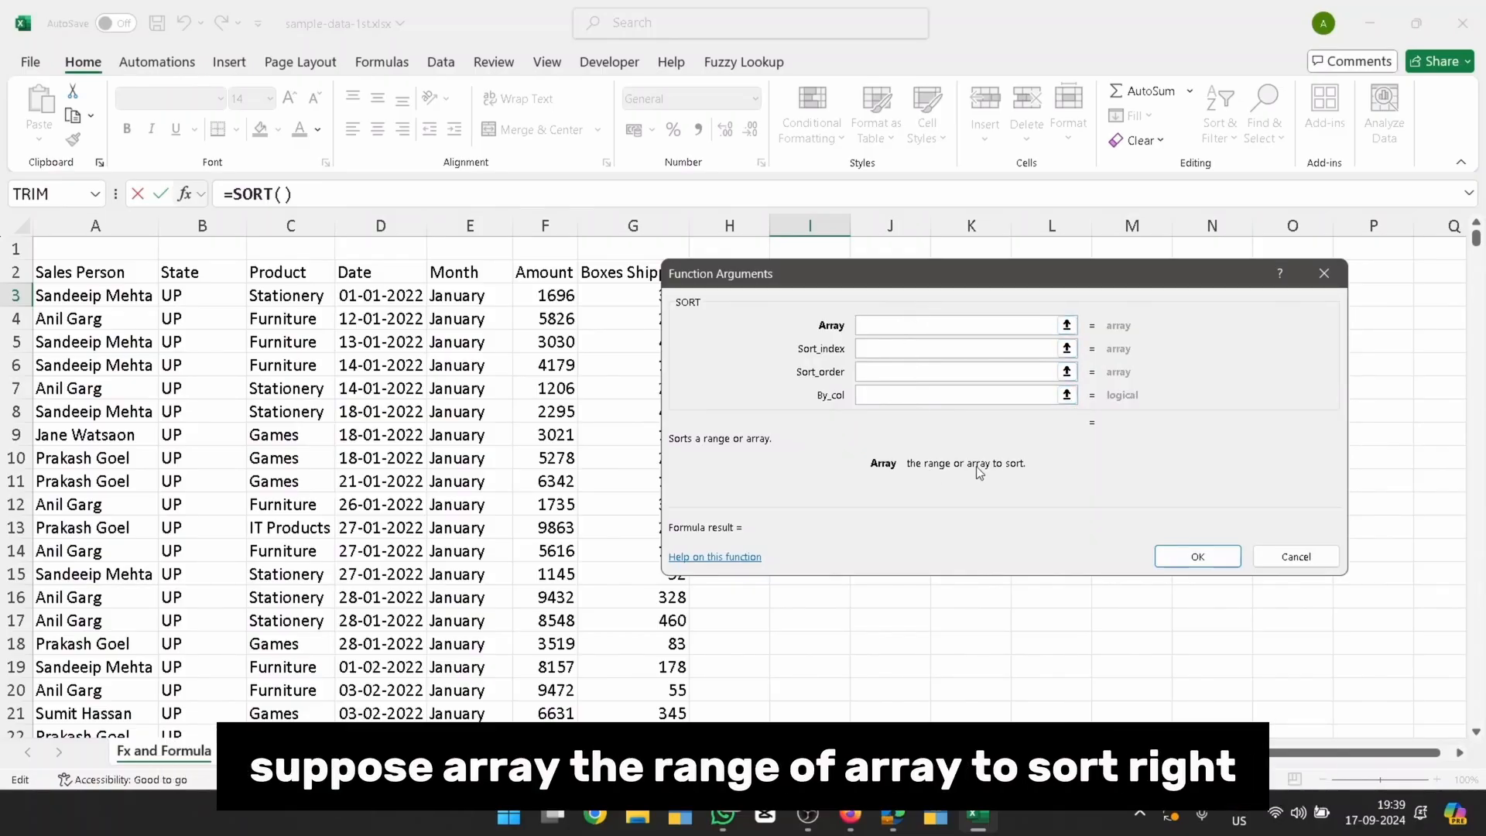
Set the SORT array to the full data range A3:G2190, leaving out the heading row.
drag(995, 276, 1047, 445)
click(96, 293)
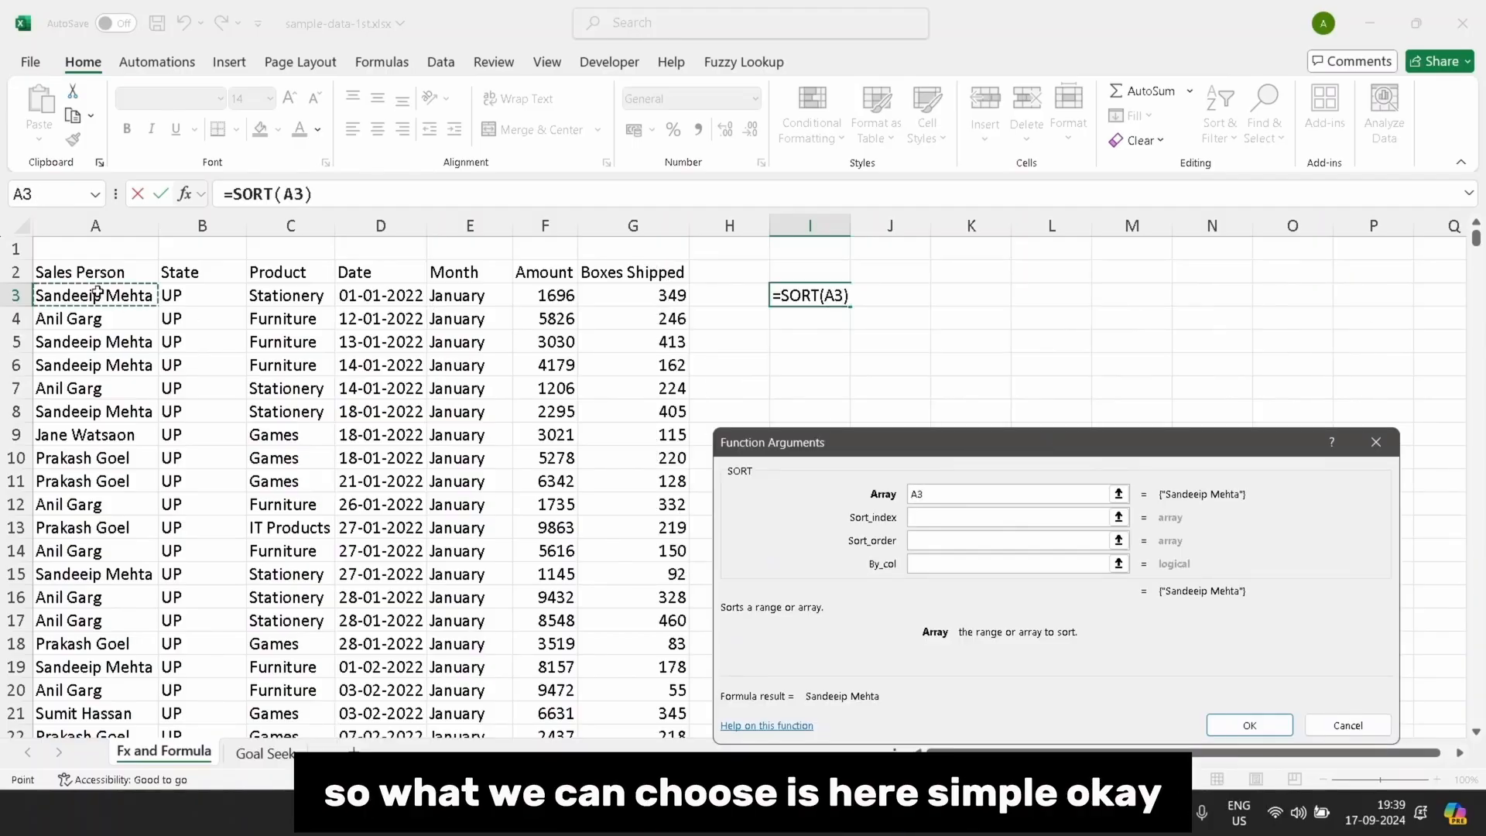
key(ctrl+shift+Right)
key(ctrl+shift+Down)
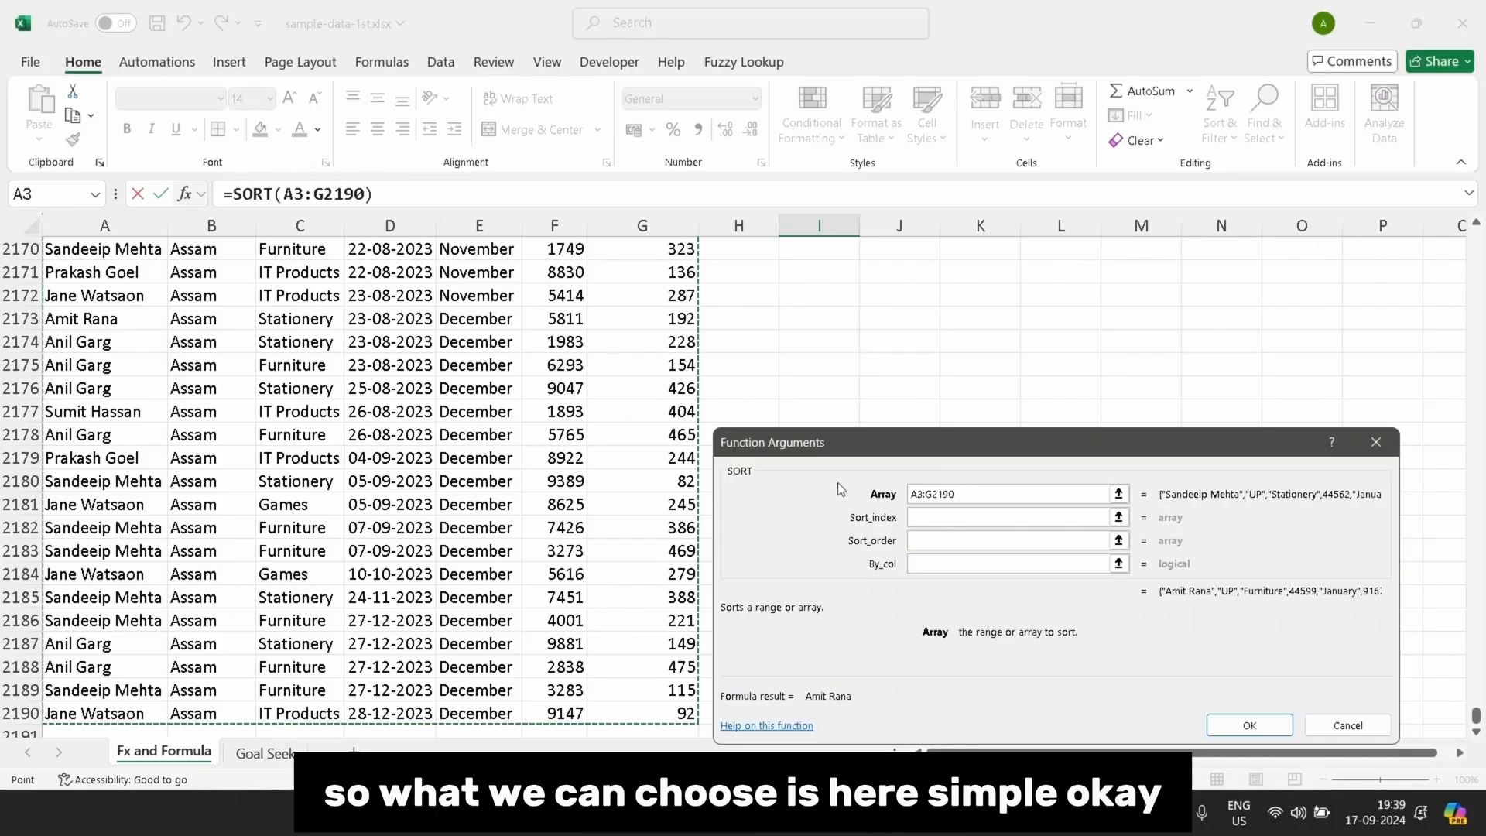
Set the SORT function's Sort_index to 6 to sort by the Amount column.
click(922, 519)
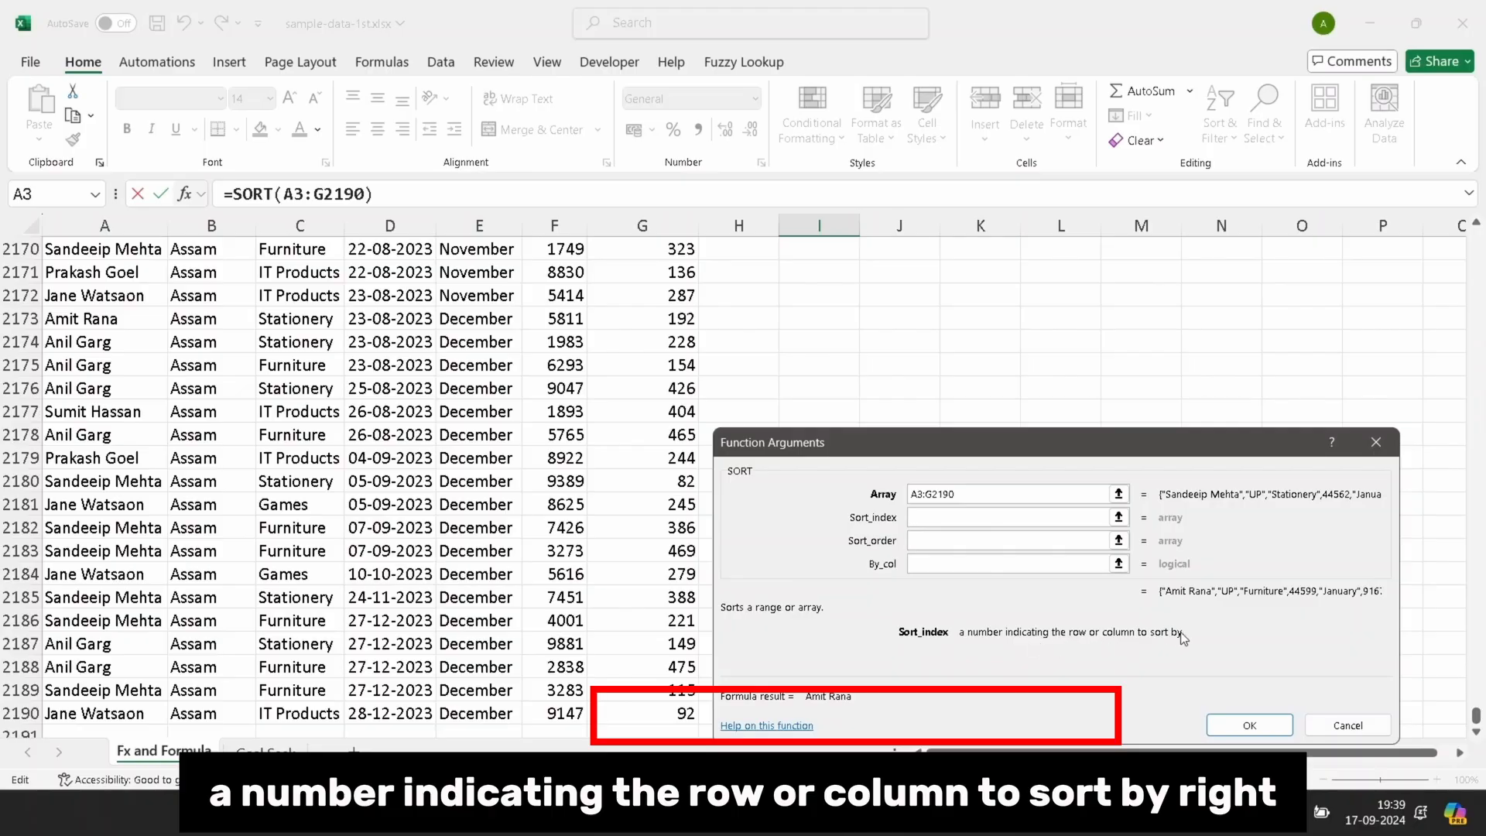
click(575, 407)
key(ctrl+Up)
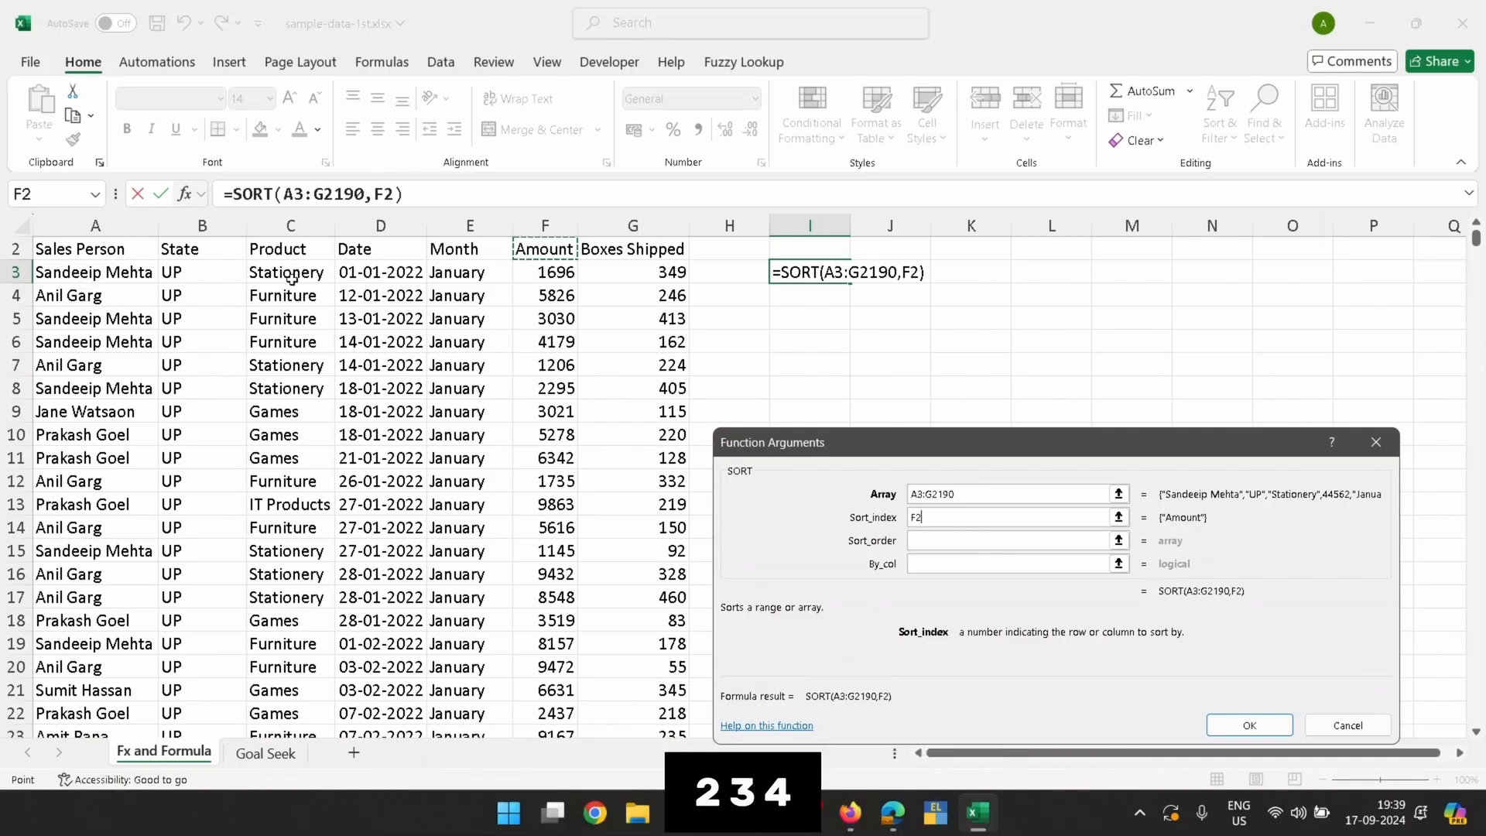
key(BackSpace)
key(BackSpace)
text(6)
Set Sort_order to 1 for ascending, leave By_col blank and accept the SORT arguments.
click(931, 540)
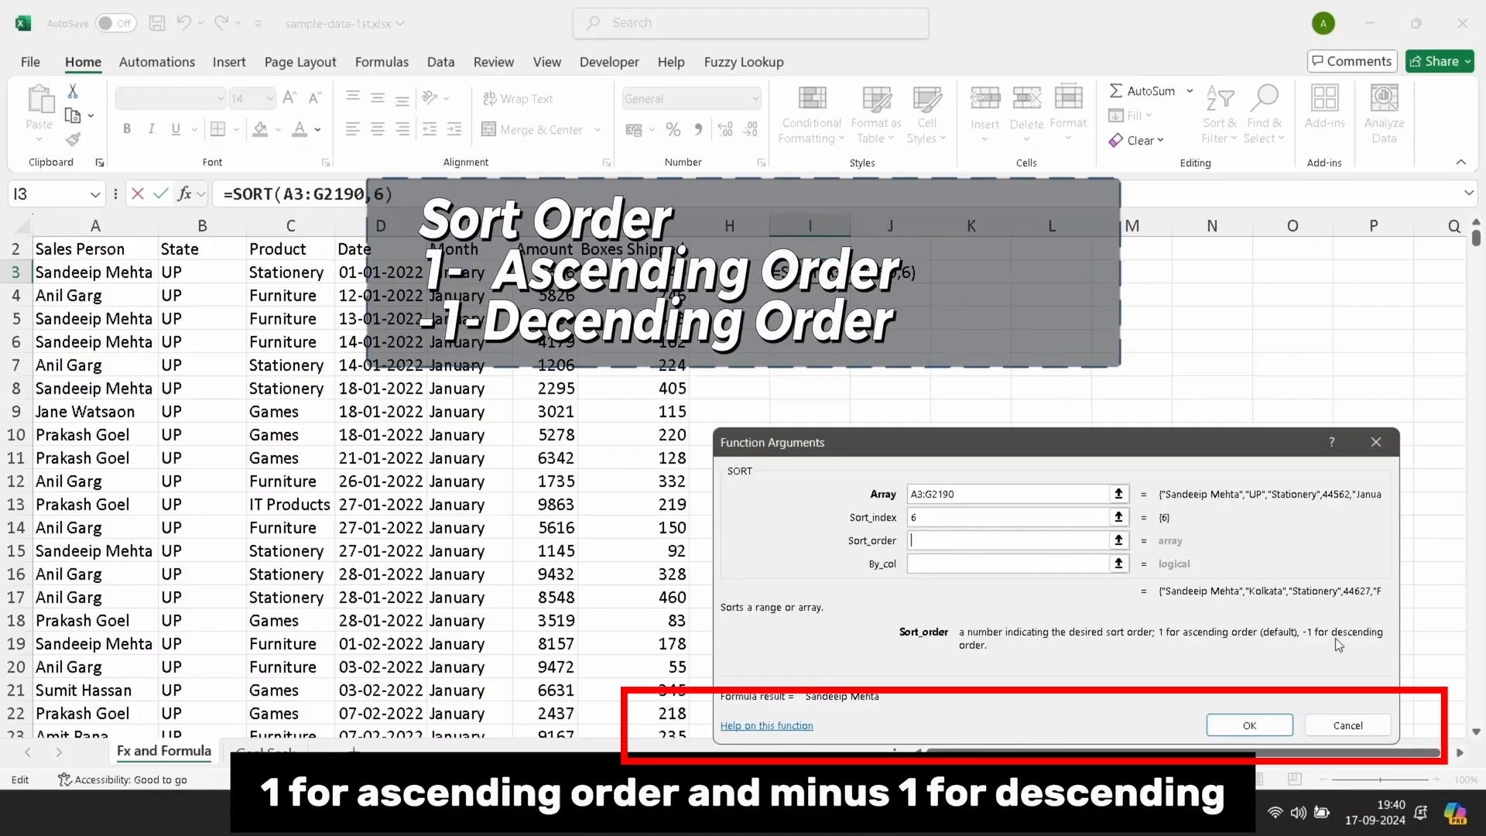
text(1)
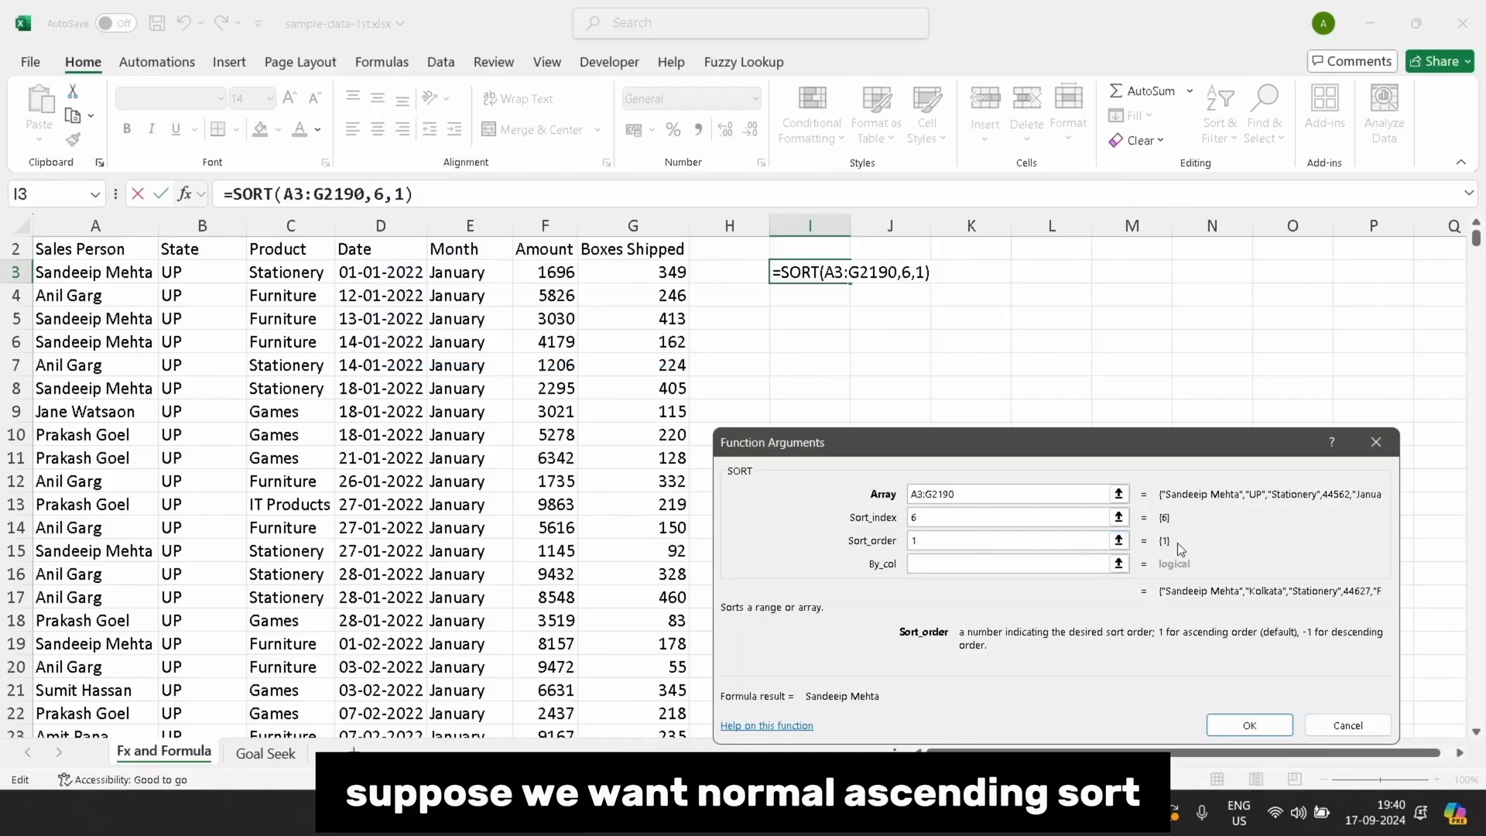
click(922, 565)
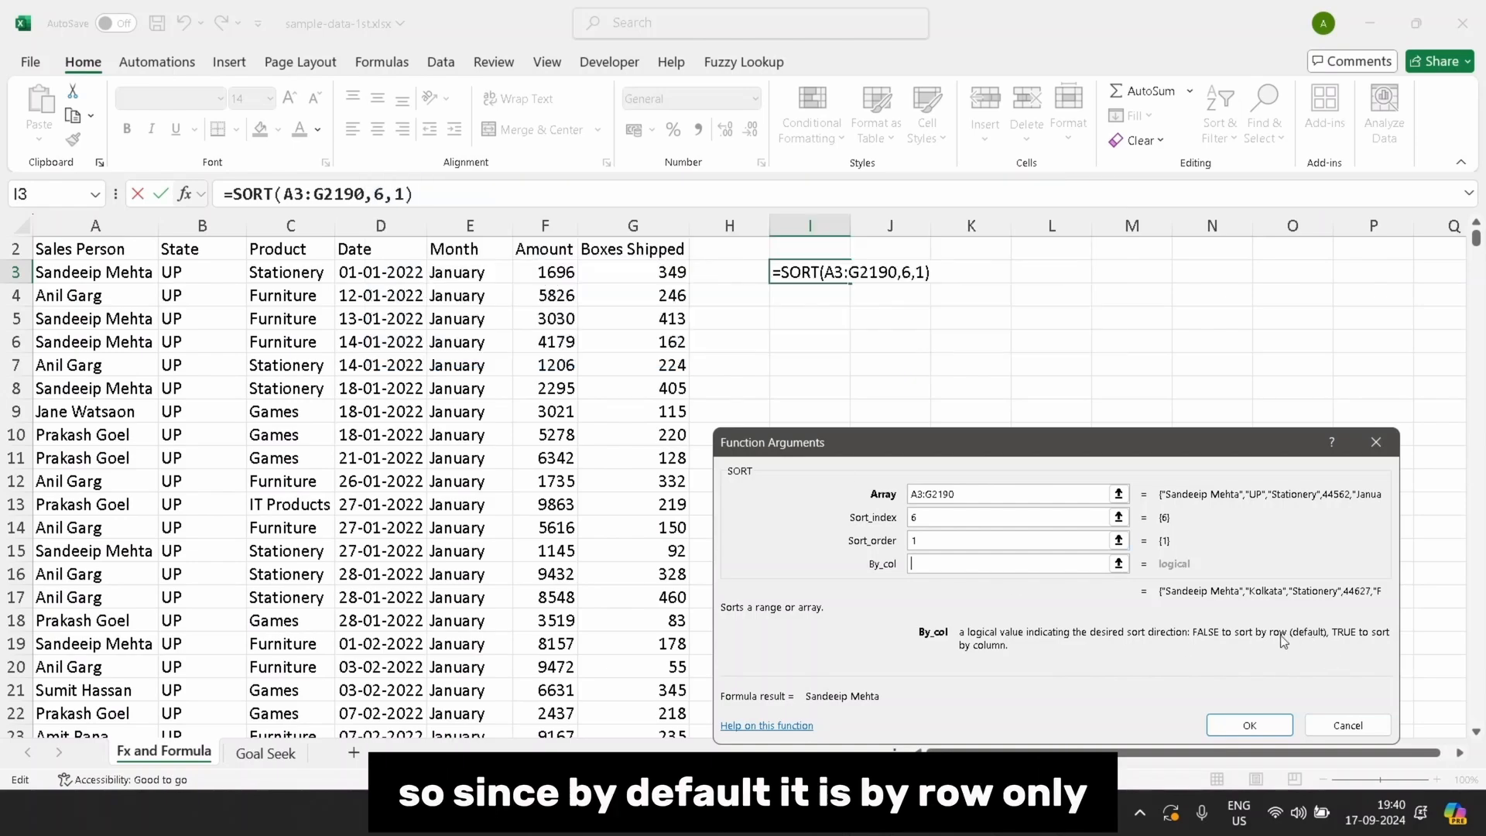
click(1219, 723)
click(1218, 723)
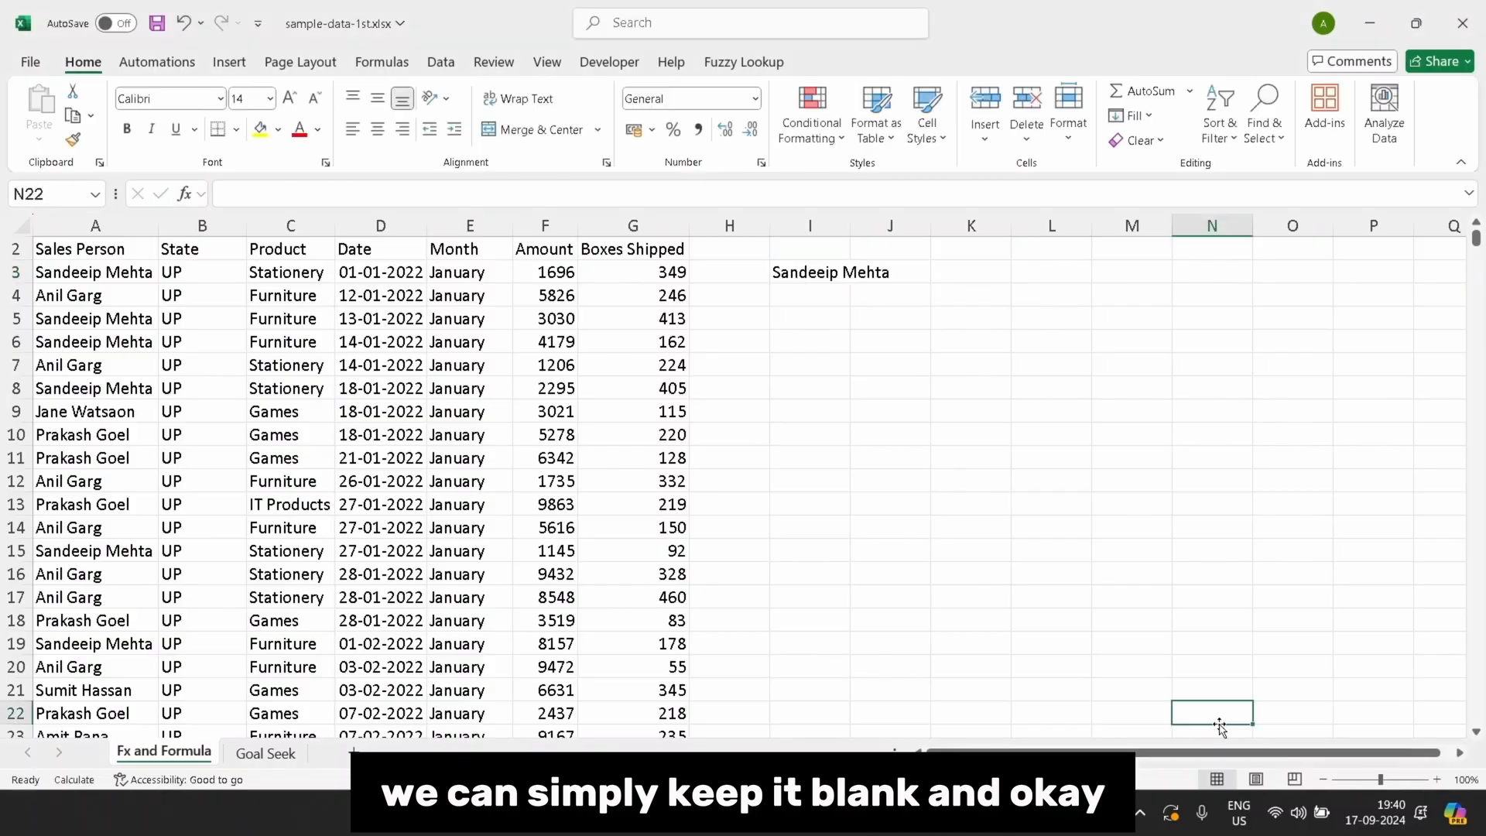
Re-enter the SORT formula in I3 so the full sorted range is calculated beside the data.
click(814, 268)
key(F2)
key(ctrl+Return)
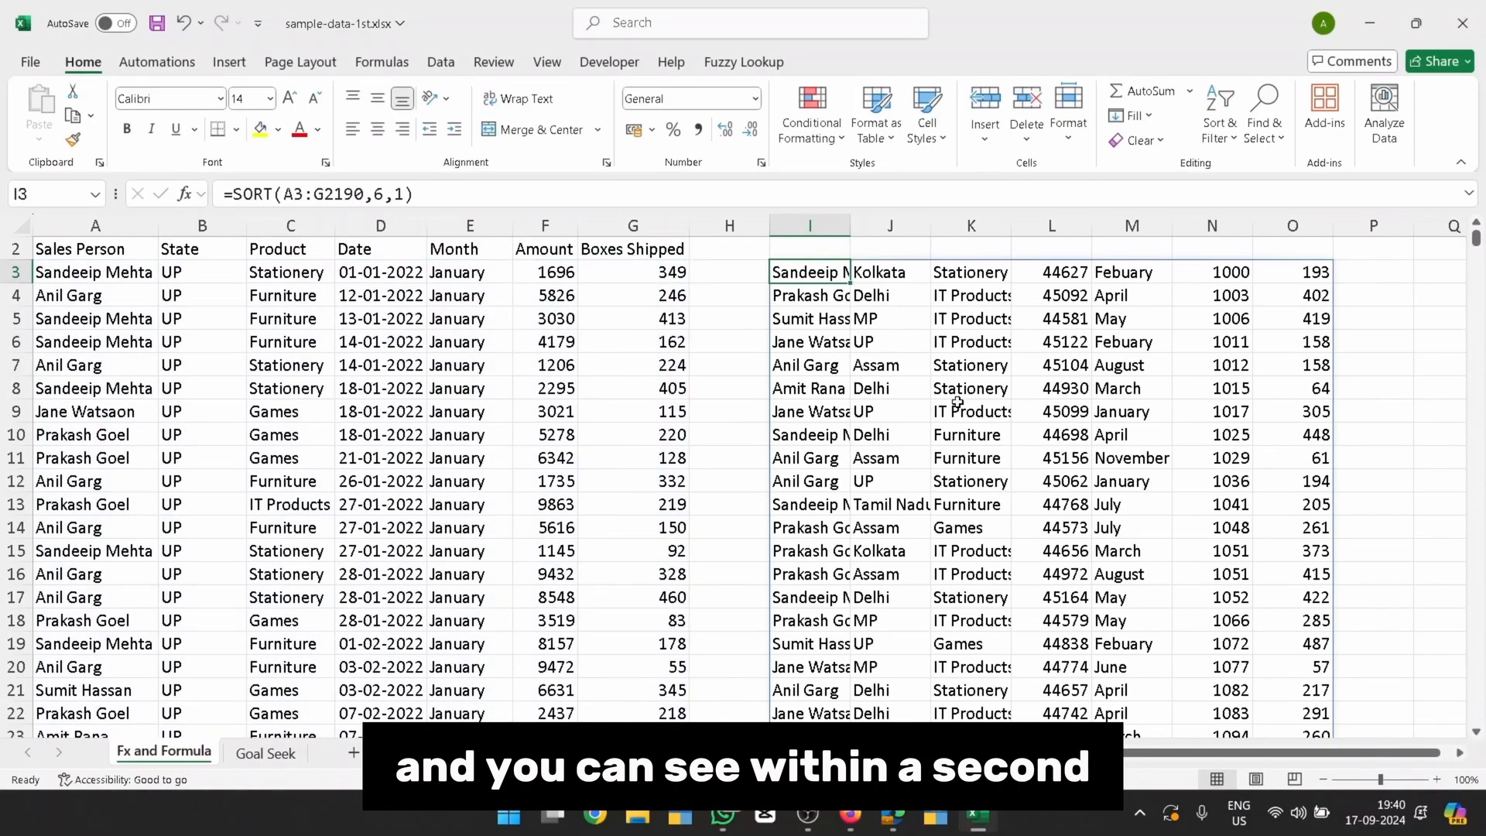
Check the Amount column of the sorted results in row 3 and undo the SORT formula.
key(Right)
key(Right)
key(Right)
key(Right)
key(Right)
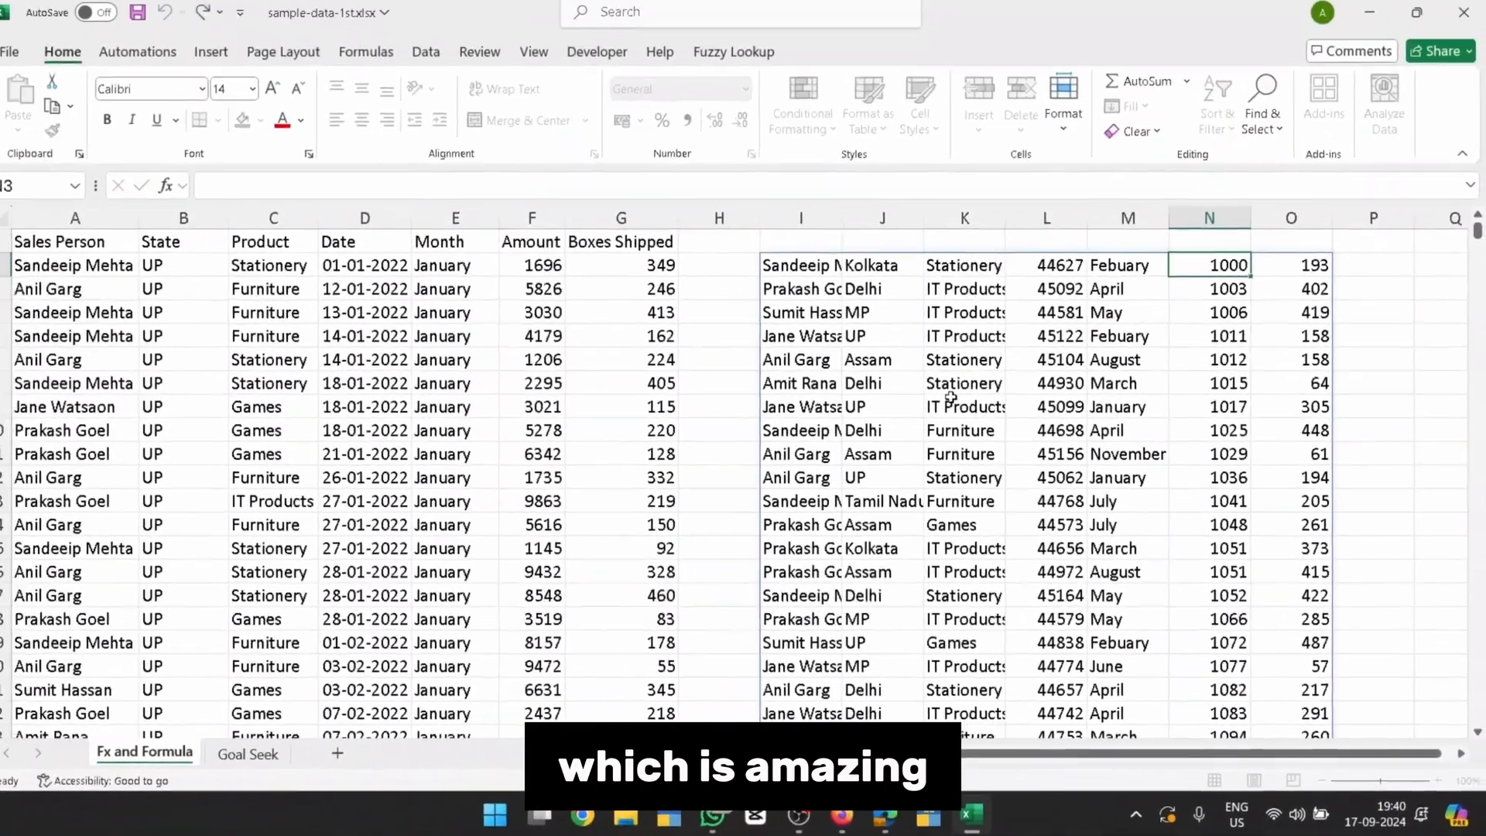
key(Left)
key(Left)
key(Left)
key(Left)
key(Left)
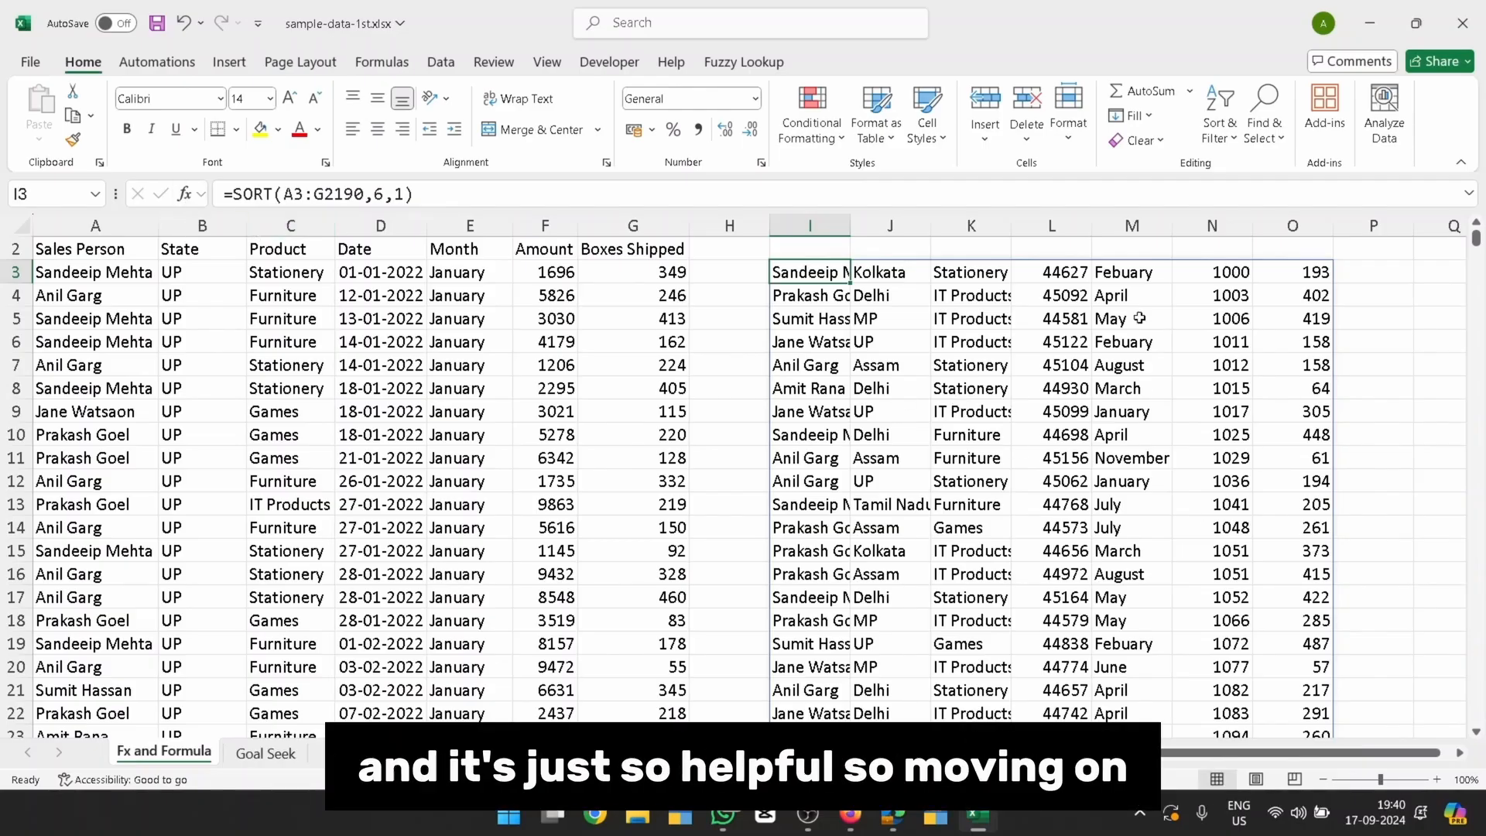
key(ctrl+z)
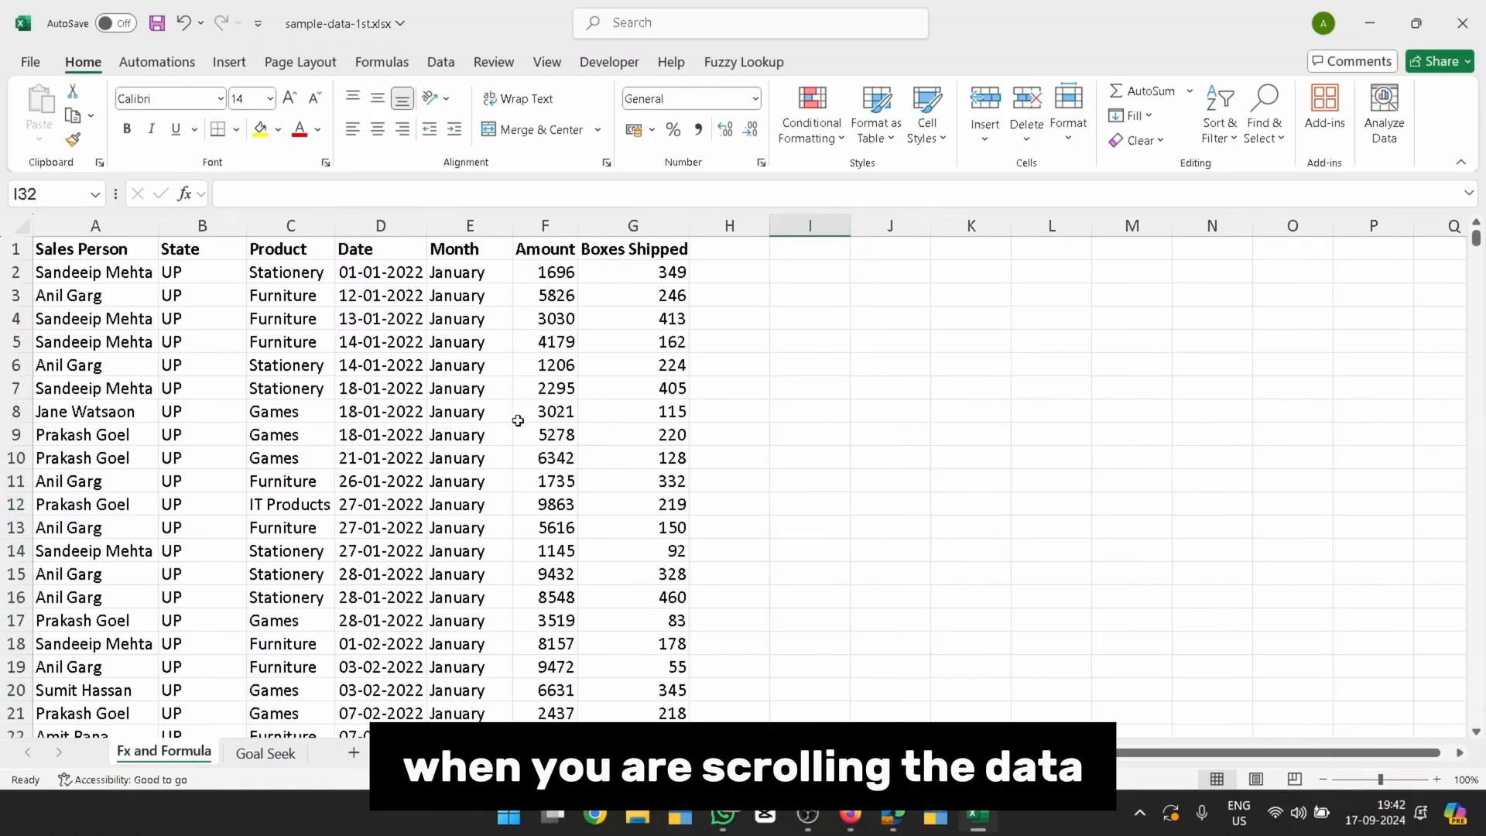
Examine the sales rows further down the sheet and compare them with the column headings in row 1.
scroll(472, 456, down, 3)
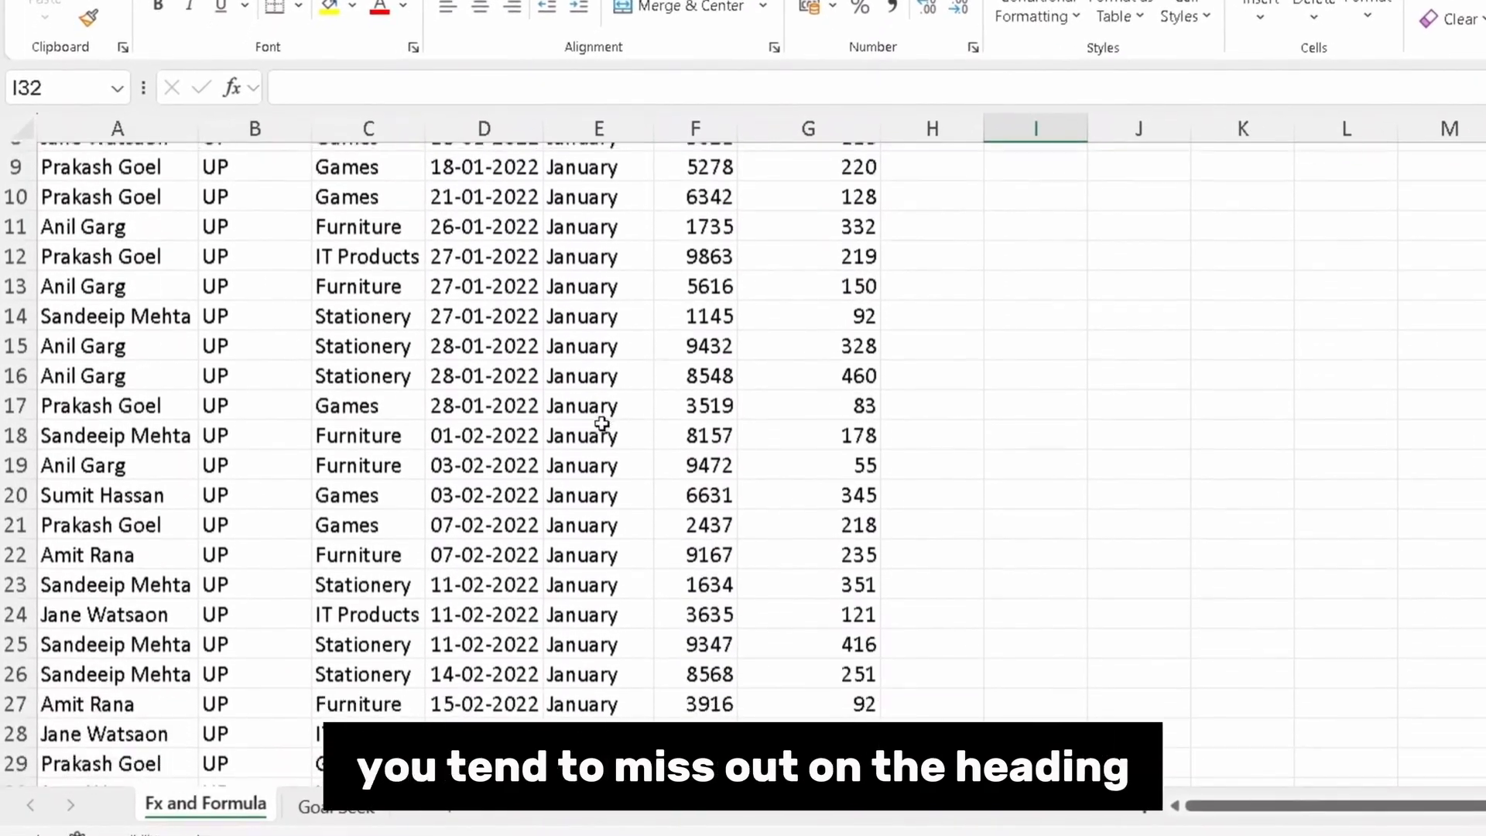
scroll(602, 424, down, 1)
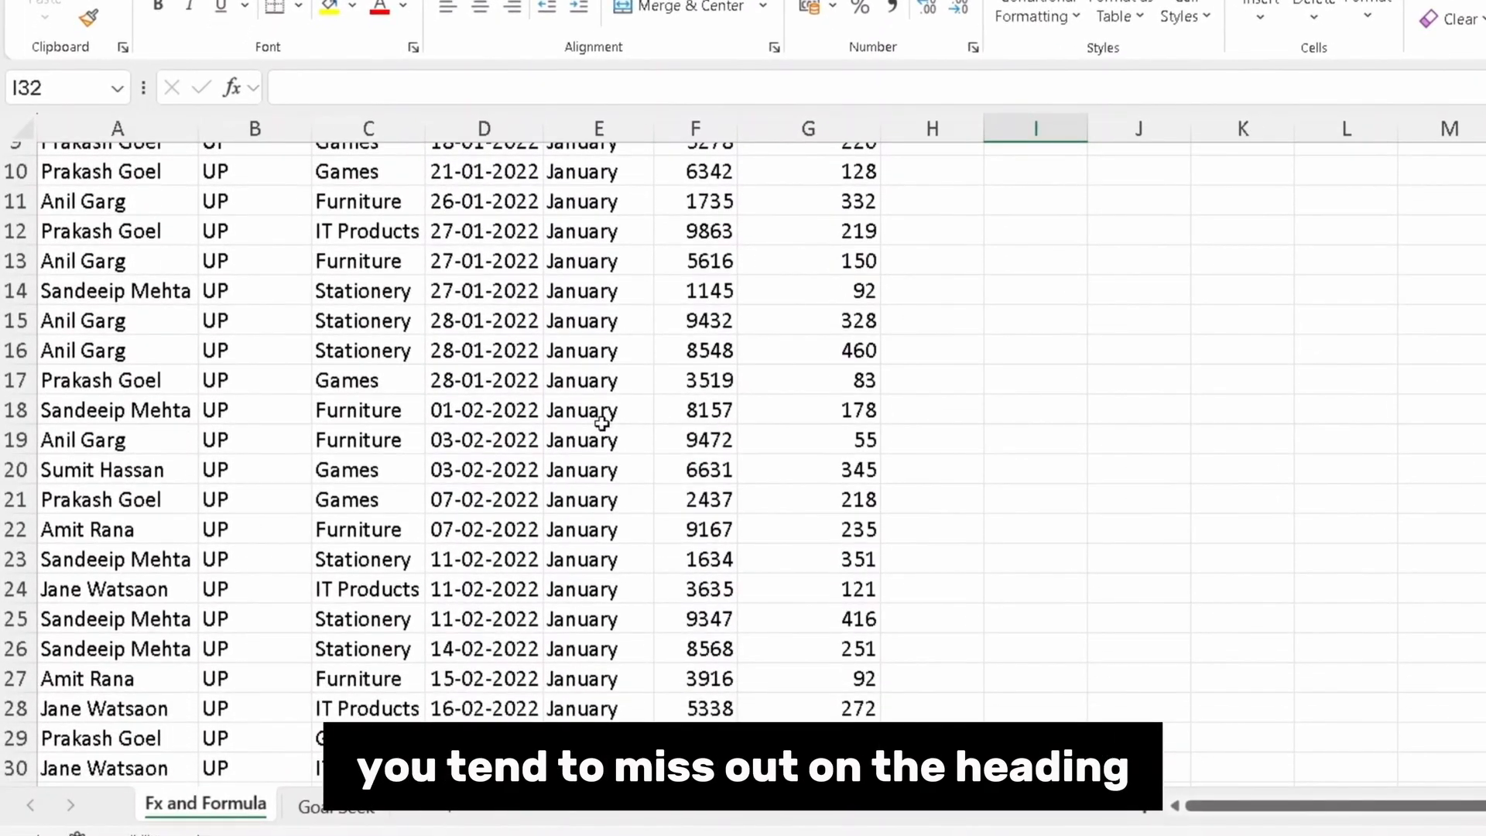
scroll(601, 423, up, 3)
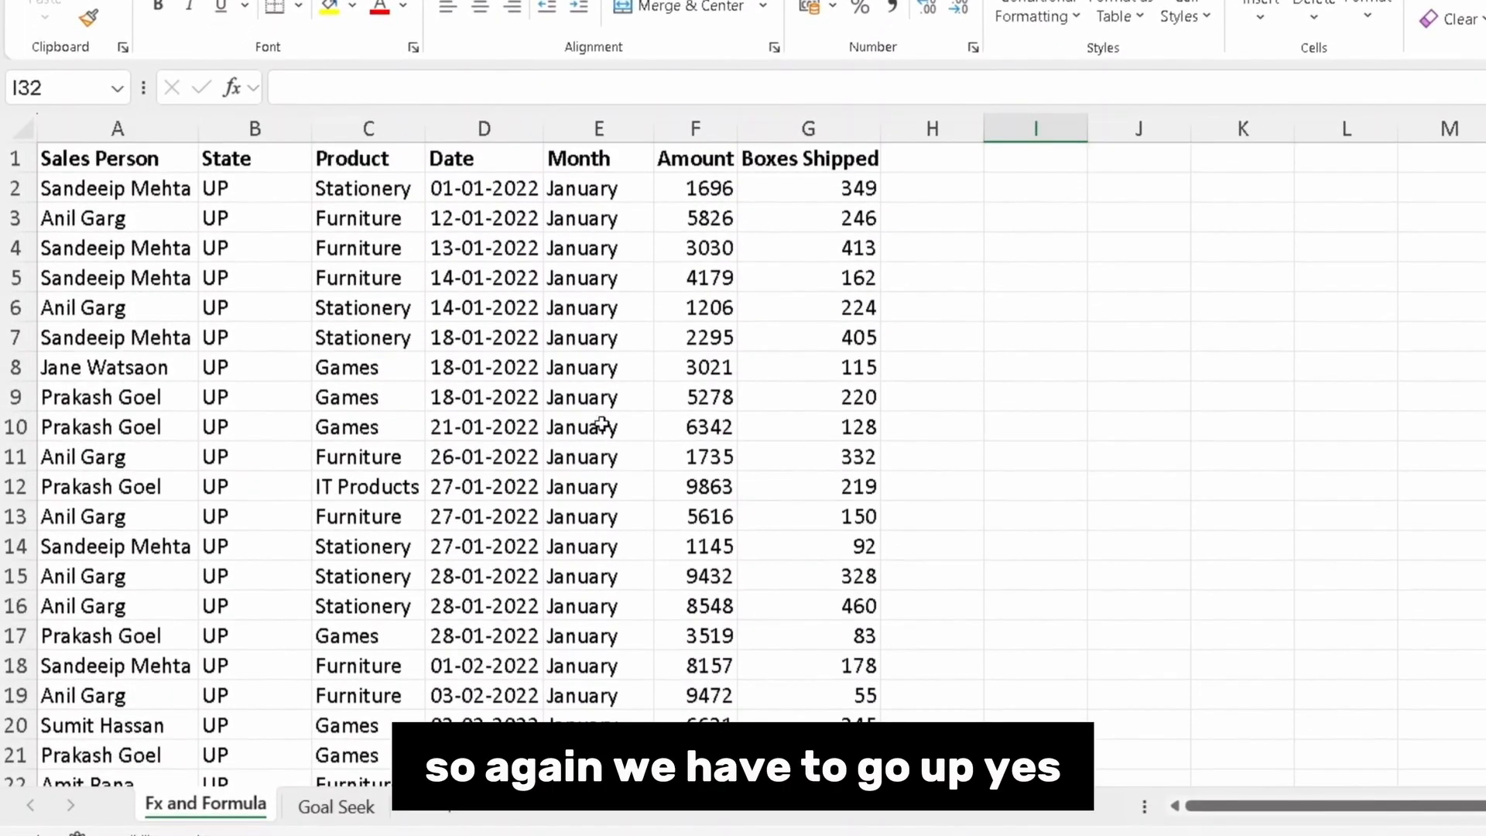
scroll(843, 416, down, 8)
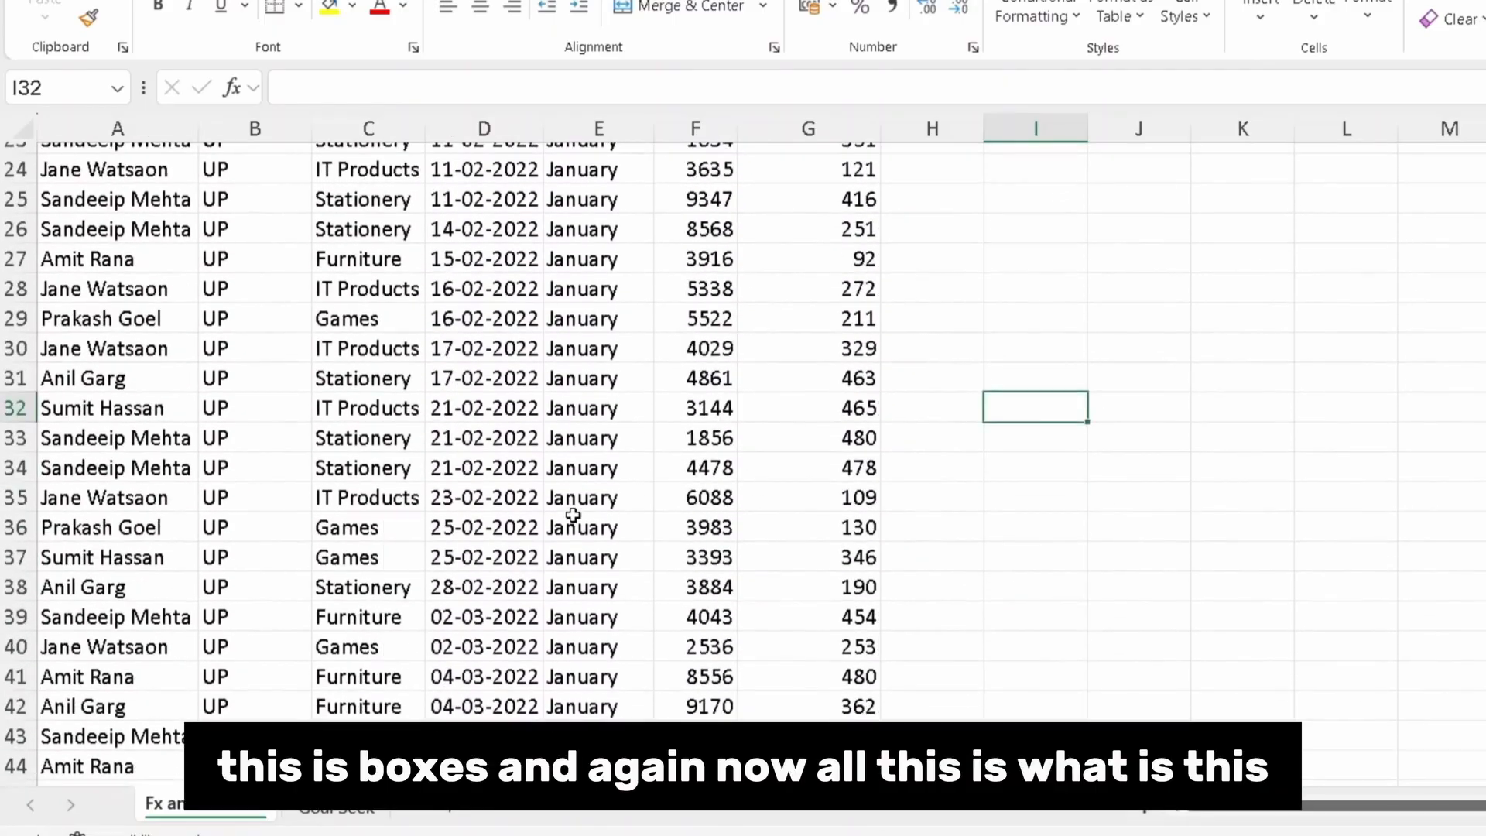
click(365, 465)
scroll(365, 464, up, 8)
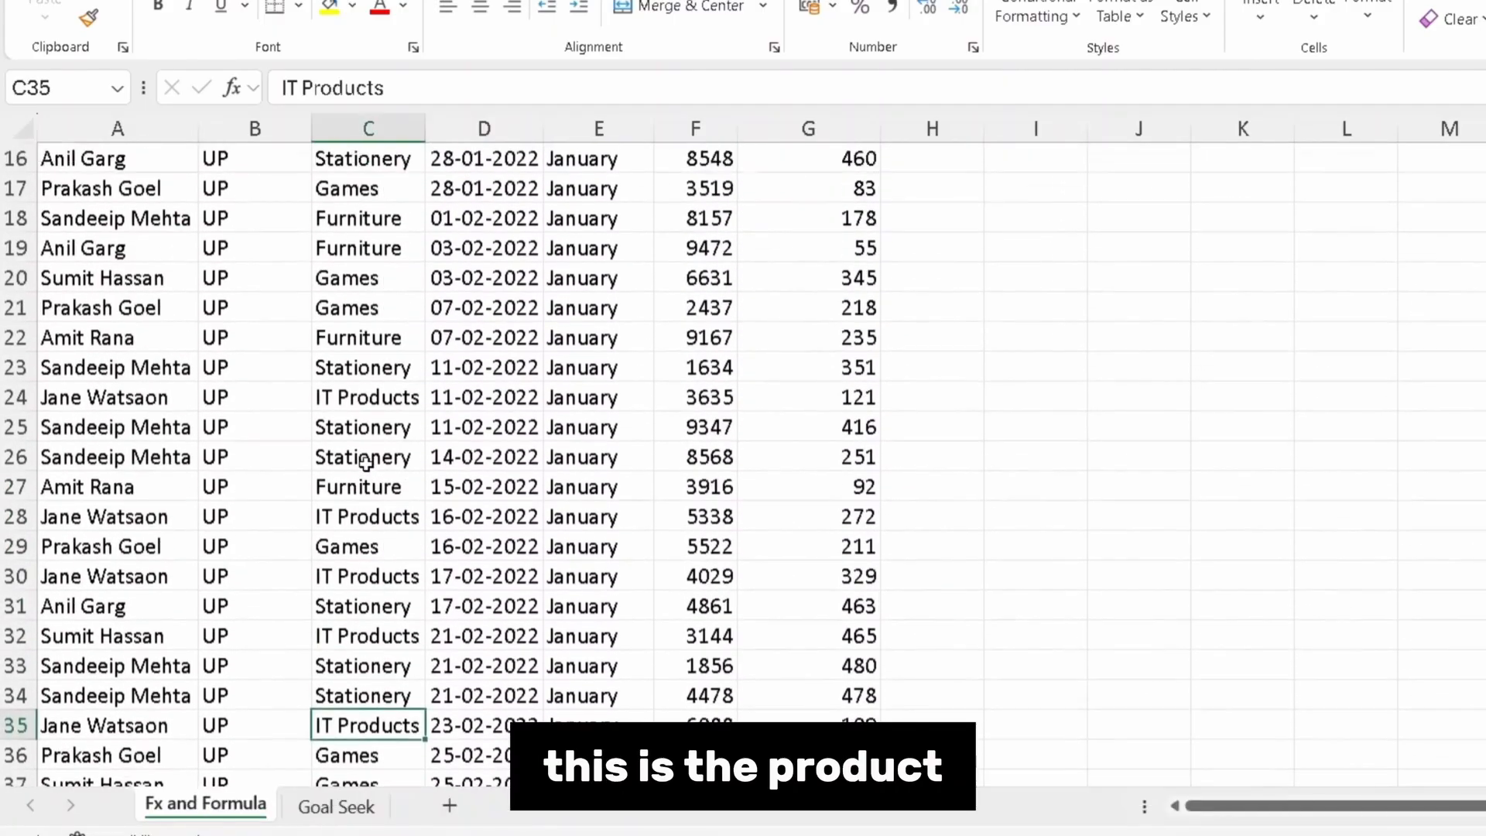
scroll(571, 345, down, 2)
scroll(571, 345, up, 2)
click(440, 244)
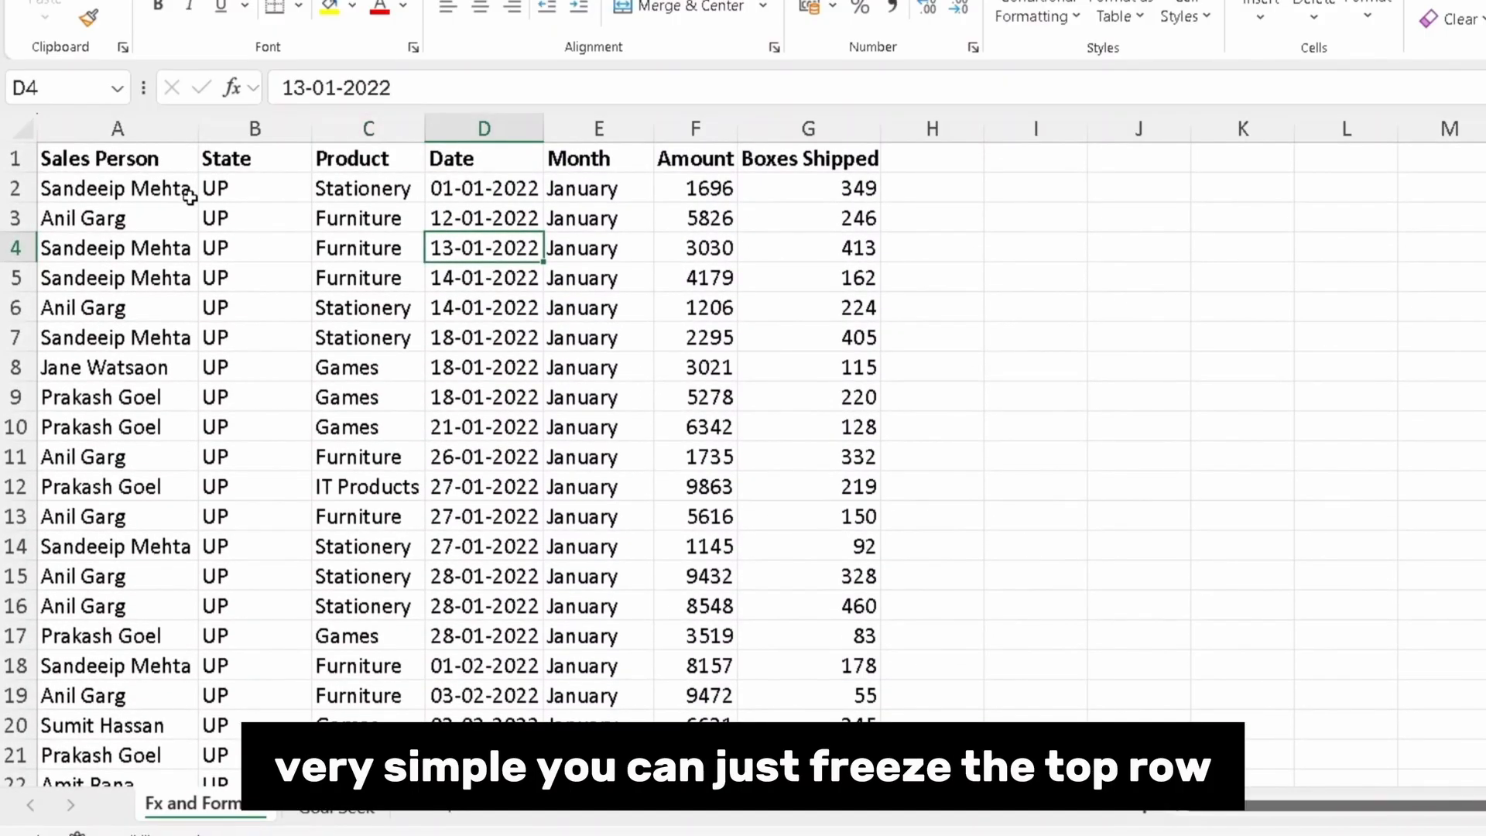
Freeze the top row with the column headings and check it against rows further down the sheet.
drag(158, 156, 795, 152)
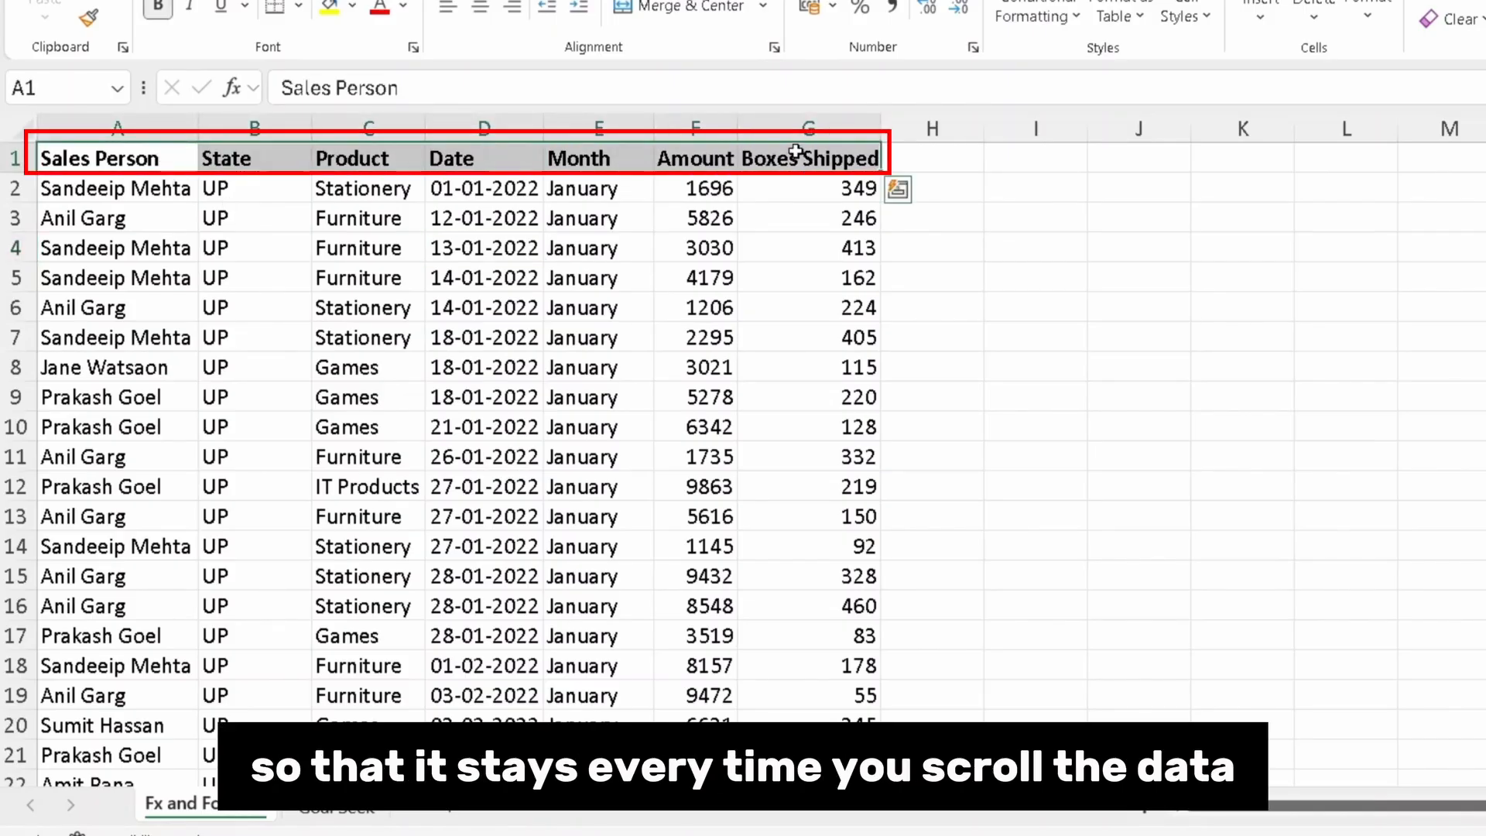
scroll(517, 348, down, 1)
scroll(517, 348, up, 1)
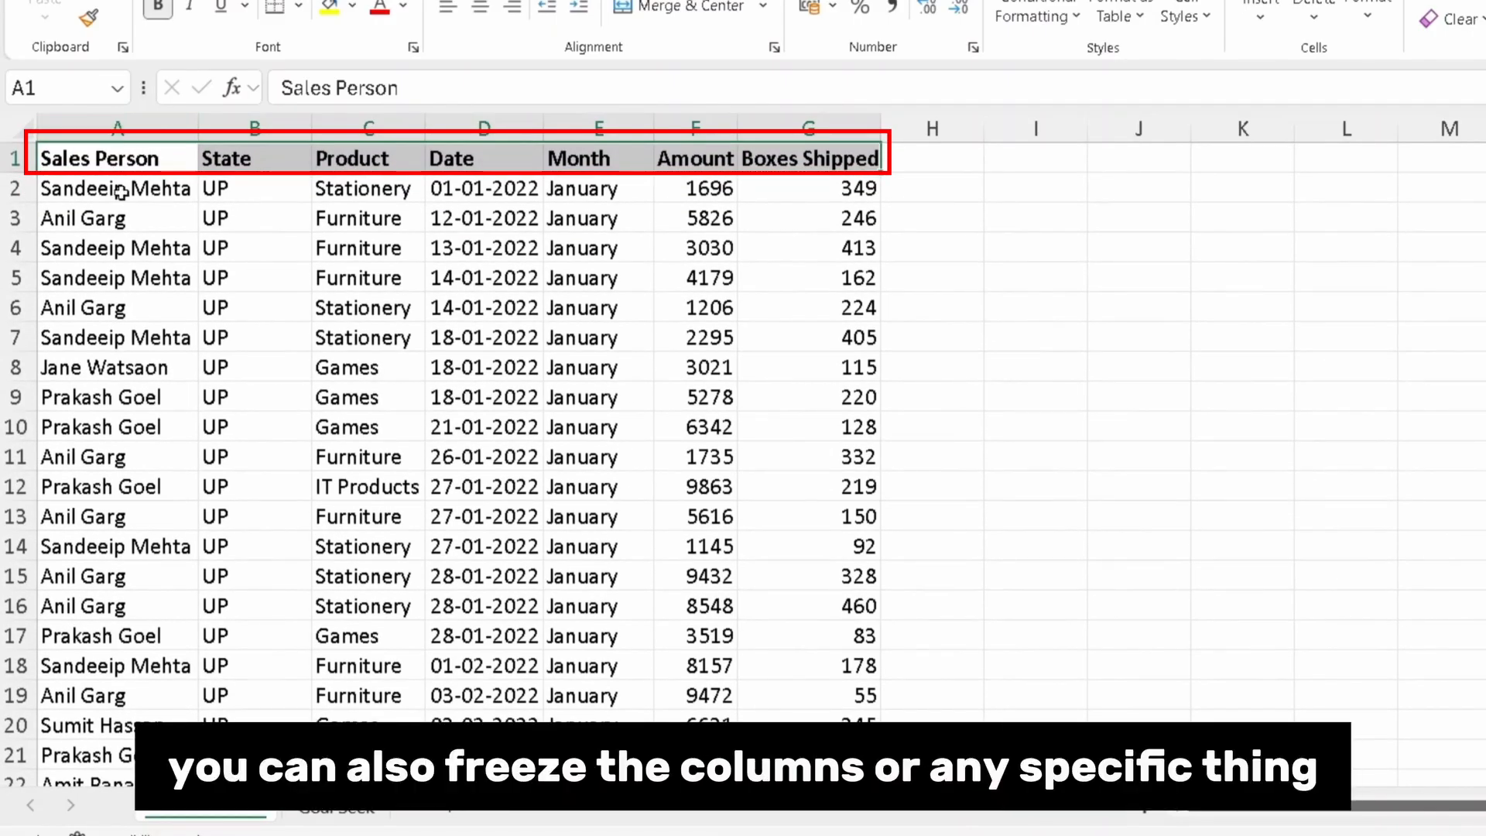
click(589, 241)
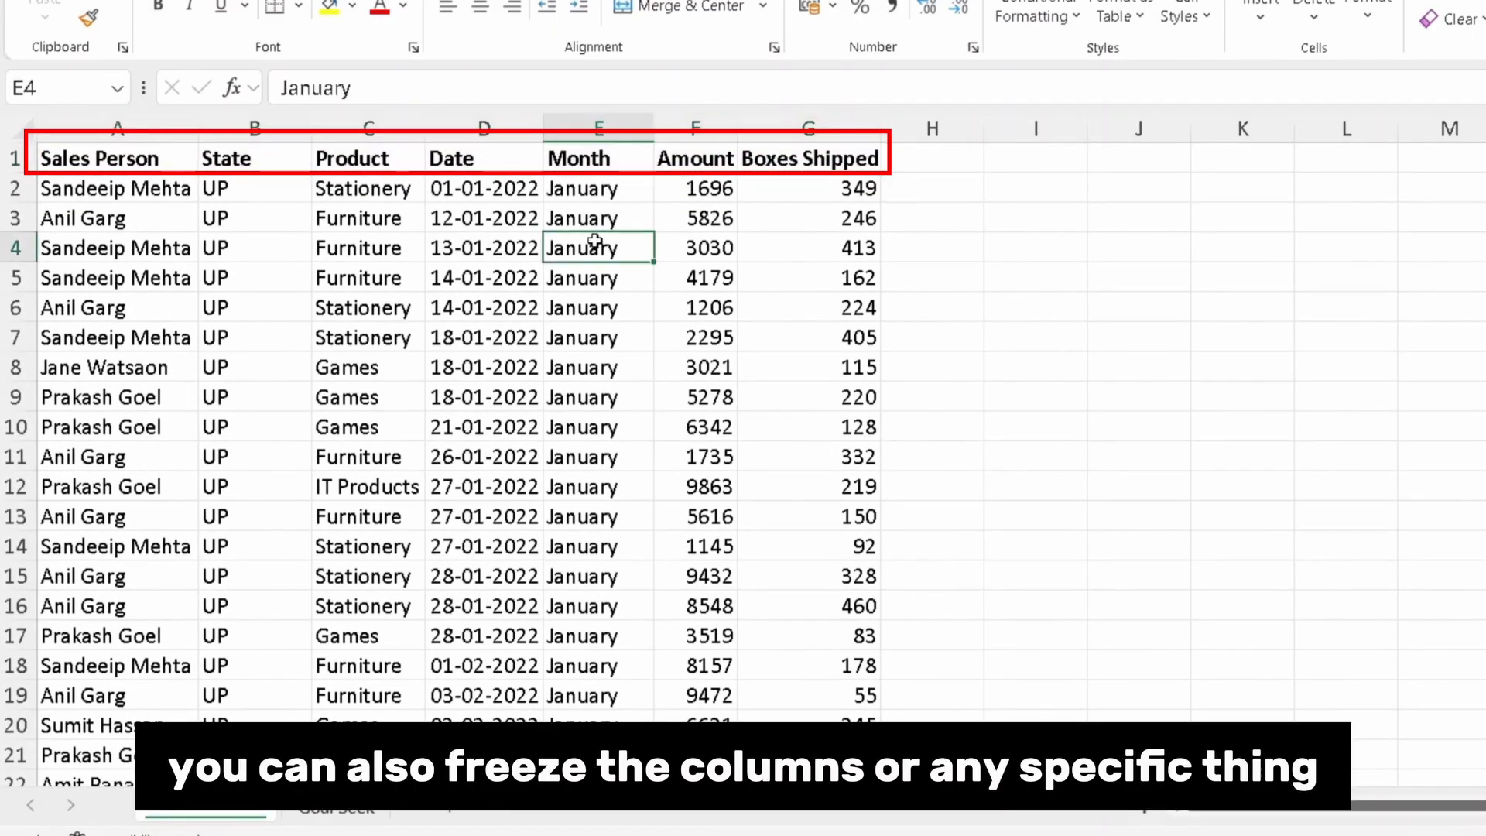
click(299, 164)
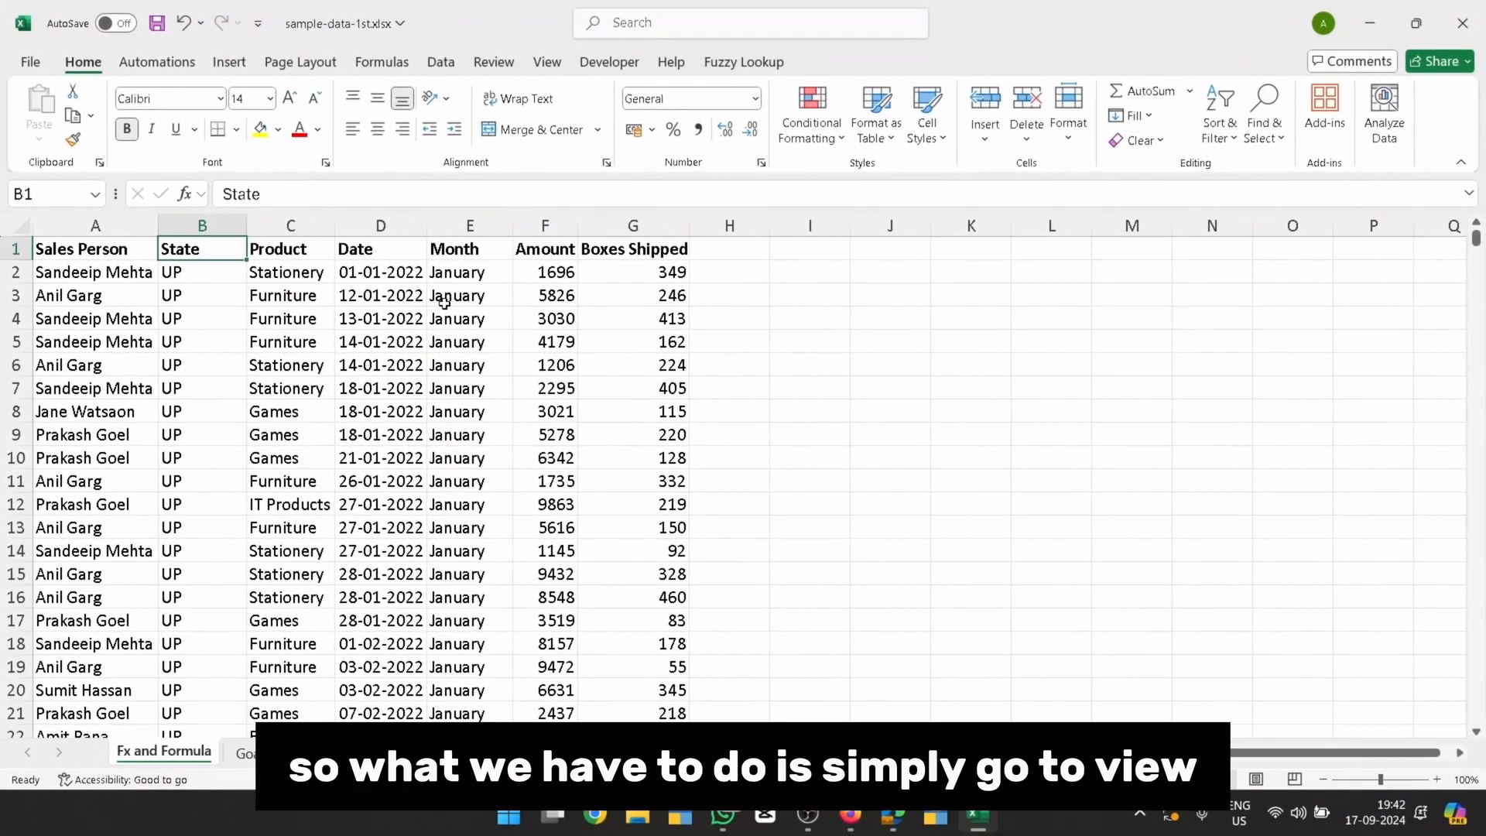
click(547, 62)
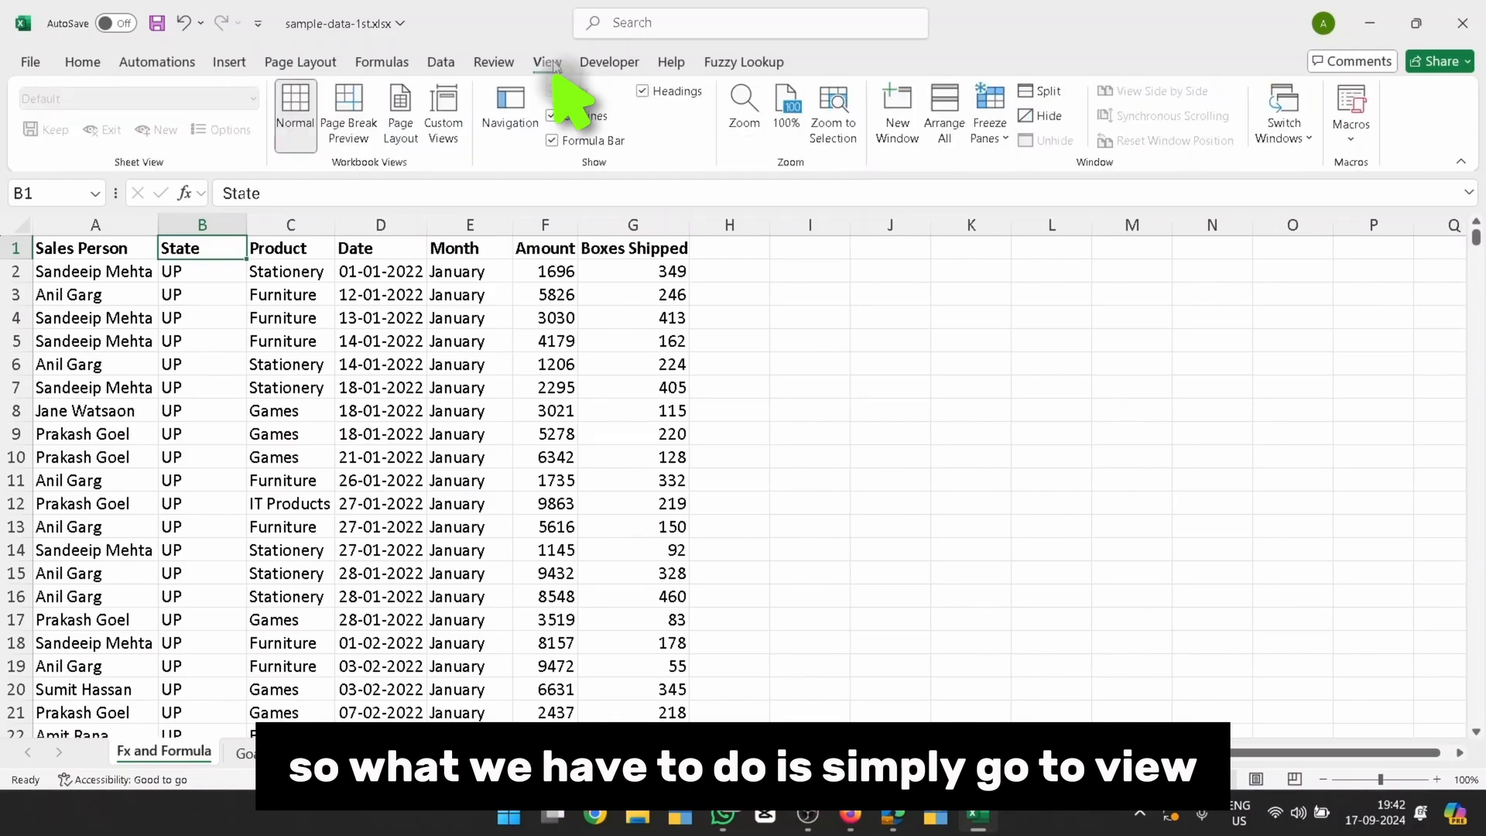
click(990, 117)
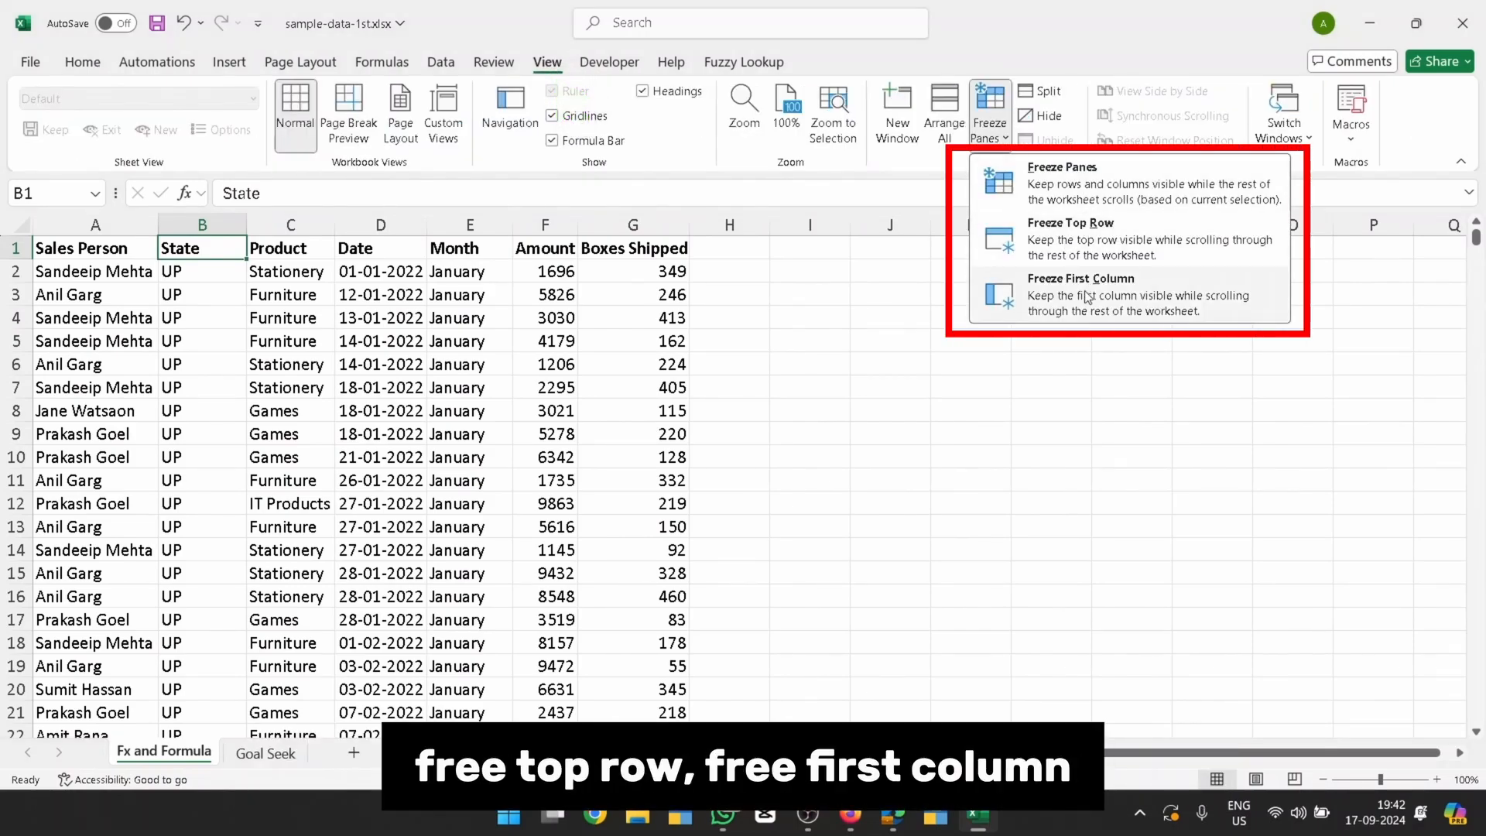
click(1095, 249)
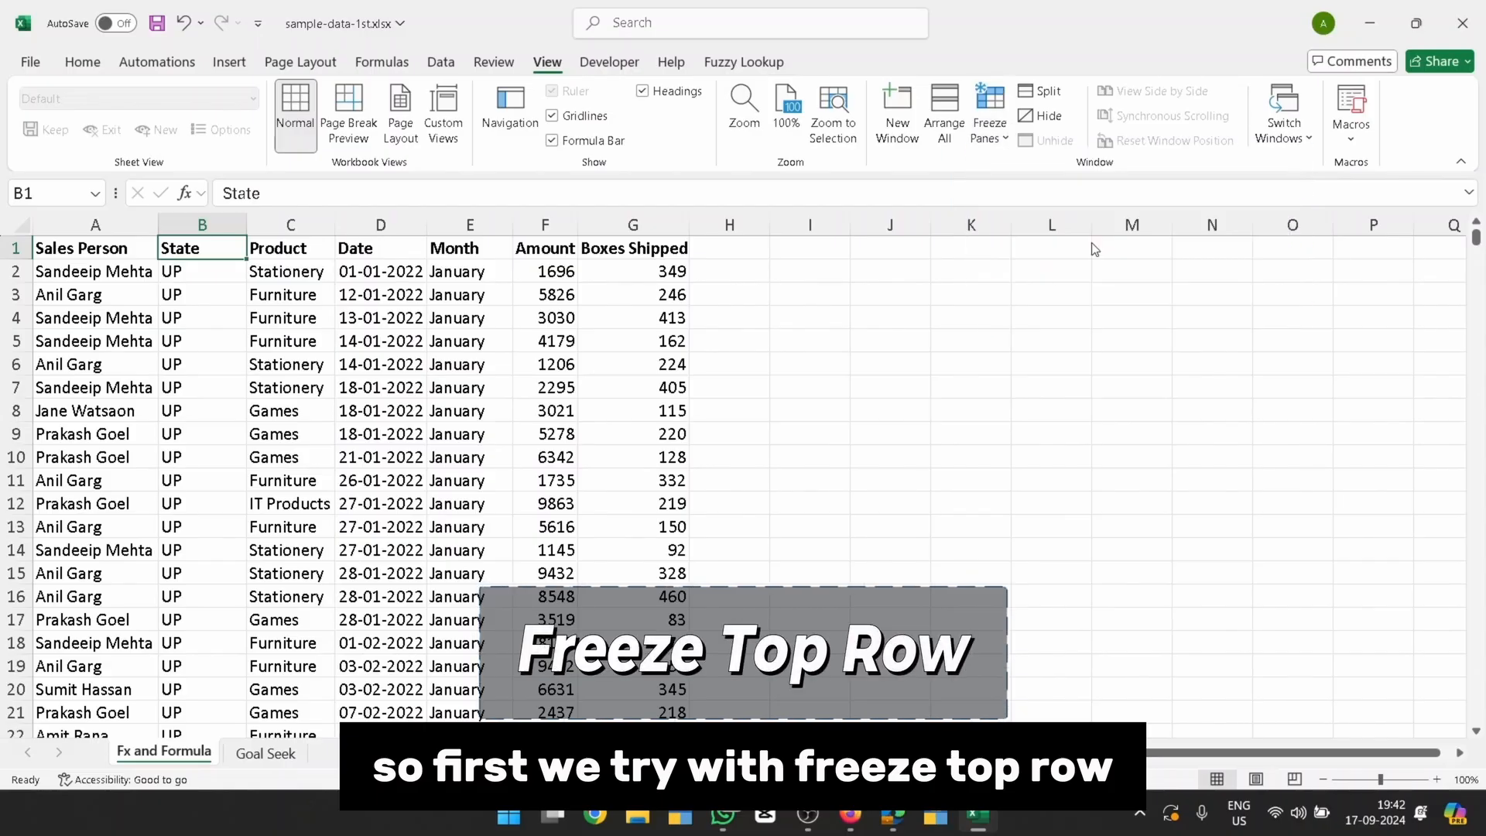
scroll(388, 352, down, 8)
scroll(388, 353, down, 9)
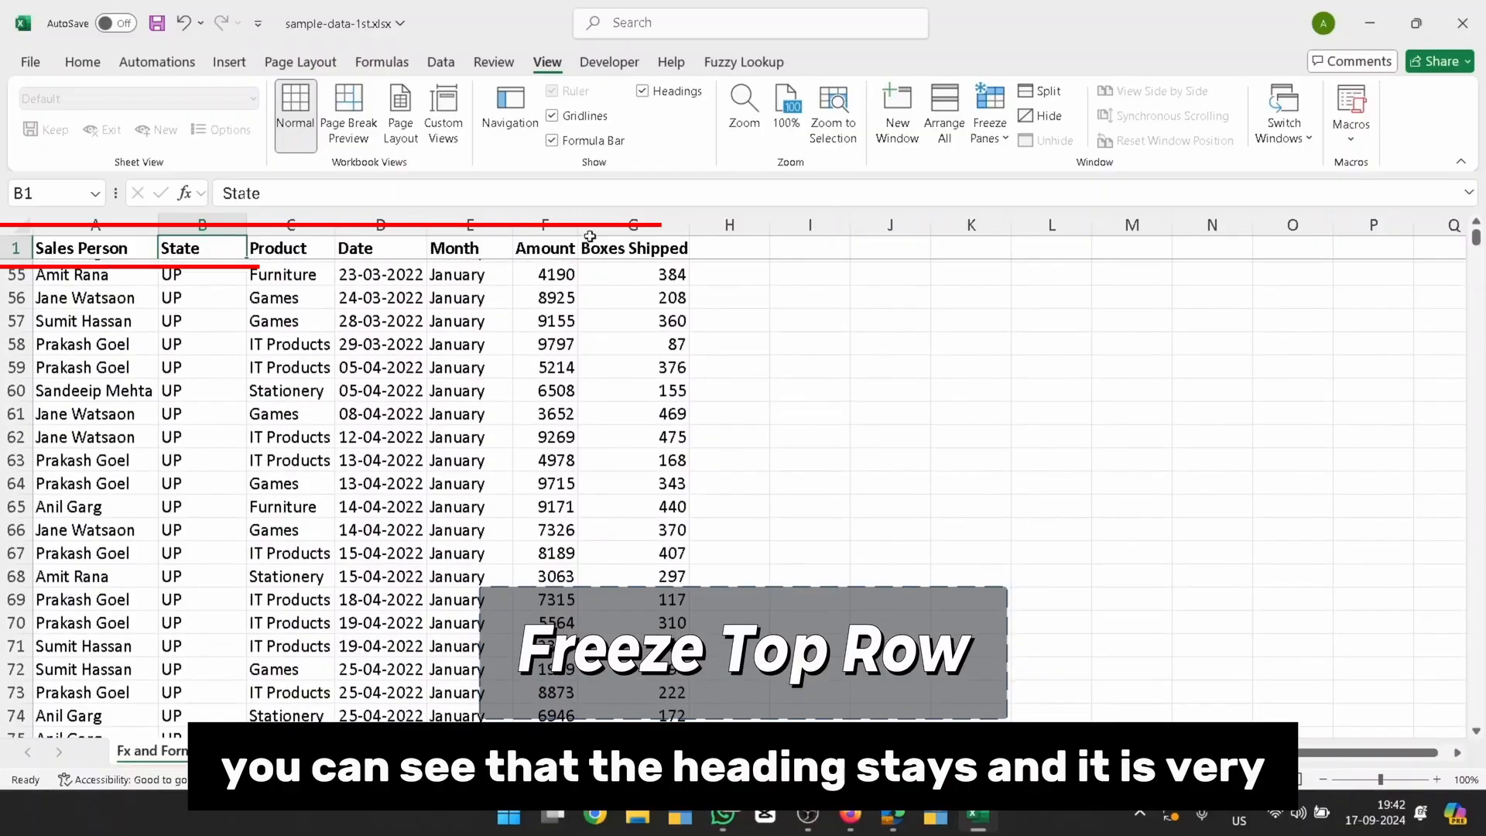
scroll(517, 508, down, 6)
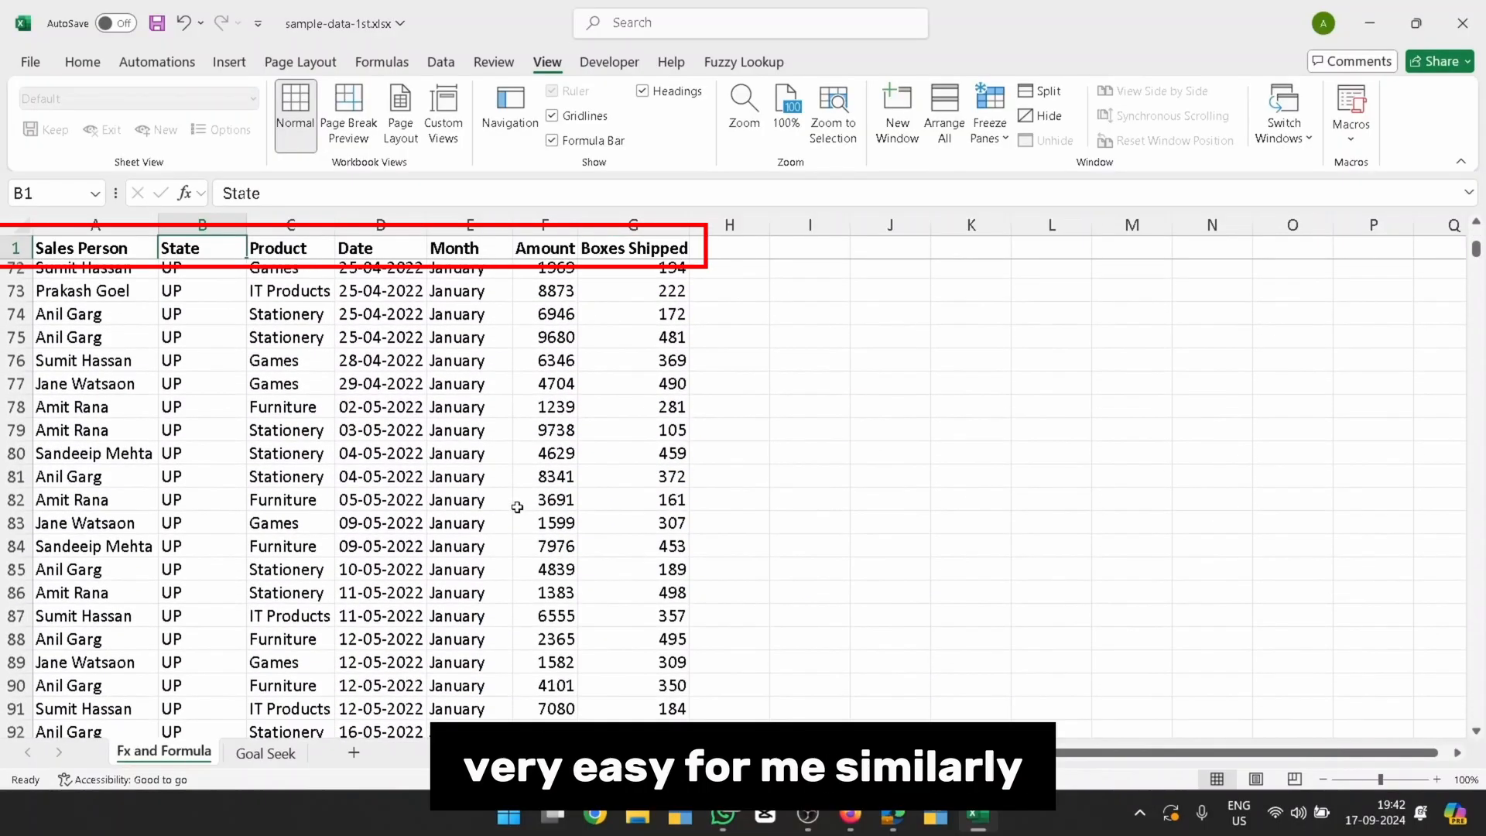
scroll(518, 507, up, 20)
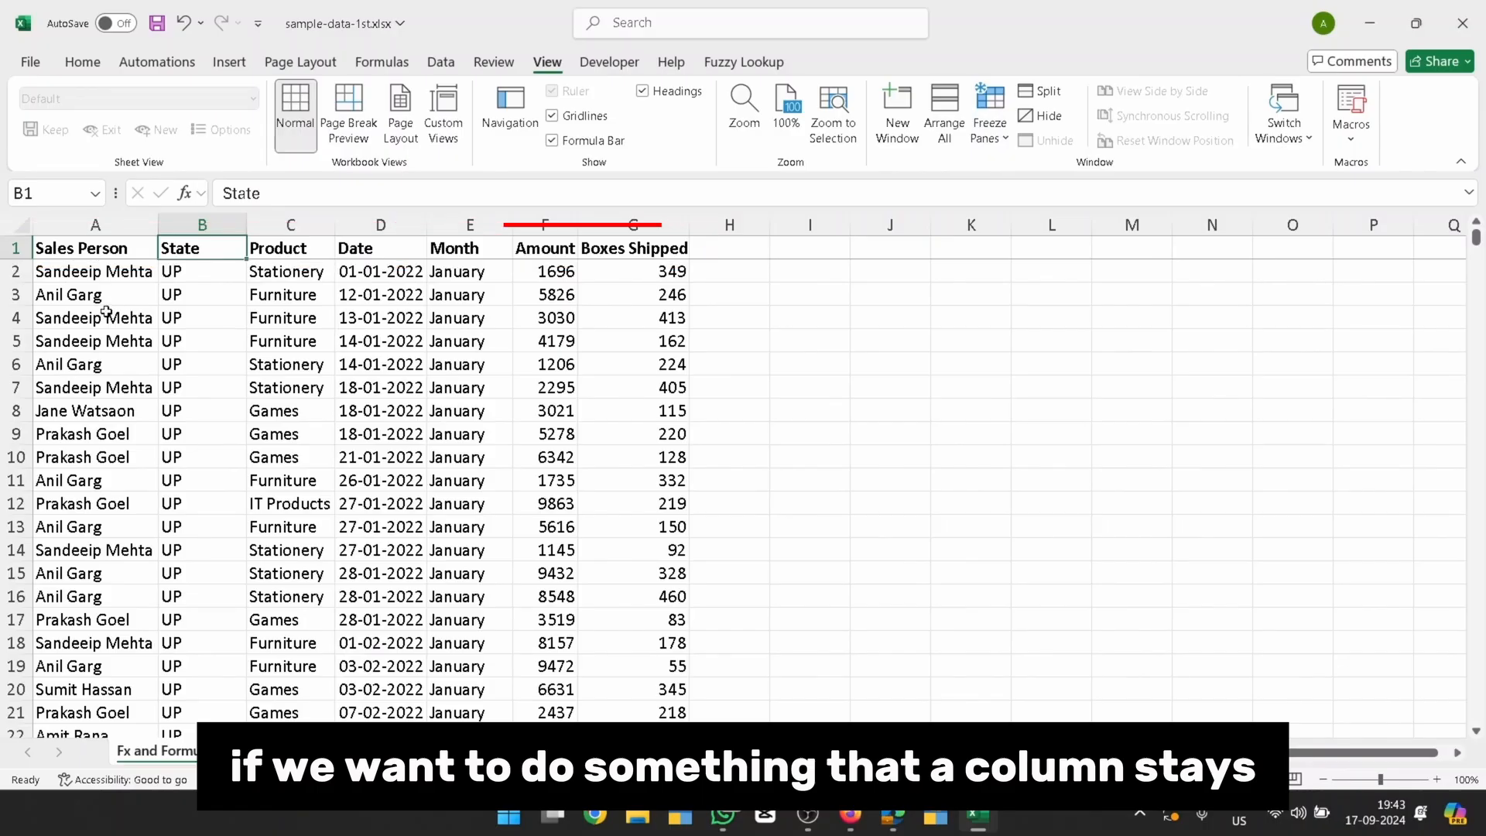
Examine how the Sales Person column behaves when going across row 1 from column A to column V.
click(122, 223)
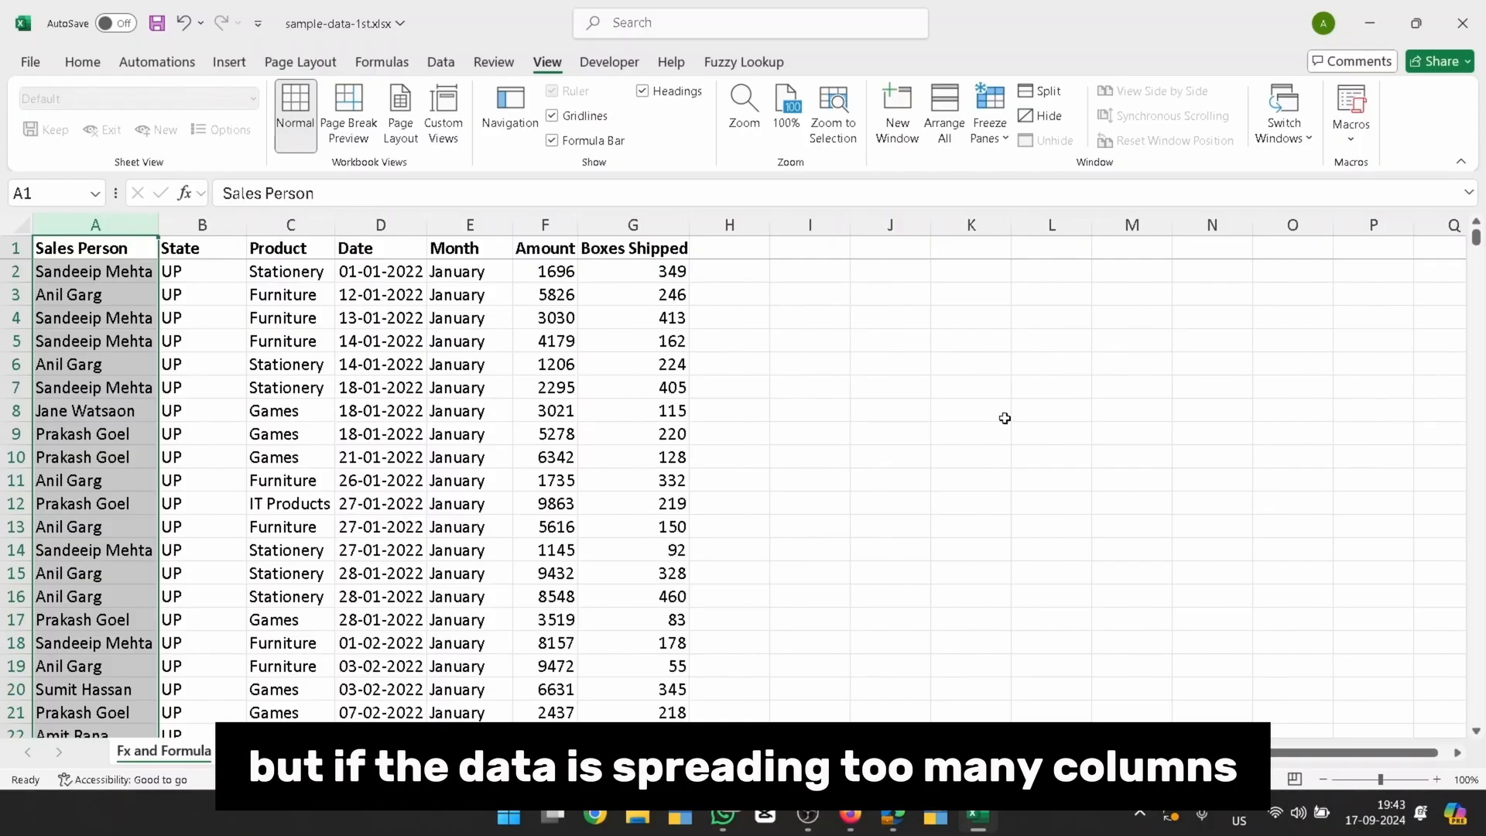
key(Right)
key(Right)
key(Right)
key(Right)
key(Right)
key(Right)
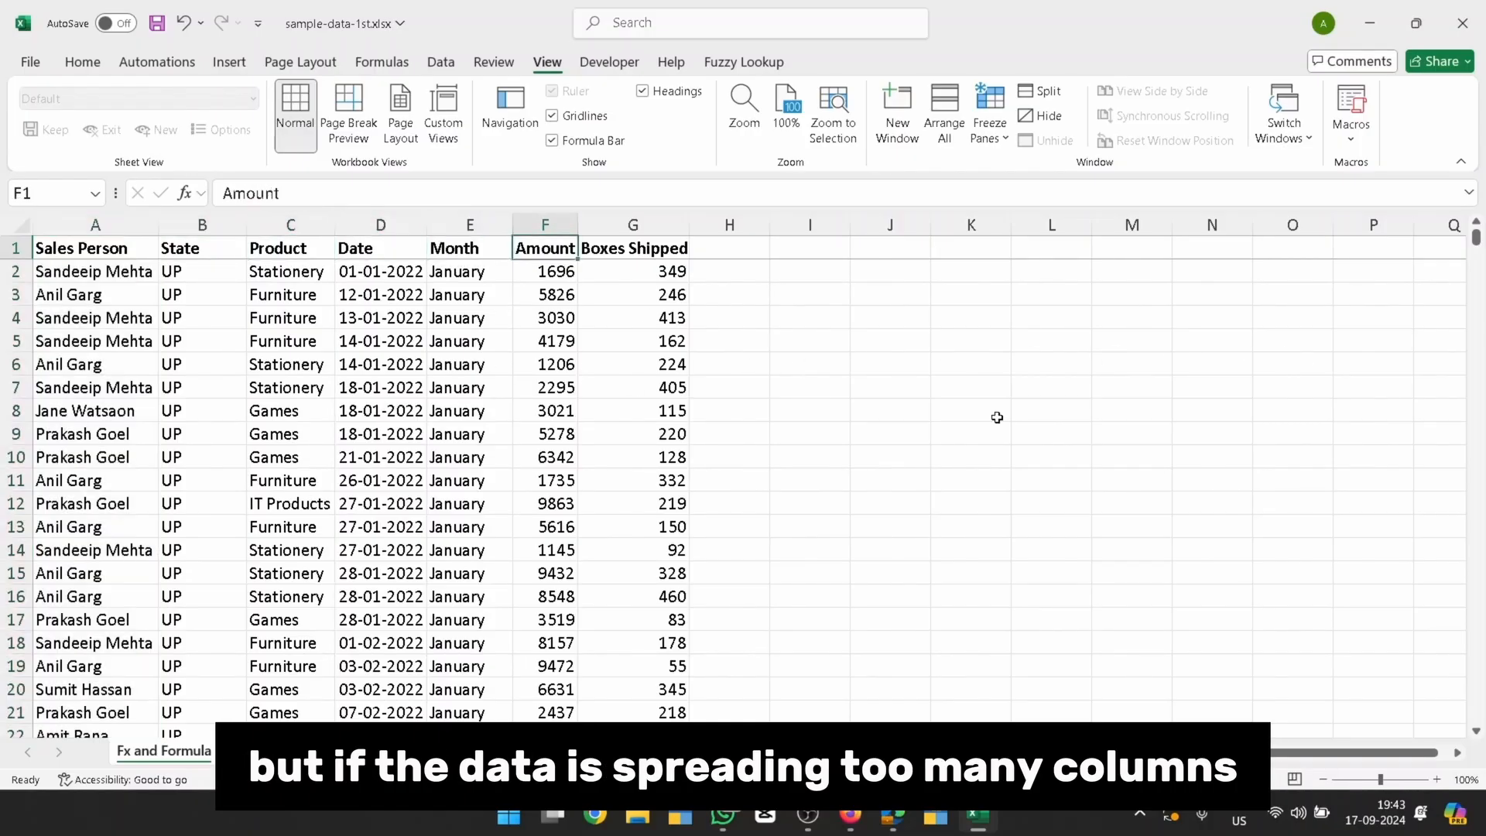
key(Right)
key(Right)
key(Right)
key(Right)
key(Right)
key(Right)
key(Right)
key(Right)
key(Right)
key(Right)
key(Right)
key(Right)
key(Right)
key(Right)
key(Right)
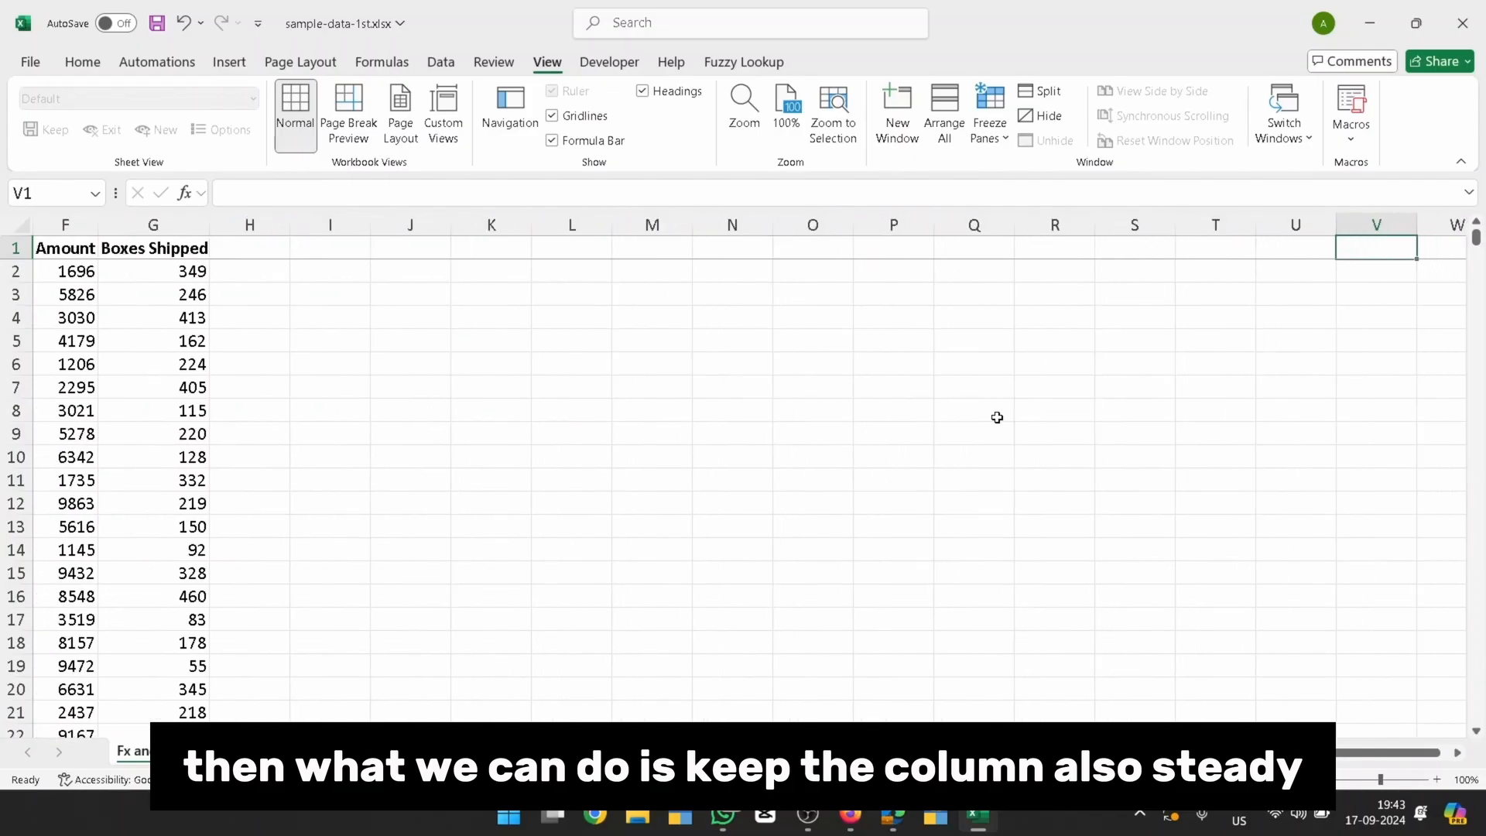
Freeze the first column, which holds the Sales Person entries, in place of the frozen top row.
key(ctrl+Left)
key(ctrl+Left)
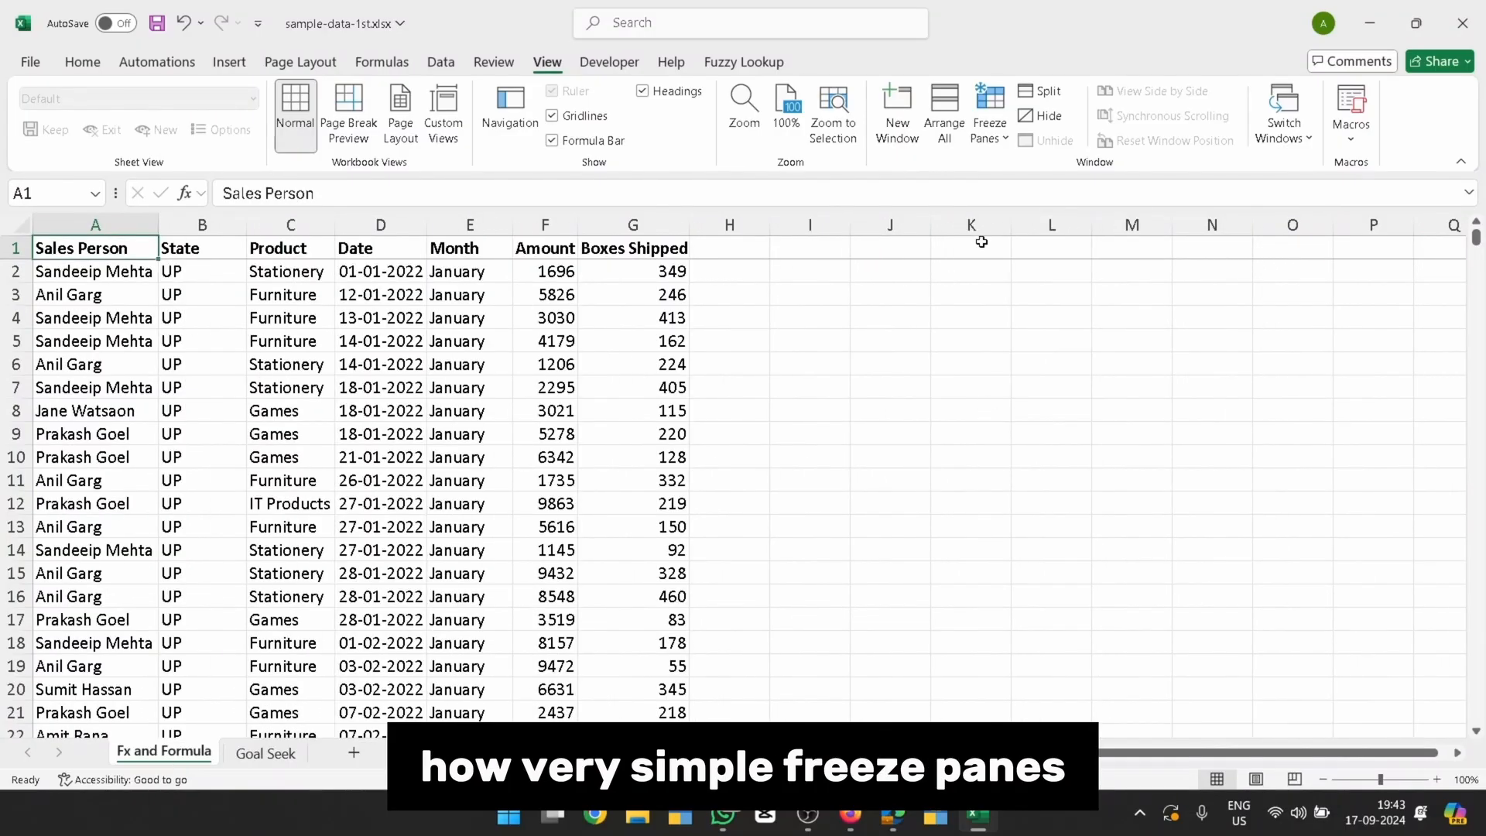
click(1006, 141)
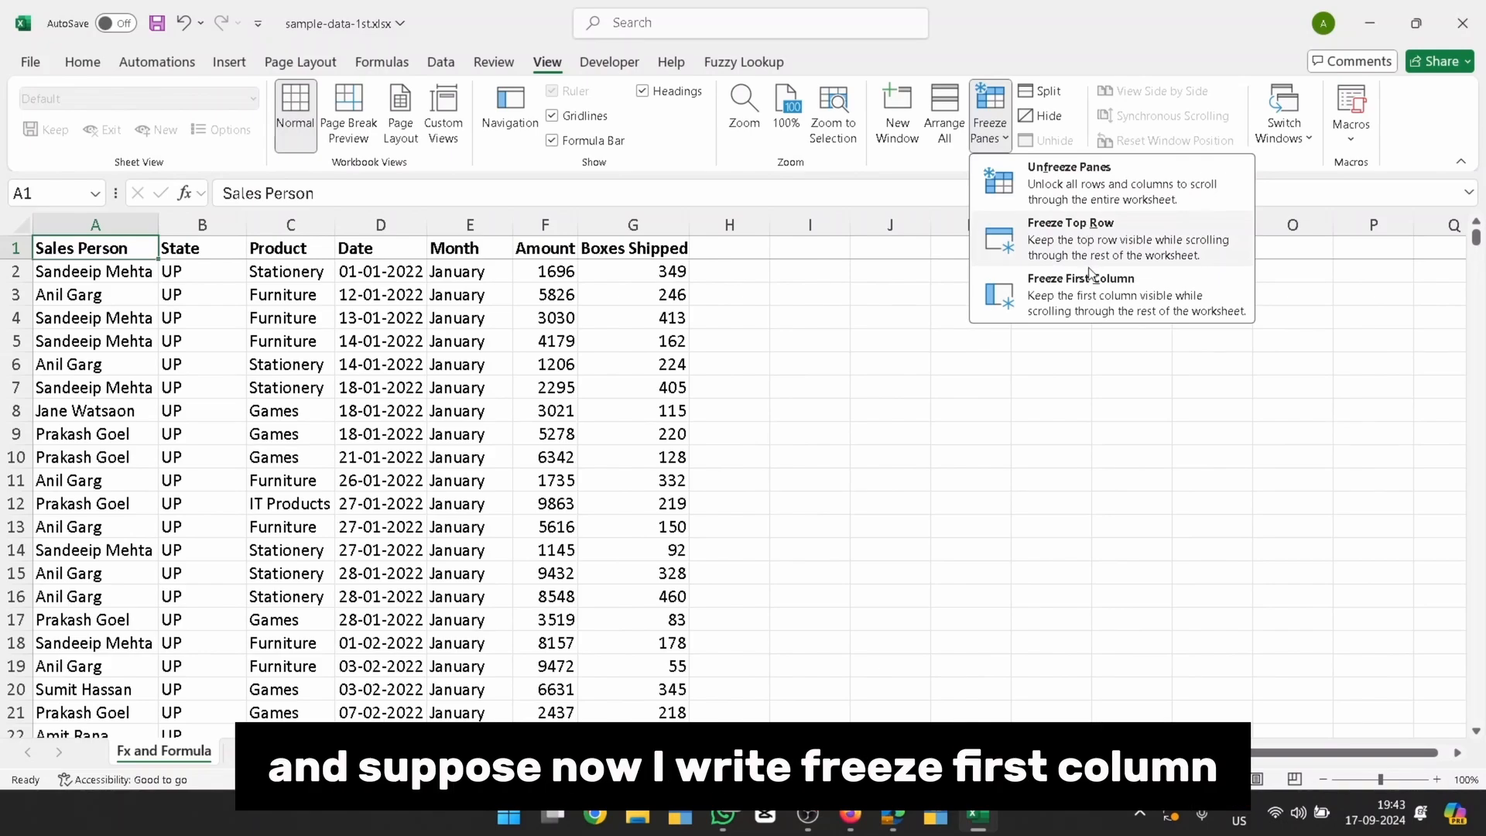
click(1080, 293)
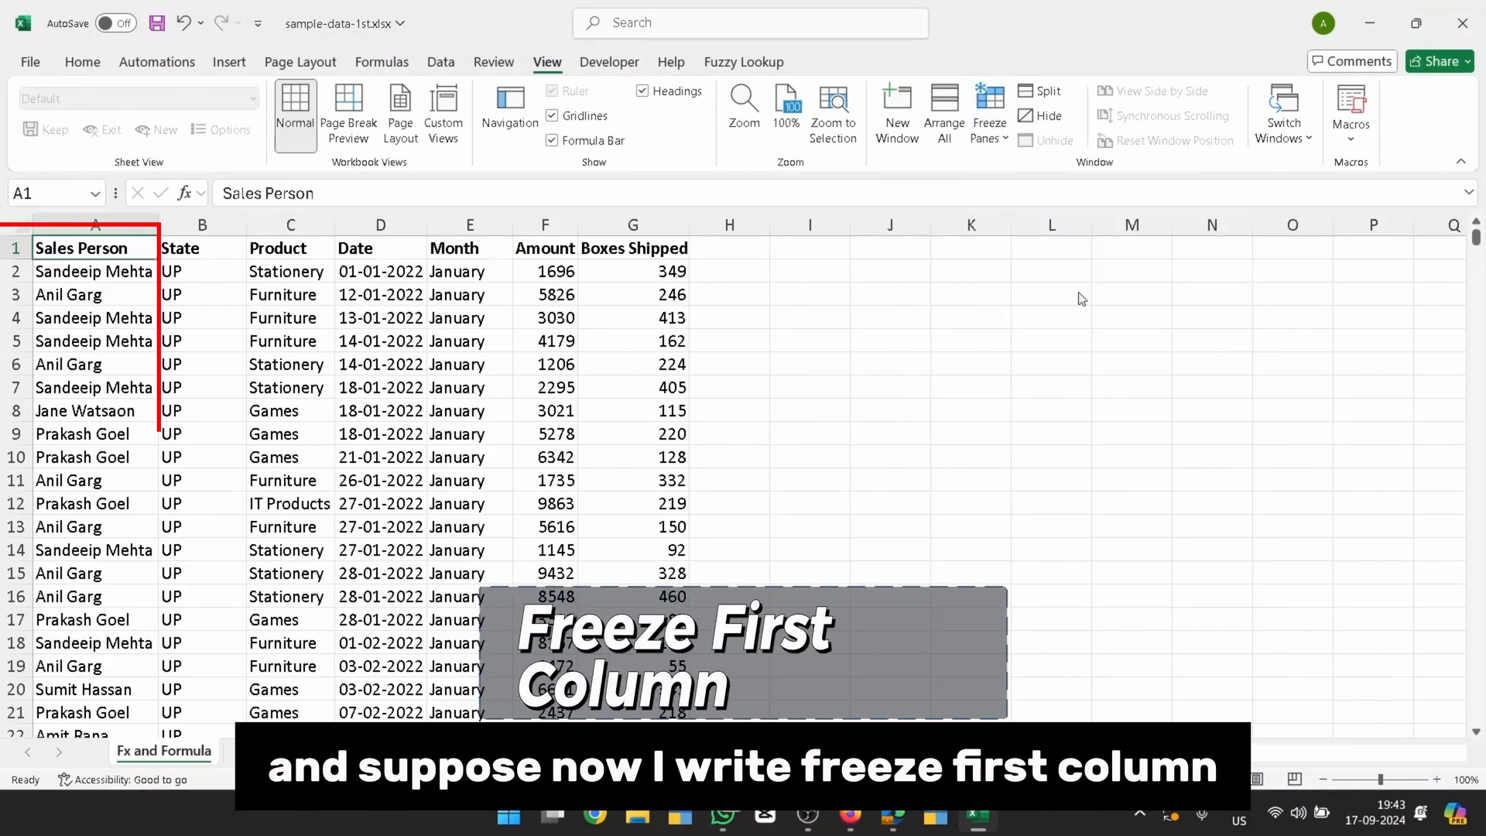
Examine how the frozen Sales Person column behaves when going across row 1 past the data and returning to A1.
key(Right)
key(Right)
key(Right)
key(Right)
key(Right)
key(Right)
key(Right)
key(Right)
key(Right)
key(Right)
key(Right)
key(Right)
key(Right)
key(Right)
key(Right)
key(Right)
key(Right)
key(Right)
key(Right)
key(Right)
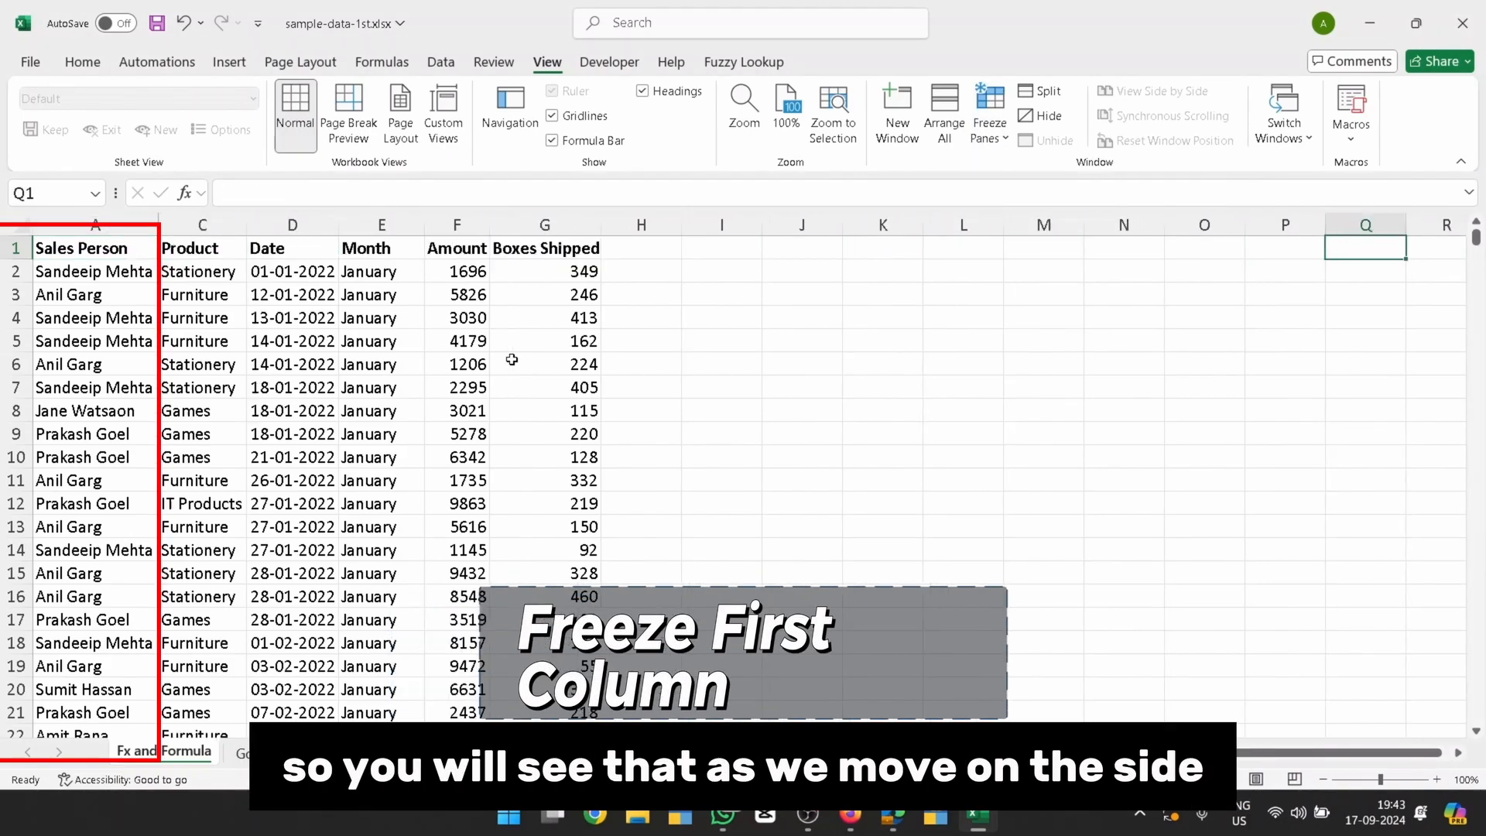
key(Left)
key(Left)
key(Left)
key(Left)
key(Left)
key(Left)
key(Left)
key(Left)
key(Left)
key(Left)
key(Left)
key(Left)
key(Left)
key(Left)
key(Left)
key(Left)
key(Left)
key(Left)
key(Left)
key(Left)
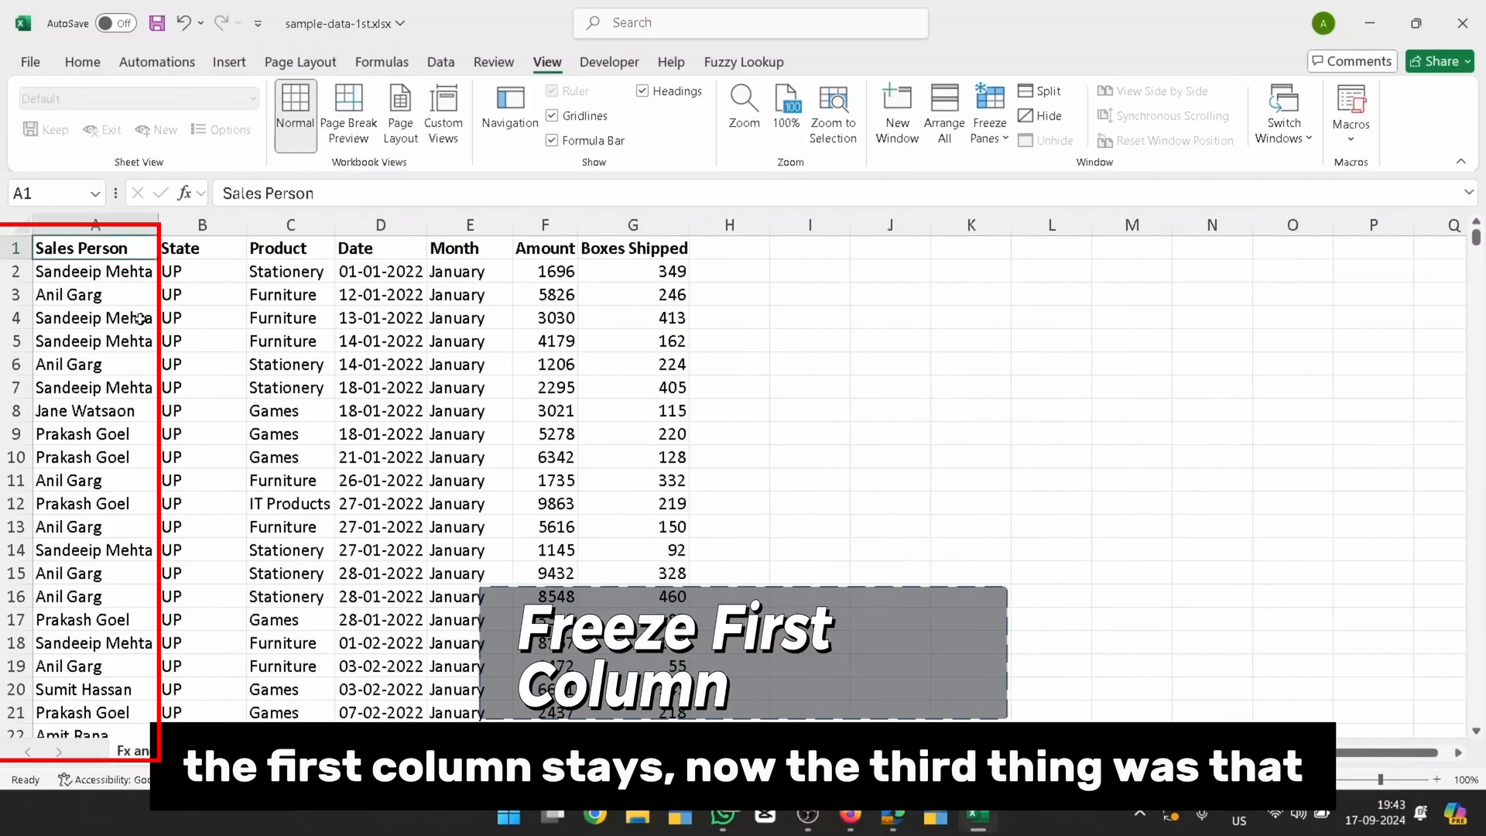
Unfreeze all rows and columns of the Fx and Formula sheet.
click(184, 276)
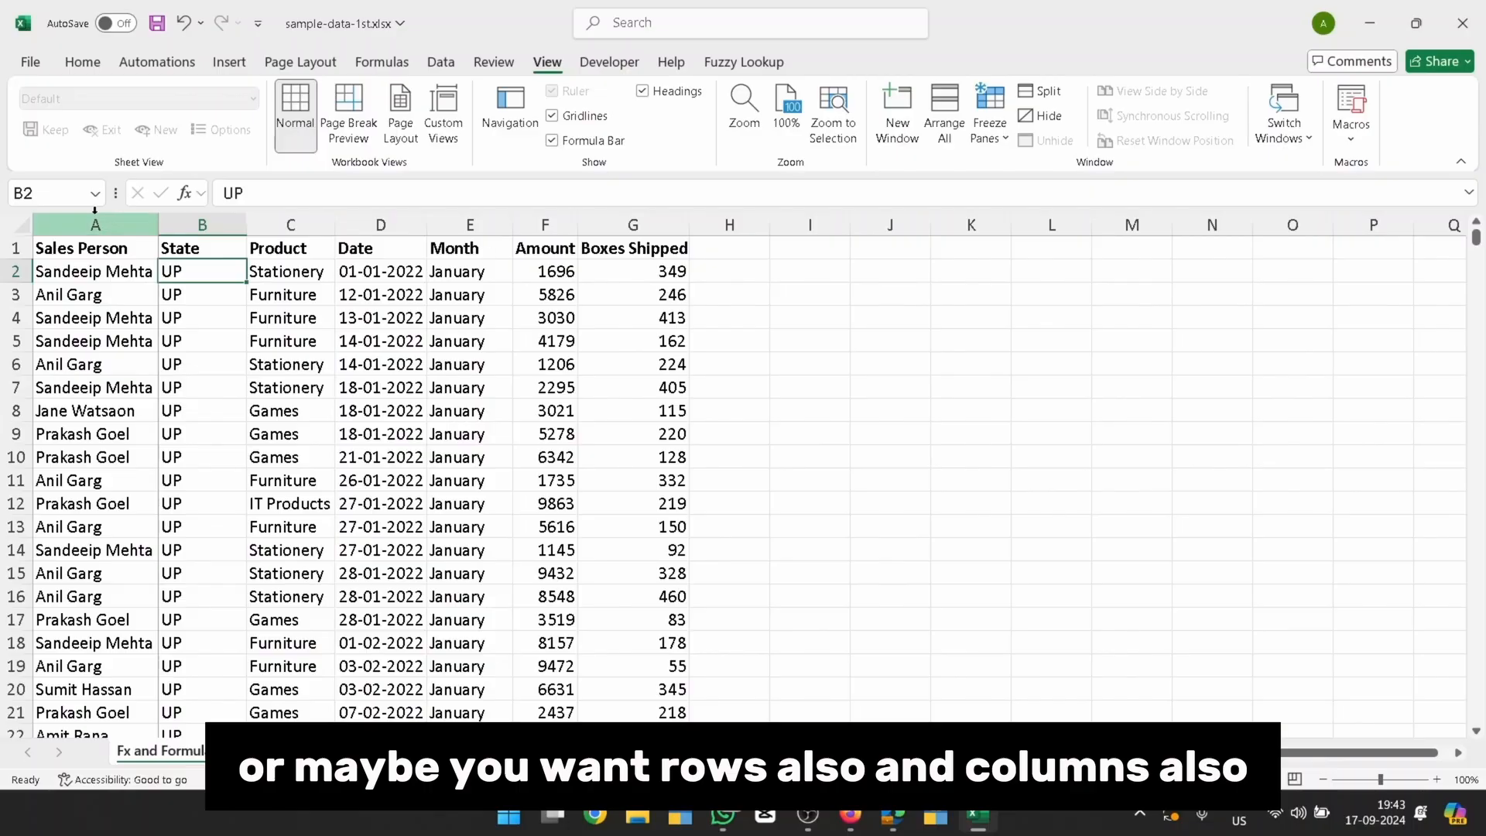
key(alt+w)
key(f)
key(f)
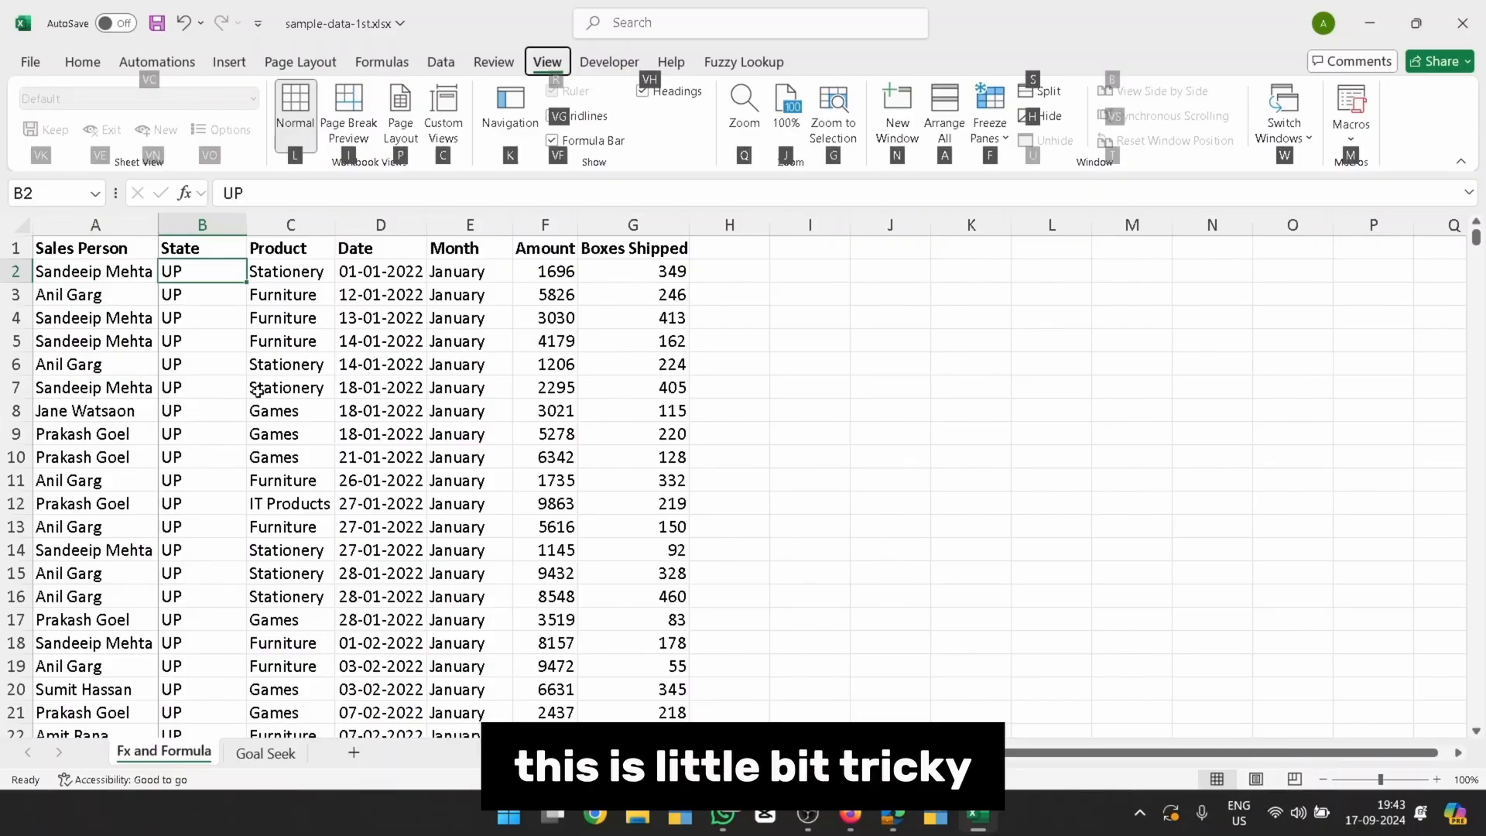
Freeze the heading row 1 and the Sales Person column A together by applying Freeze Panes at cell B2.
key(ctrl+Home)
key(Down)
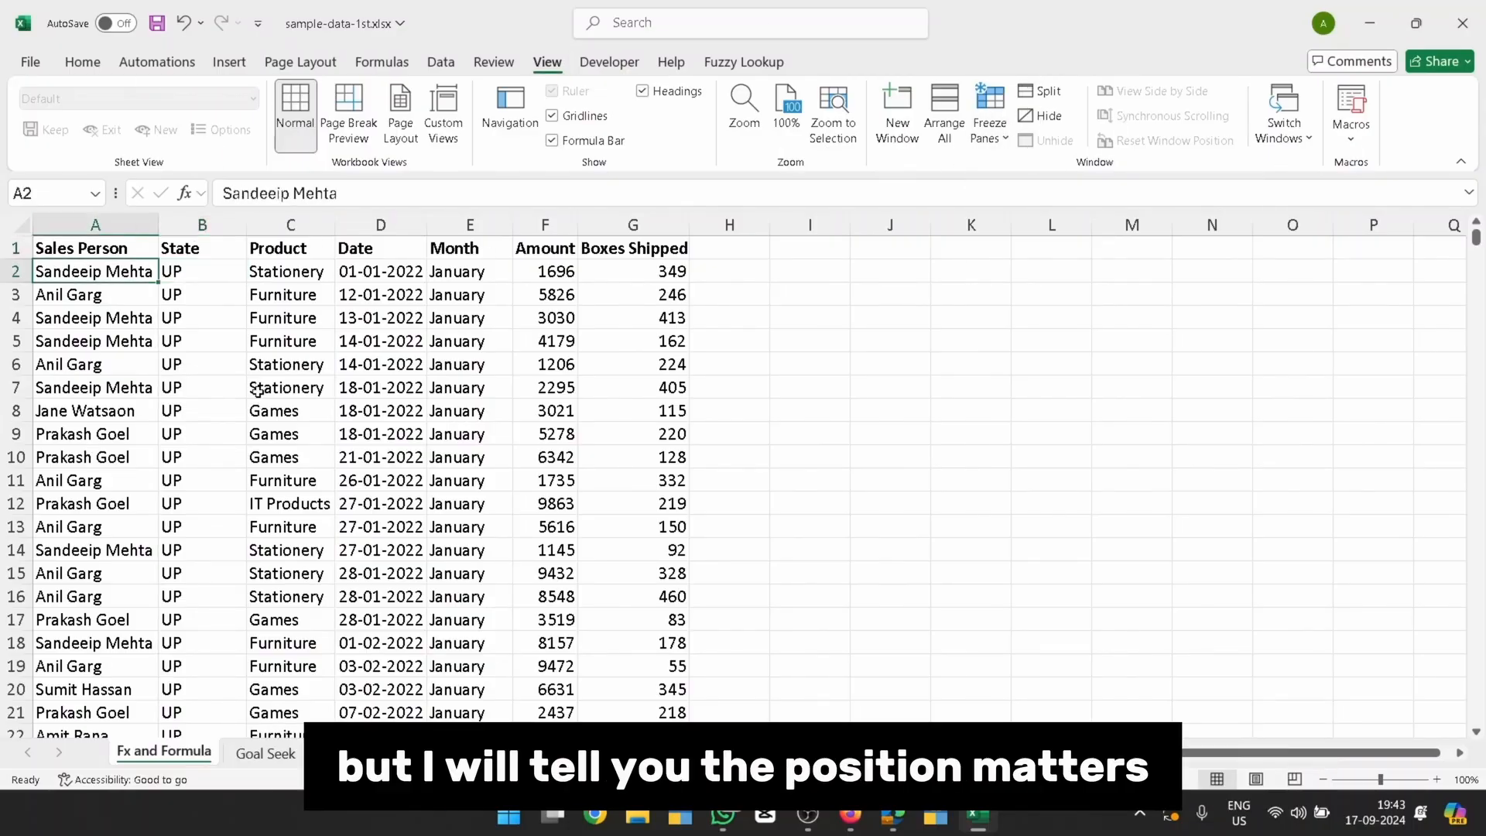
key(Right)
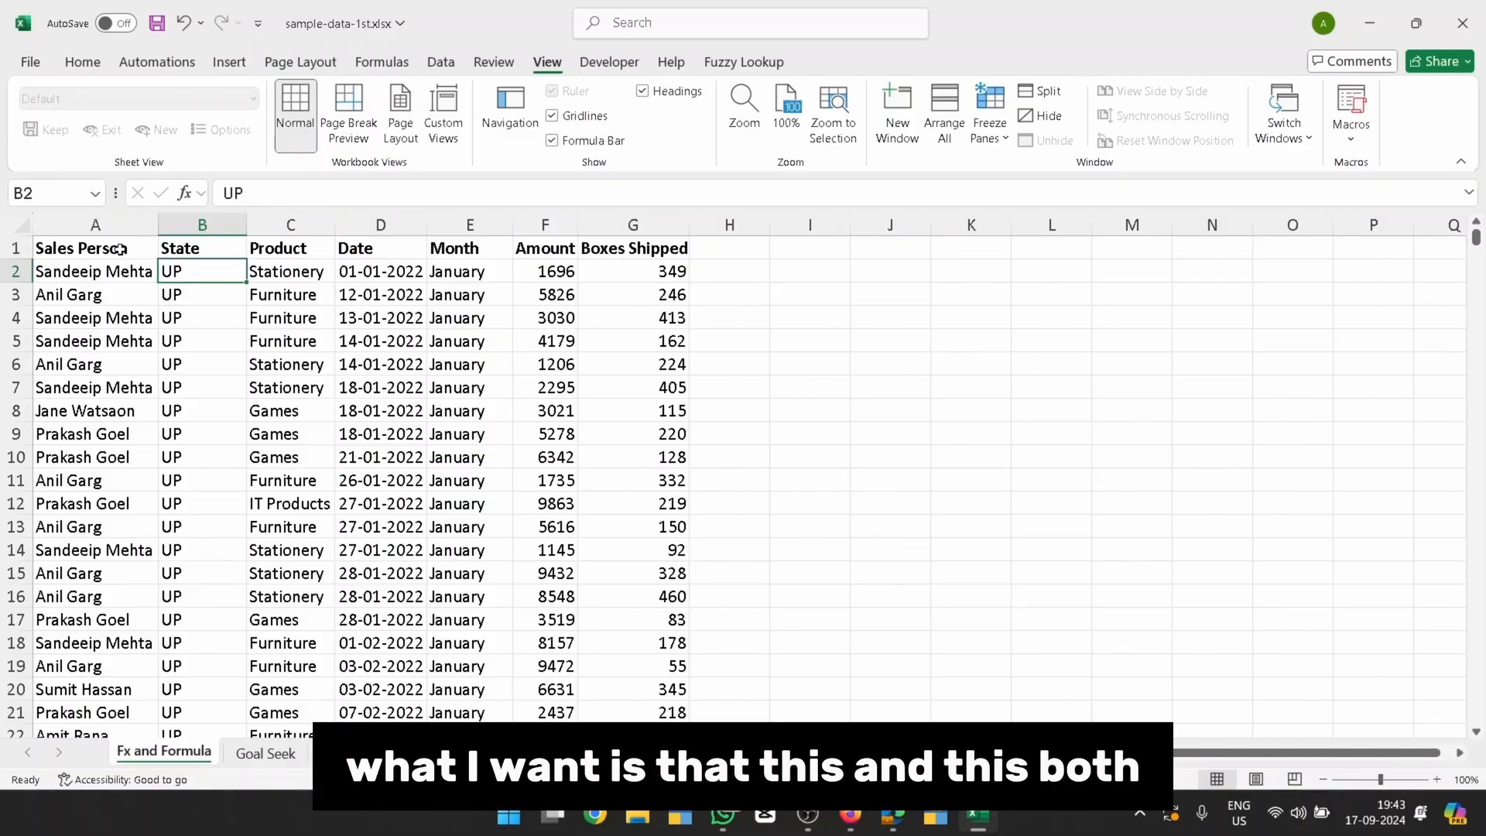
drag(122, 248, 291, 263)
click(95, 224)
ctrl+click(15, 248)
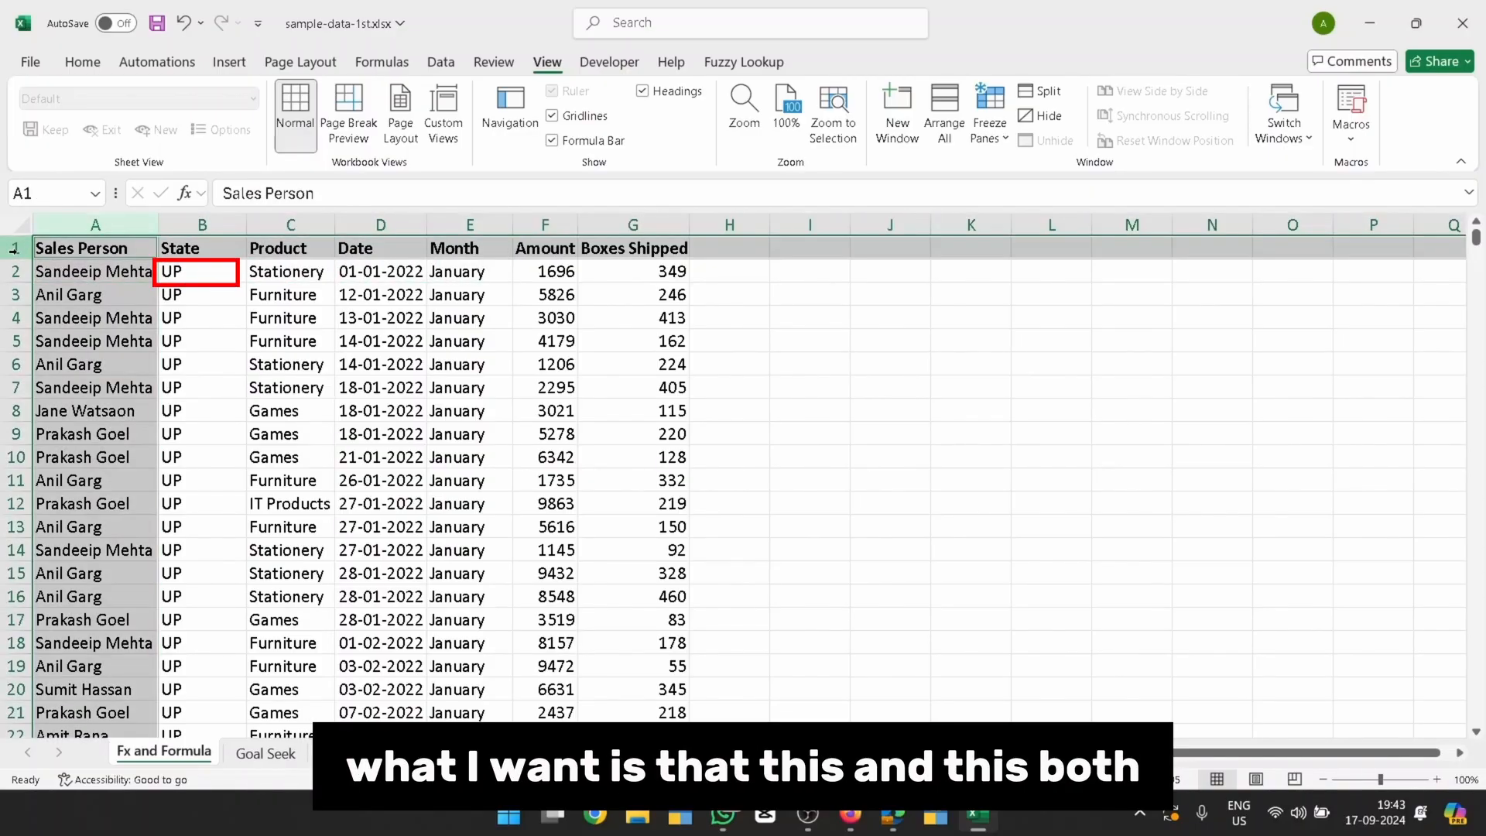
click(178, 270)
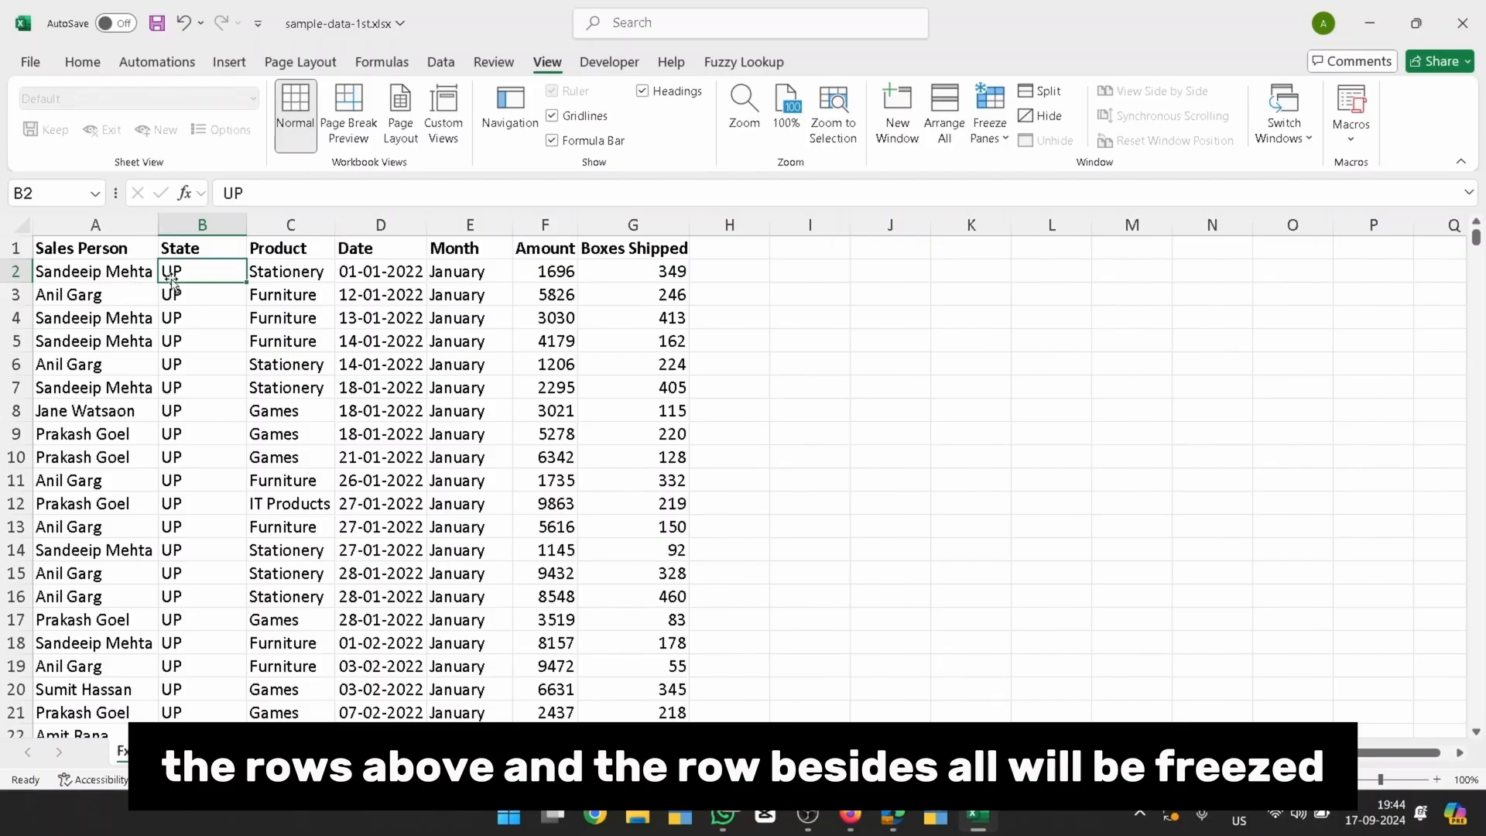
click(990, 128)
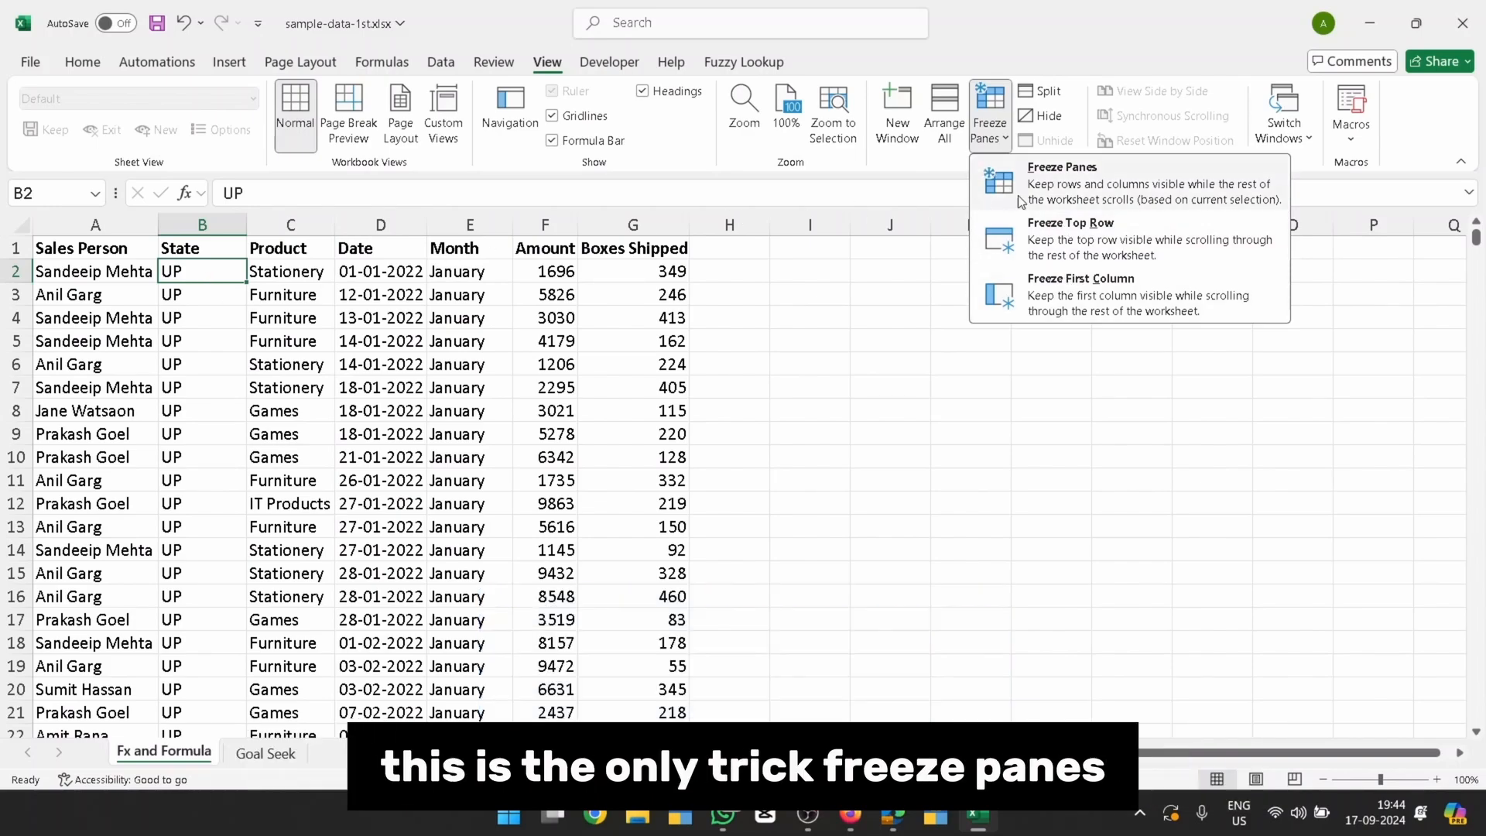
key(f)
Check the frozen heading row and Sales Person column while going across the columns and down the rows from B2.
key(Right)
key(Right)
key(Right)
key(Right)
key(Right)
key(Right)
key(Right)
key(Right)
key(Right)
key(Right)
key(Right)
key(Right)
key(Right)
key(Right)
key(Right)
key(Right)
key(Right)
key(Right)
key(Right)
key(Right)
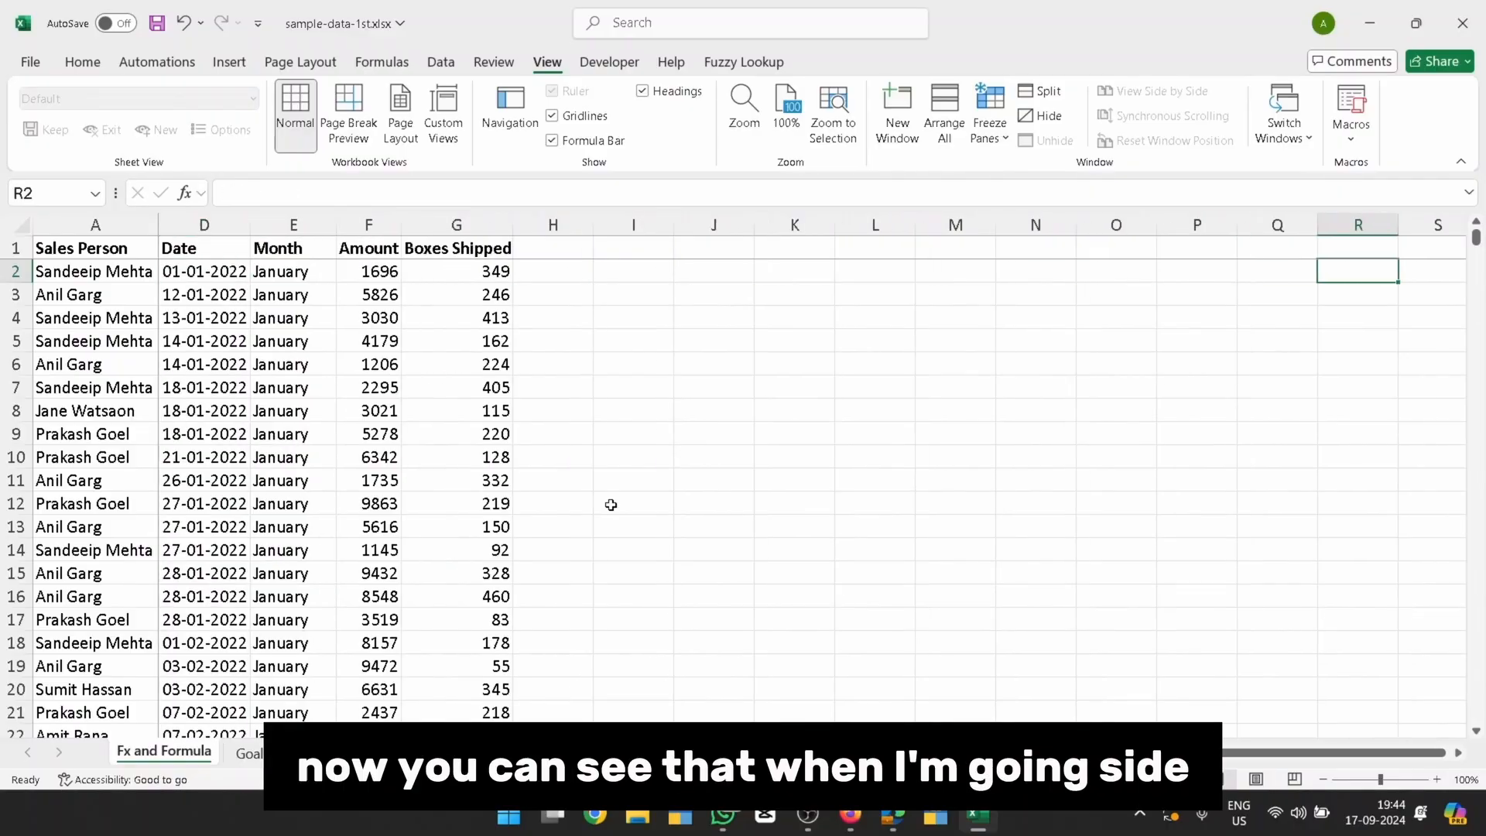
key(Left)
key(Left)
key(Left)
key(Left)
key(Left)
key(Left)
key(Left)
key(Left)
key(Left)
key(Left)
key(Left)
key(Left)
key(Left)
key(Left)
key(Left)
key(Left)
key(Left)
key(Left)
key(Left)
key(Left)
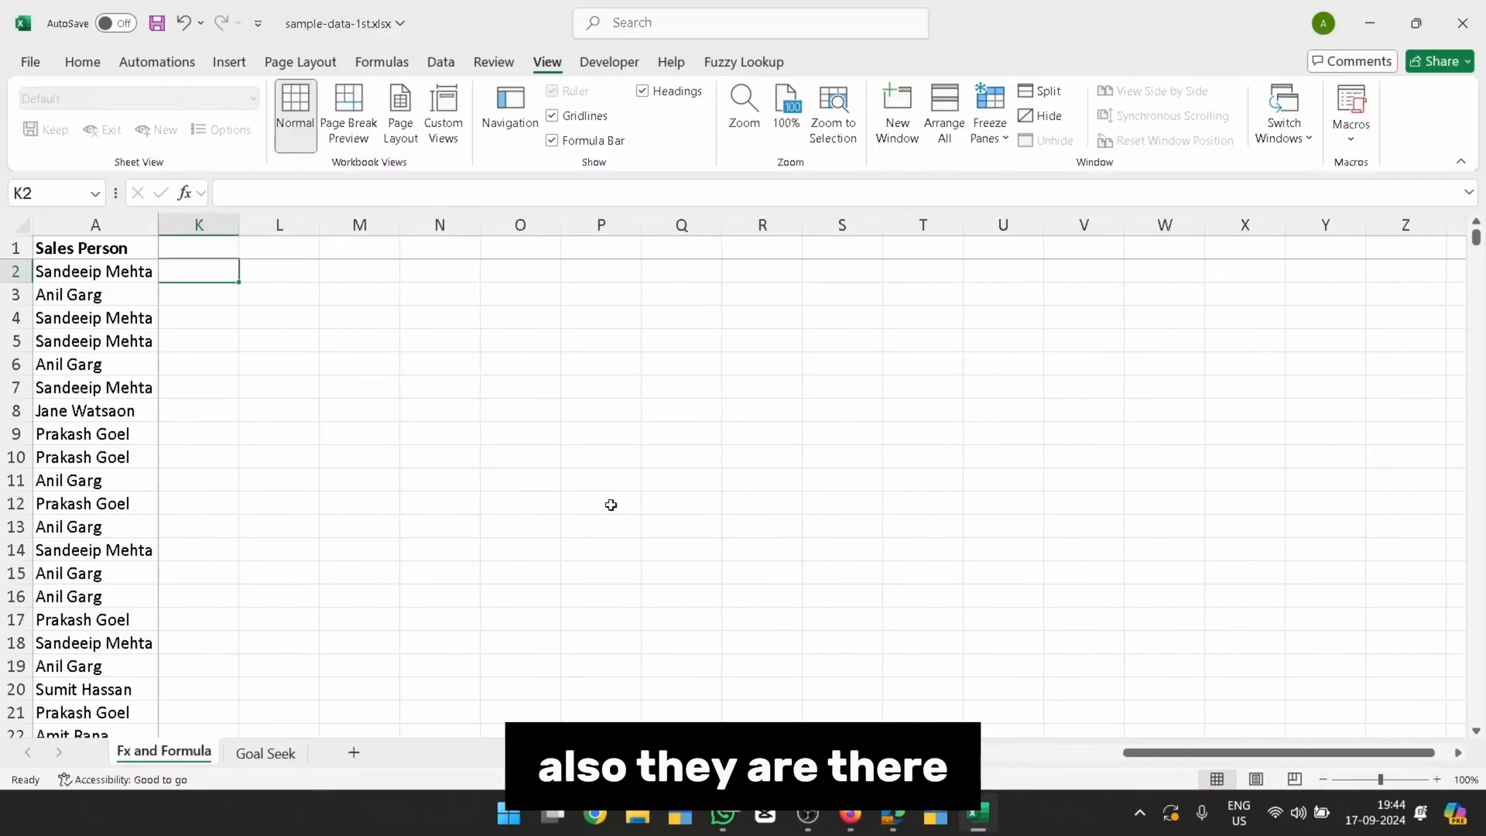
key(Down)
key(Down)
key(Down)
key(Down)
key(Down)
key(Down)
key(Down)
key(Down)
key(Down)
key(Down)
key(Down)
key(Down)
key(Down)
key(Down)
key(Down)
key(Down)
key(Down)
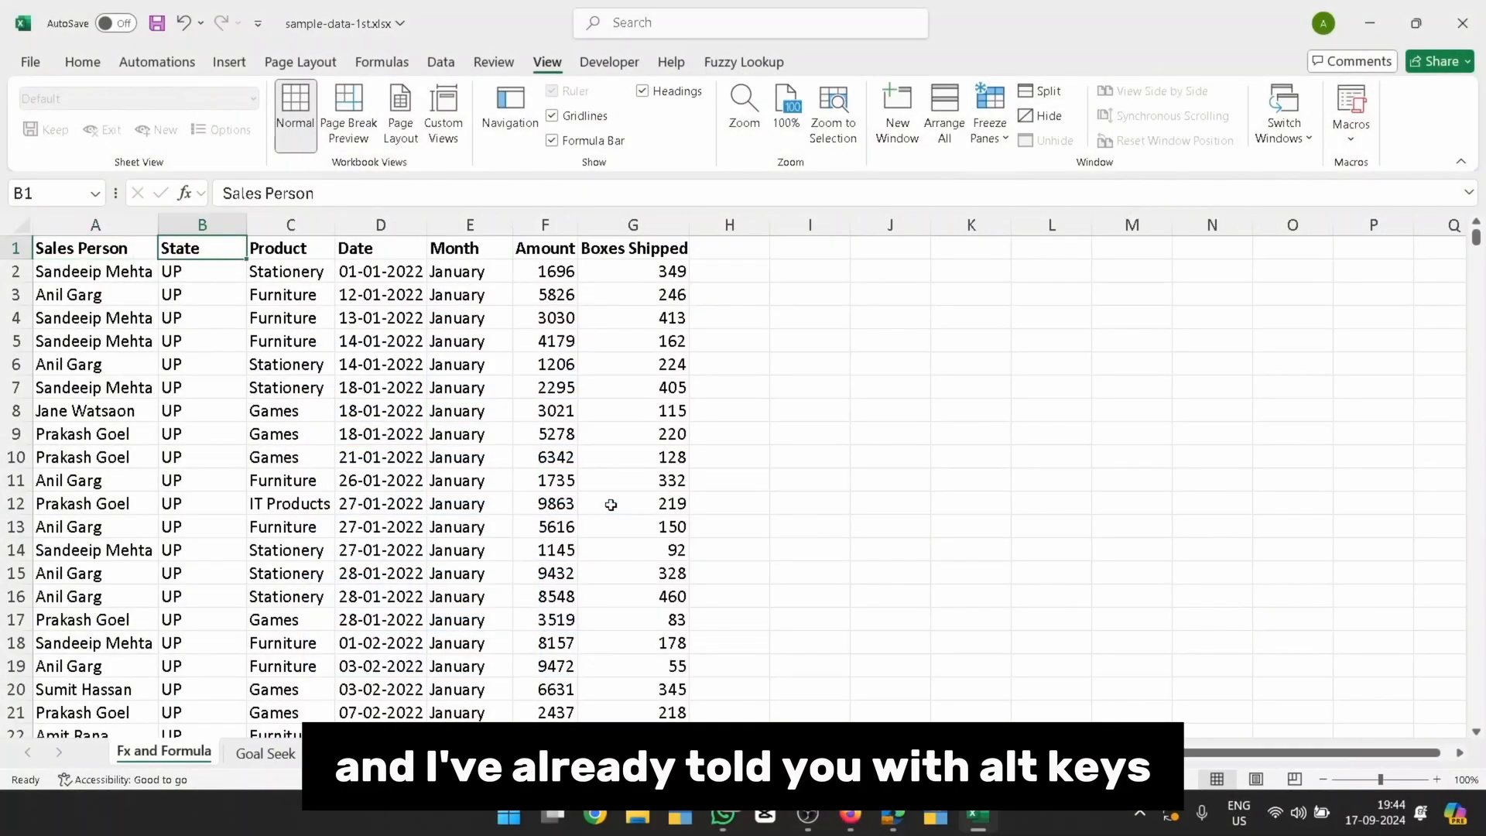
Examine the freeze choices for panes, top row and first column with the Amount heading in F1 selected.
key(Right)
key(Right)
key(Right)
key(Right)
key(Right)
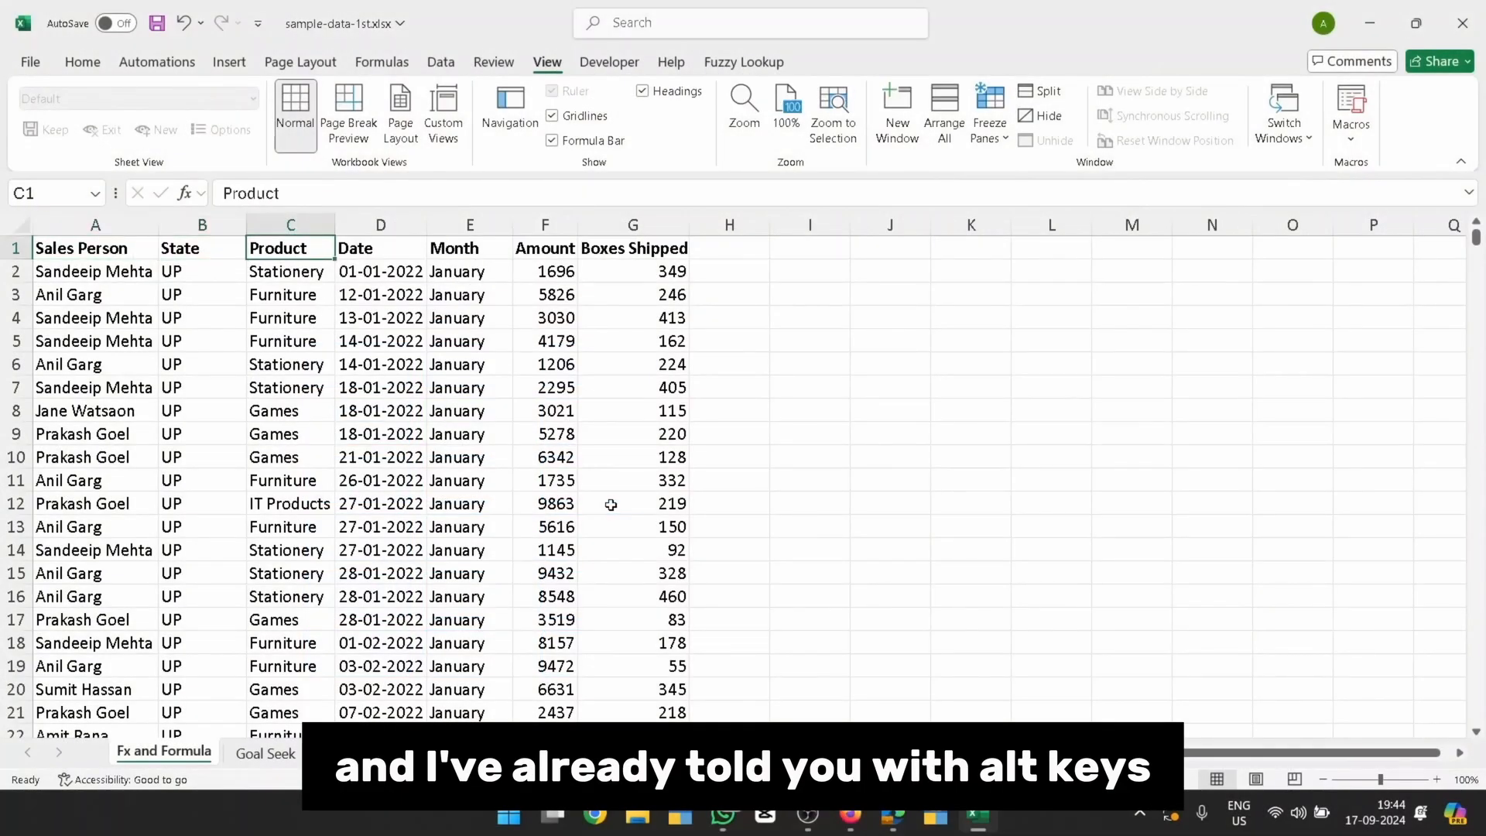
key(alt)
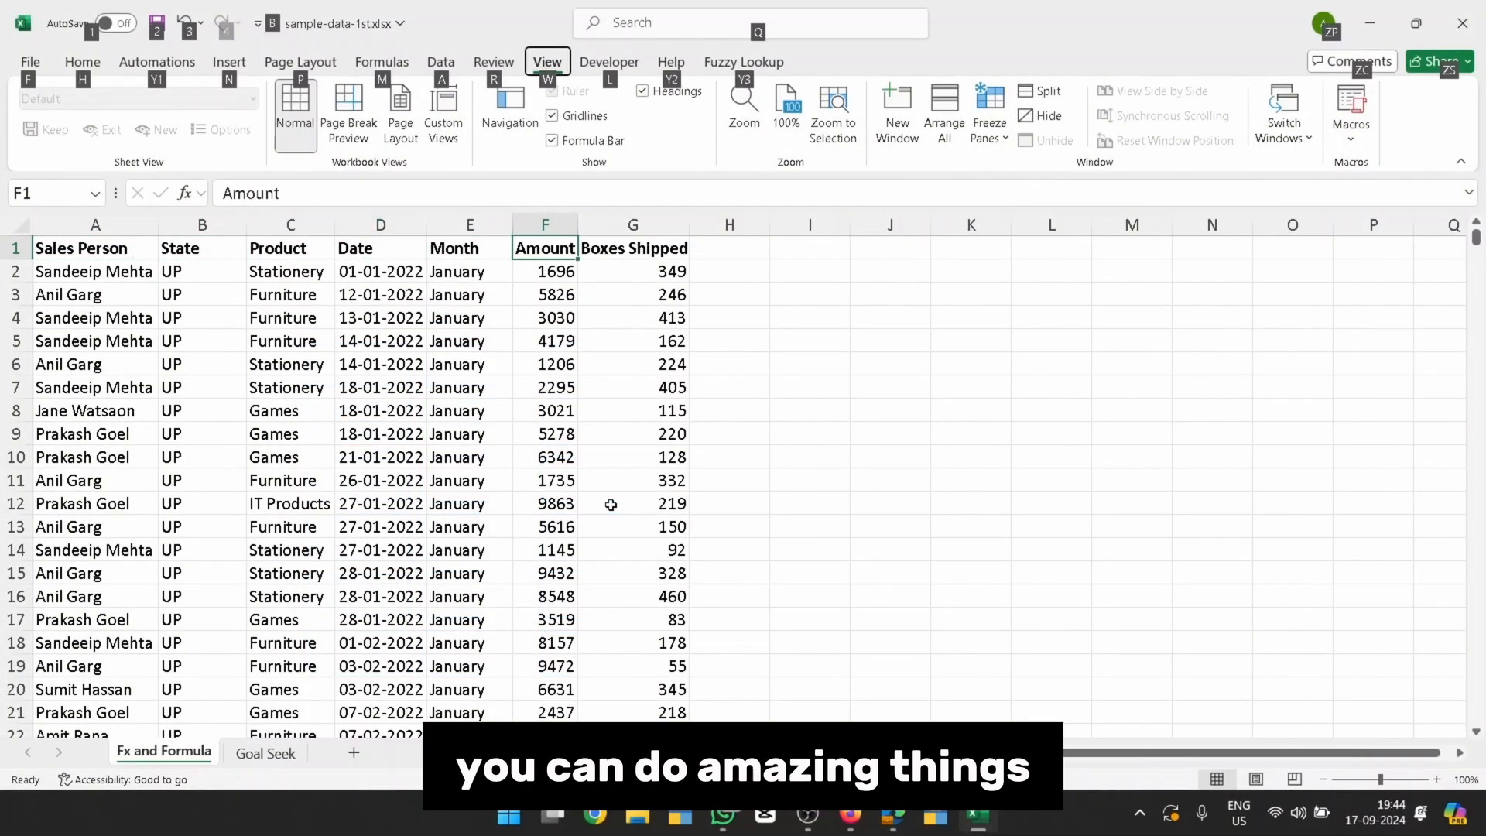
key(w)
key(alt)
key(w)
key(f)
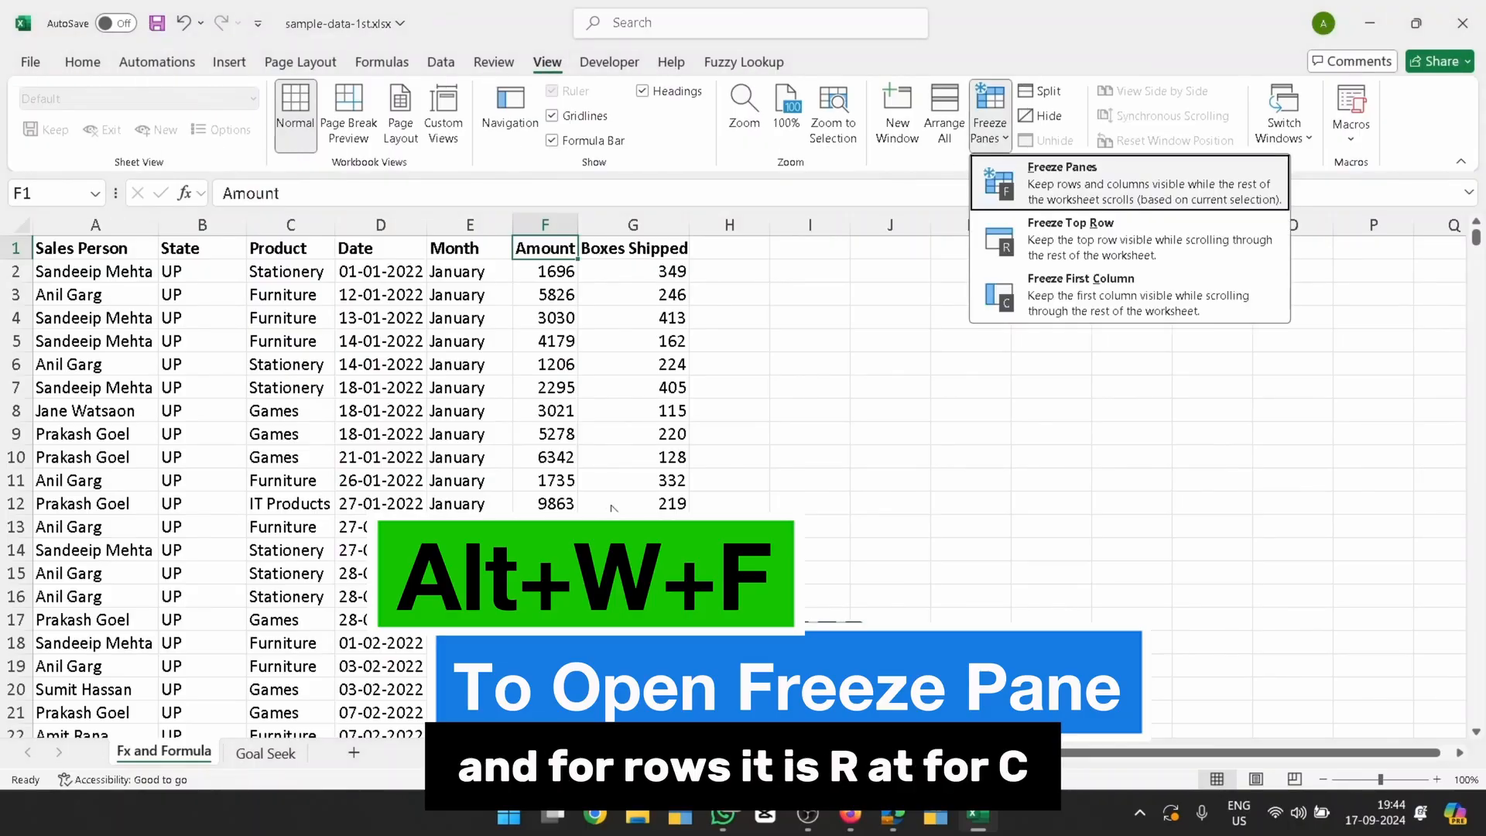
key(Down)
key(Down)
key(Up)
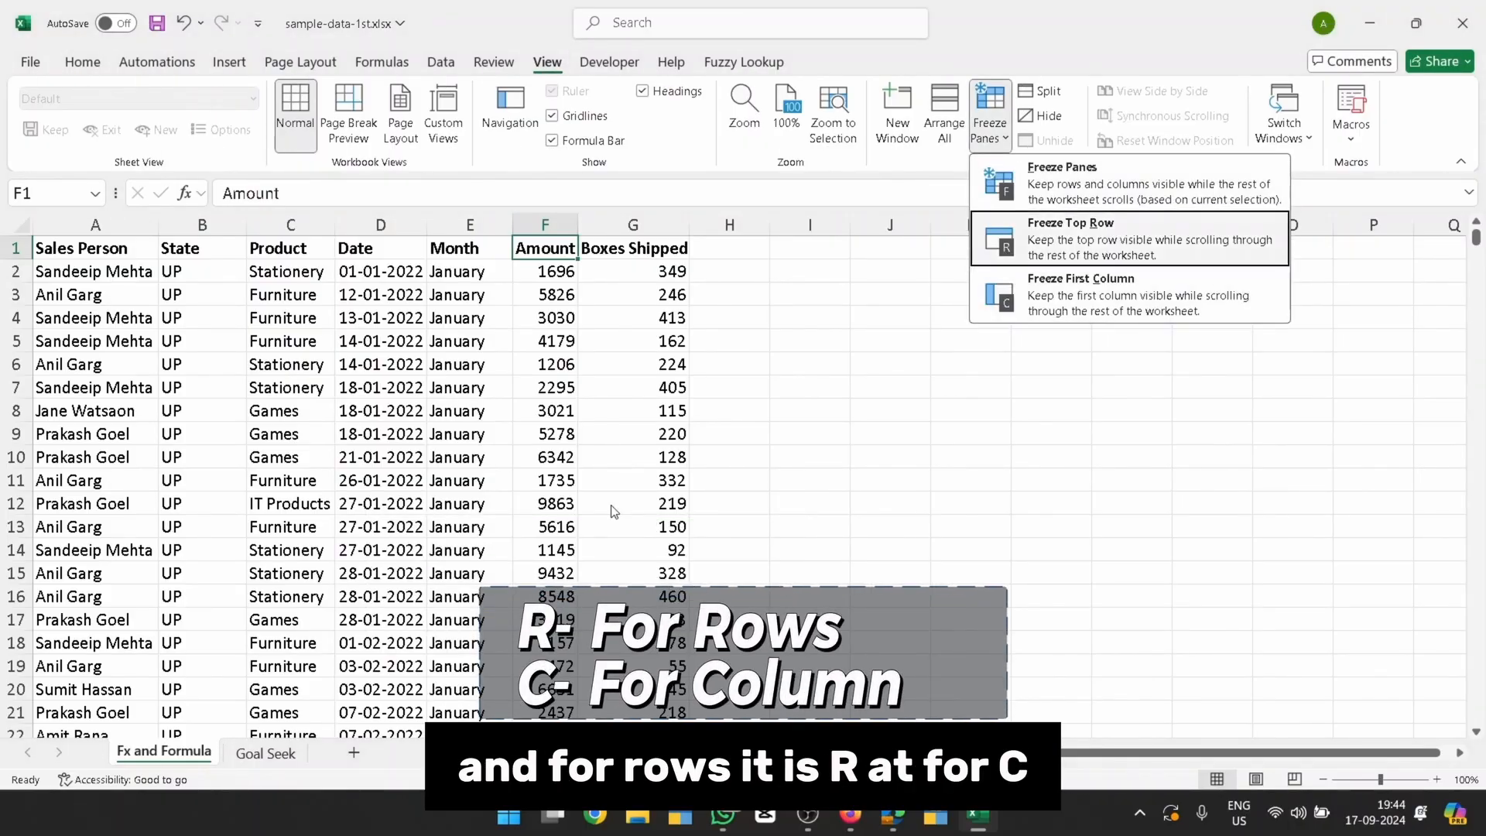
key(Up)
key(Escape)
Freeze only the top row with the column headings.
key(alt)
key(w)
key(f)
key(r)
Check the frozen column headings while going down the Amount column from F1.
key(Down)
key(Down)
key(Down)
key(Down)
key(Down)
key(Down)
key(Down)
key(Down)
key(Down)
key(Down)
key(Down)
key(Down)
key(Down)
key(Down)
key(Down)
key(Down)
key(Down)
key(Down)
key(Down)
key(Down)
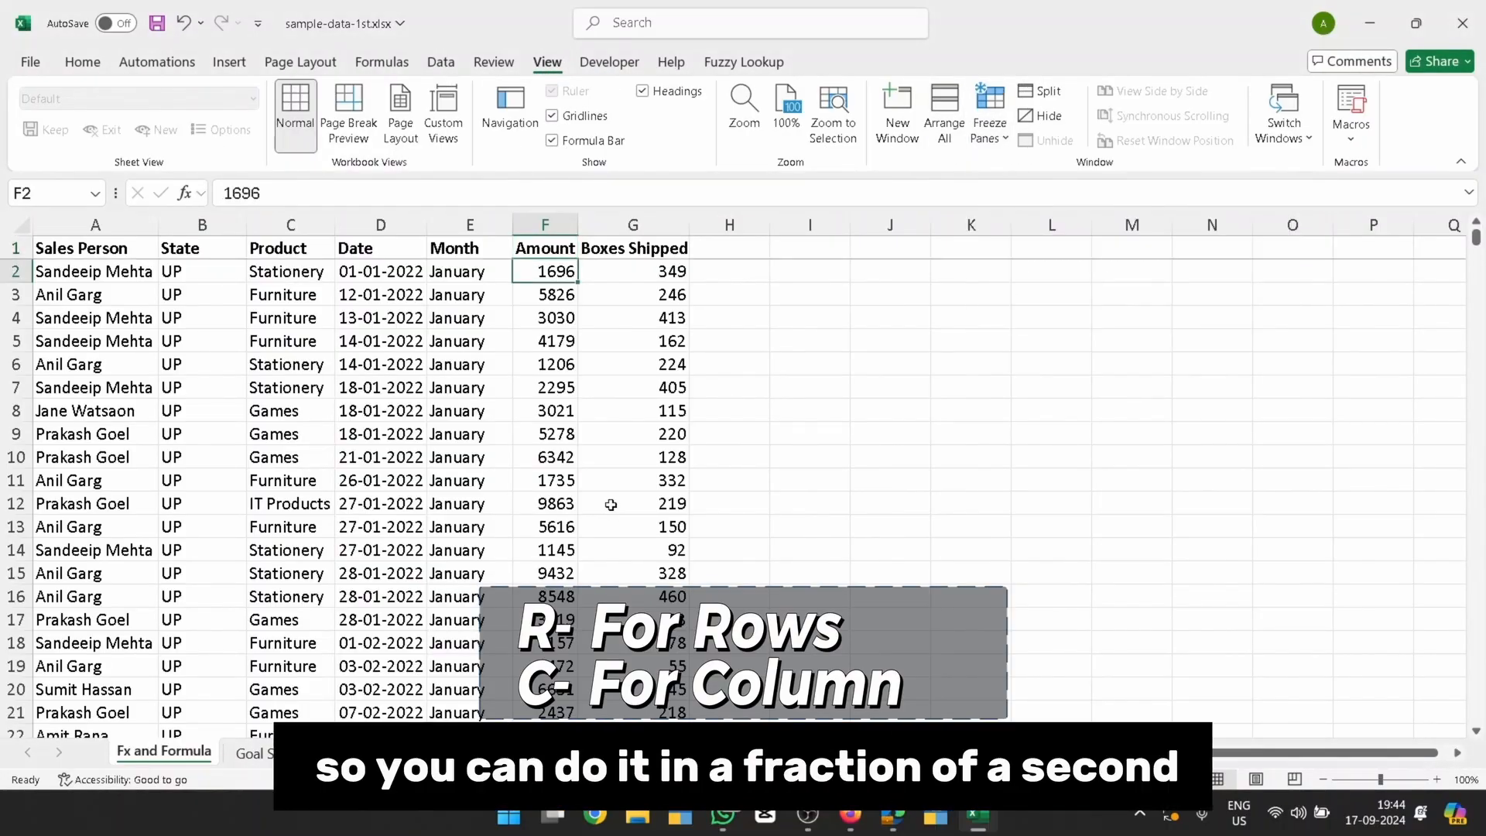
Continue down the Amount column from F2 to check the frozen row of column headings.
key(Down)
key(Down)
key(Down)
key(Down)
key(Down)
key(Down)
key(Down)
key(Down)
key(Down)
key(Down)
key(Down)
key(Down)
key(Down)
key(Down)
key(Down)
key(Down)
key(Down)
key(Down)
key(Down)
key(Down)
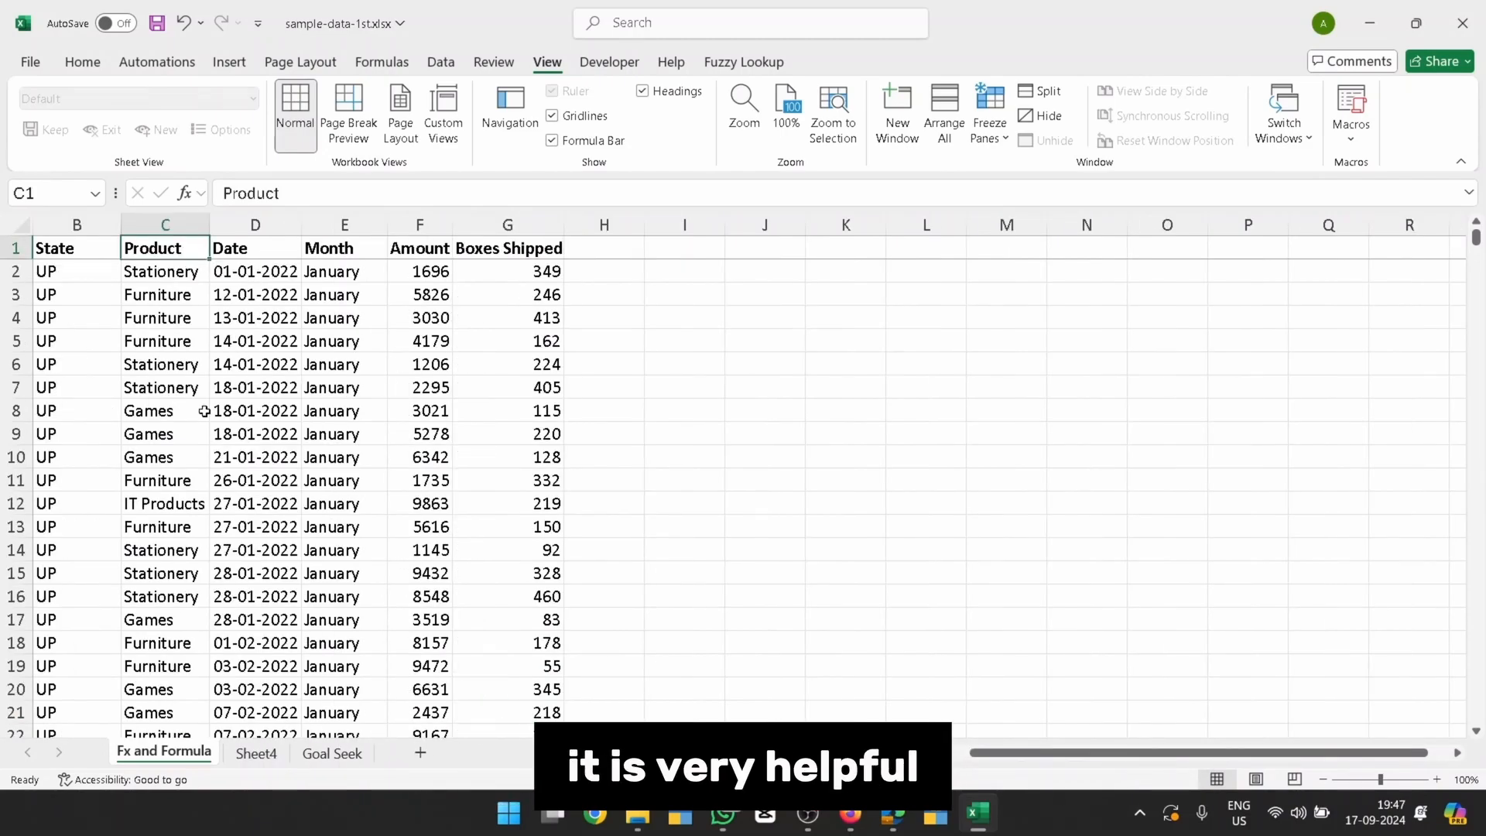
Open Sheet4 and examine its order data by going cell by cell across row 8 and back to Row ID.
key(ctrl+Page_Down)
key(Left)
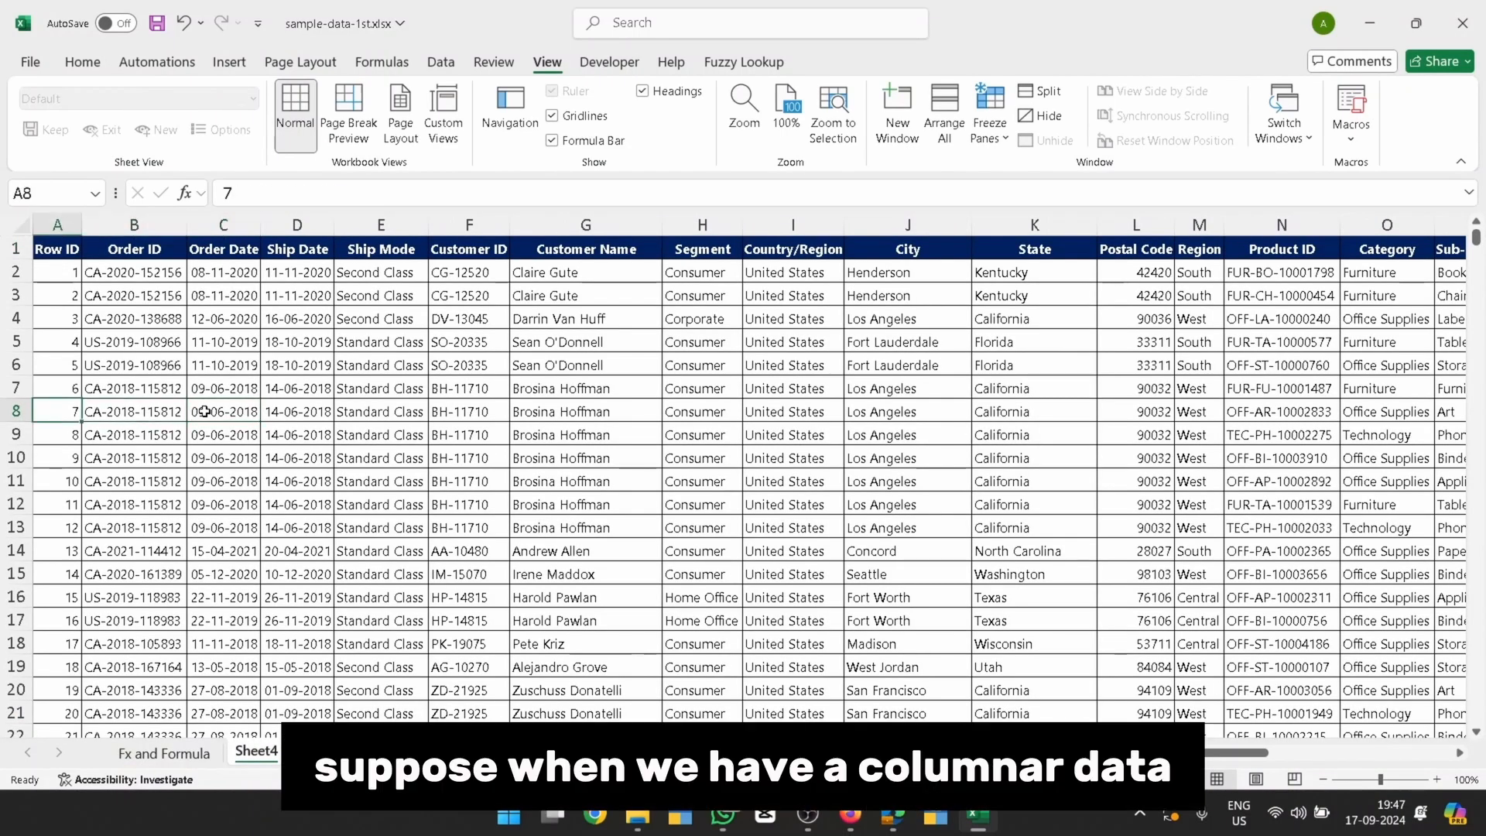
key(Right)
key(Right)
key(Right)
key(Right)
key(Right)
key(Right)
key(Right)
key(Right)
key(Right)
key(Right)
key(Right)
key(Right)
key(Right)
key(Right)
key(Right)
key(Right)
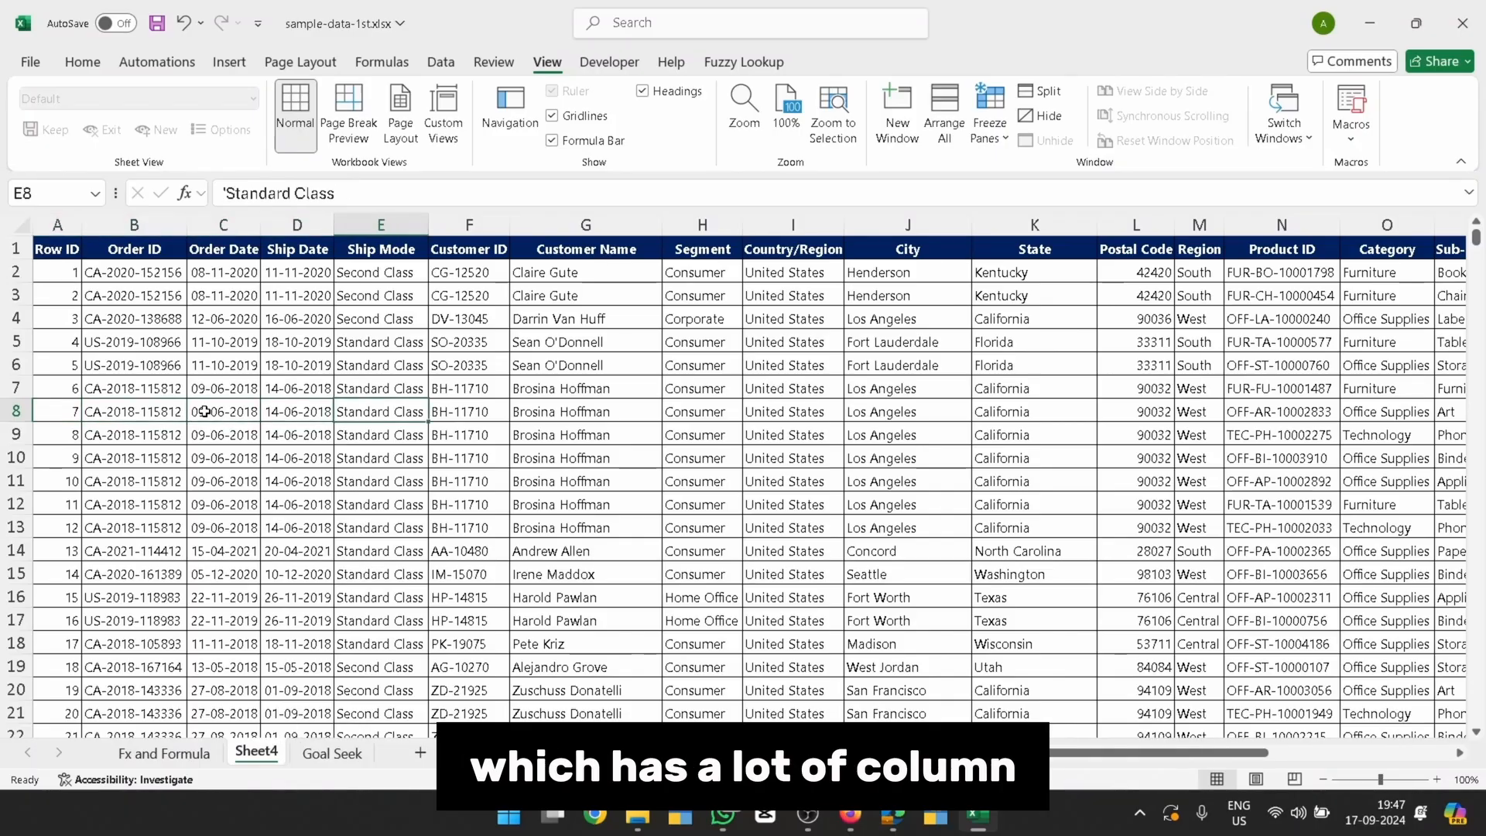
key(Right)
key(Right)
key(Right)
key(Right)
key(Right)
key(Left)
key(Left)
key(Left)
key(Left)
key(Left)
key(Left)
key(Left)
key(Left)
key(Left)
key(Left)
key(Left)
key(Left)
key(Home)
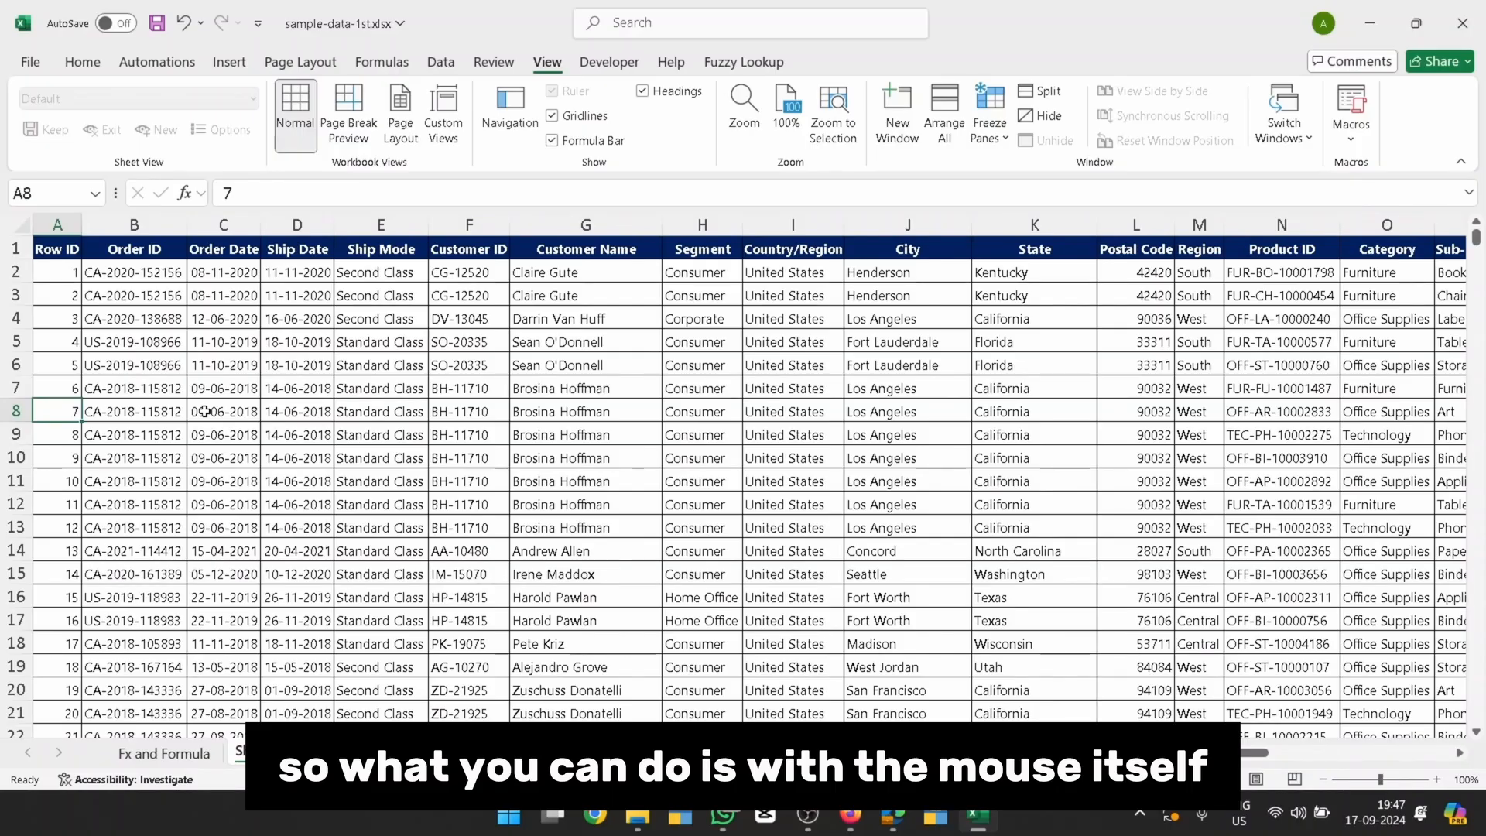
Look through the order rows on Sheet4, and view its columns sideways from Order Date to Profit.
scroll(203, 411, down, 17)
scroll(203, 411, up, 17)
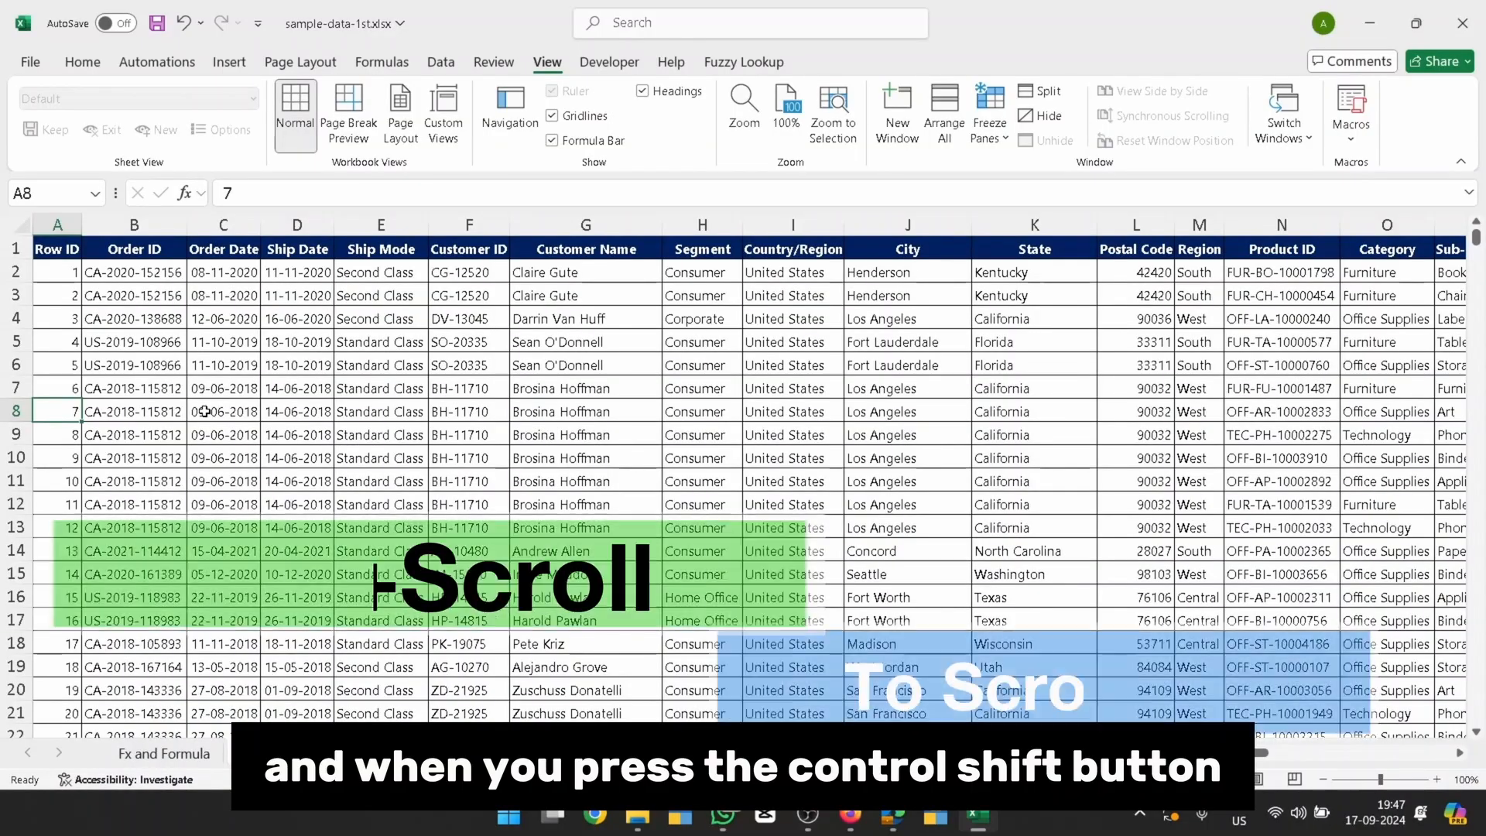
click(204, 411)
scroll(203, 411, right, 5)
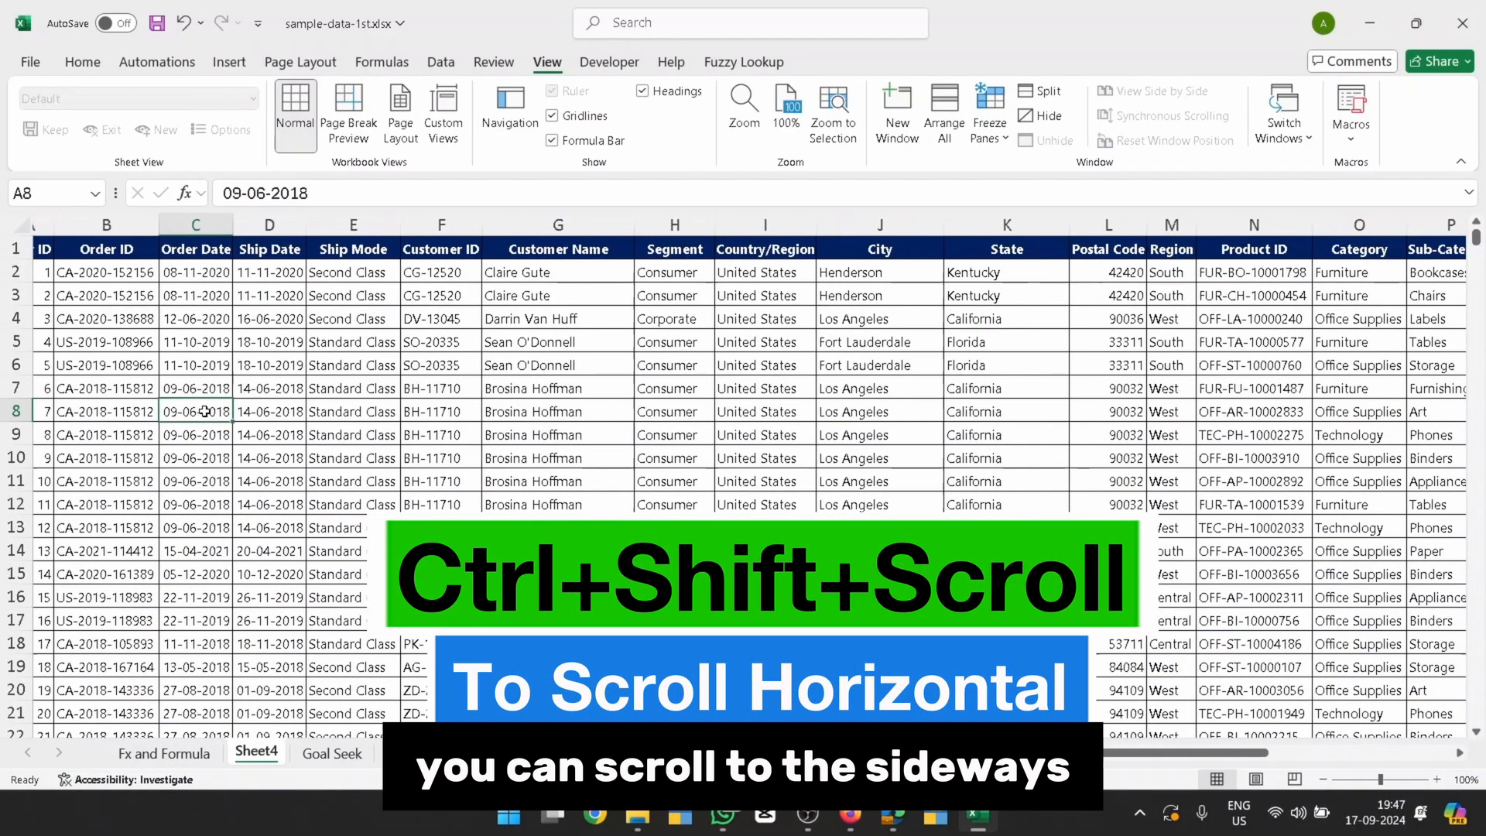
scroll(204, 411, right, 6)
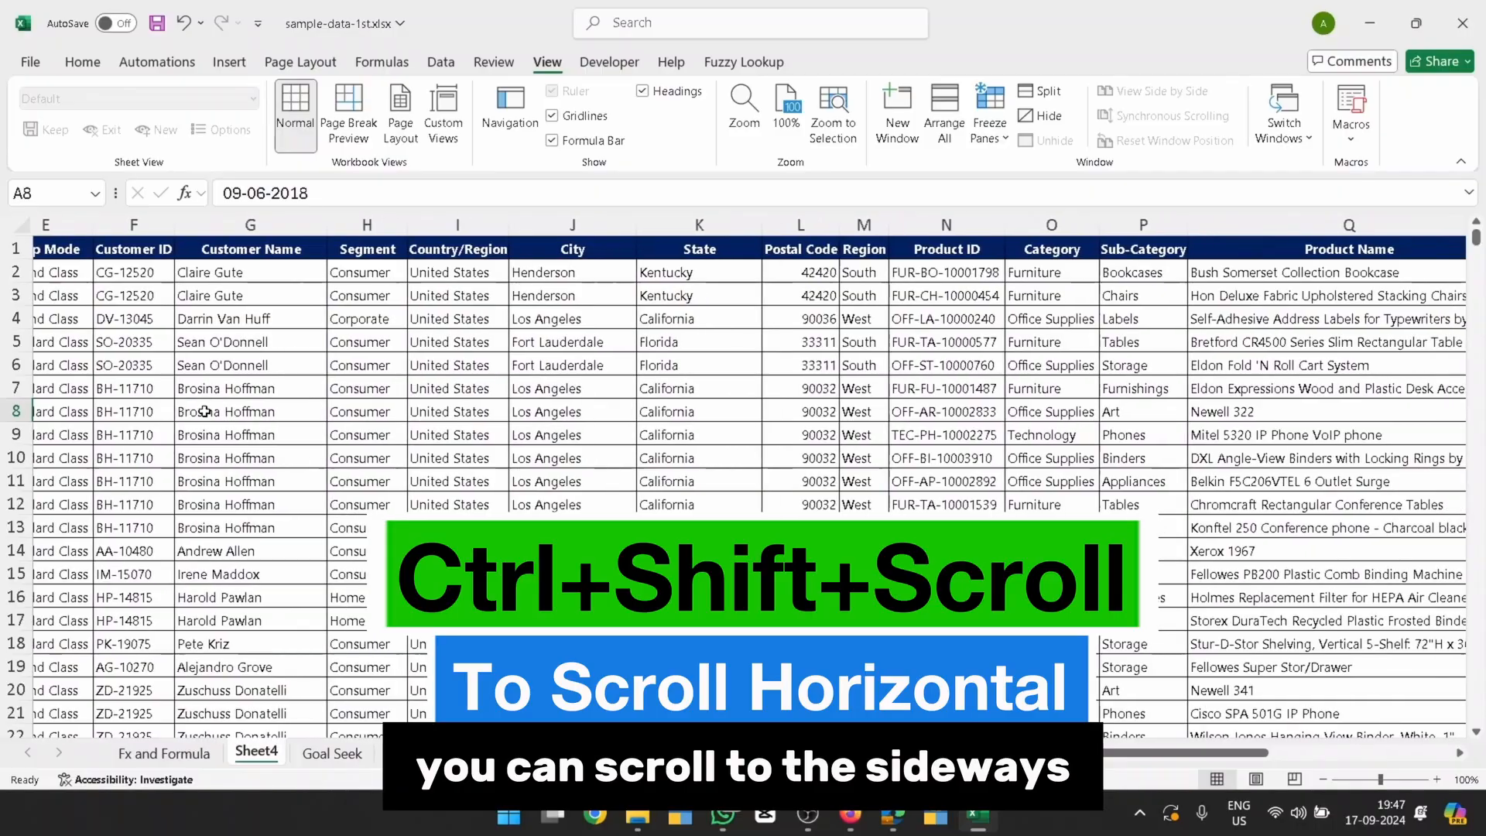
scroll(204, 411, right, 3)
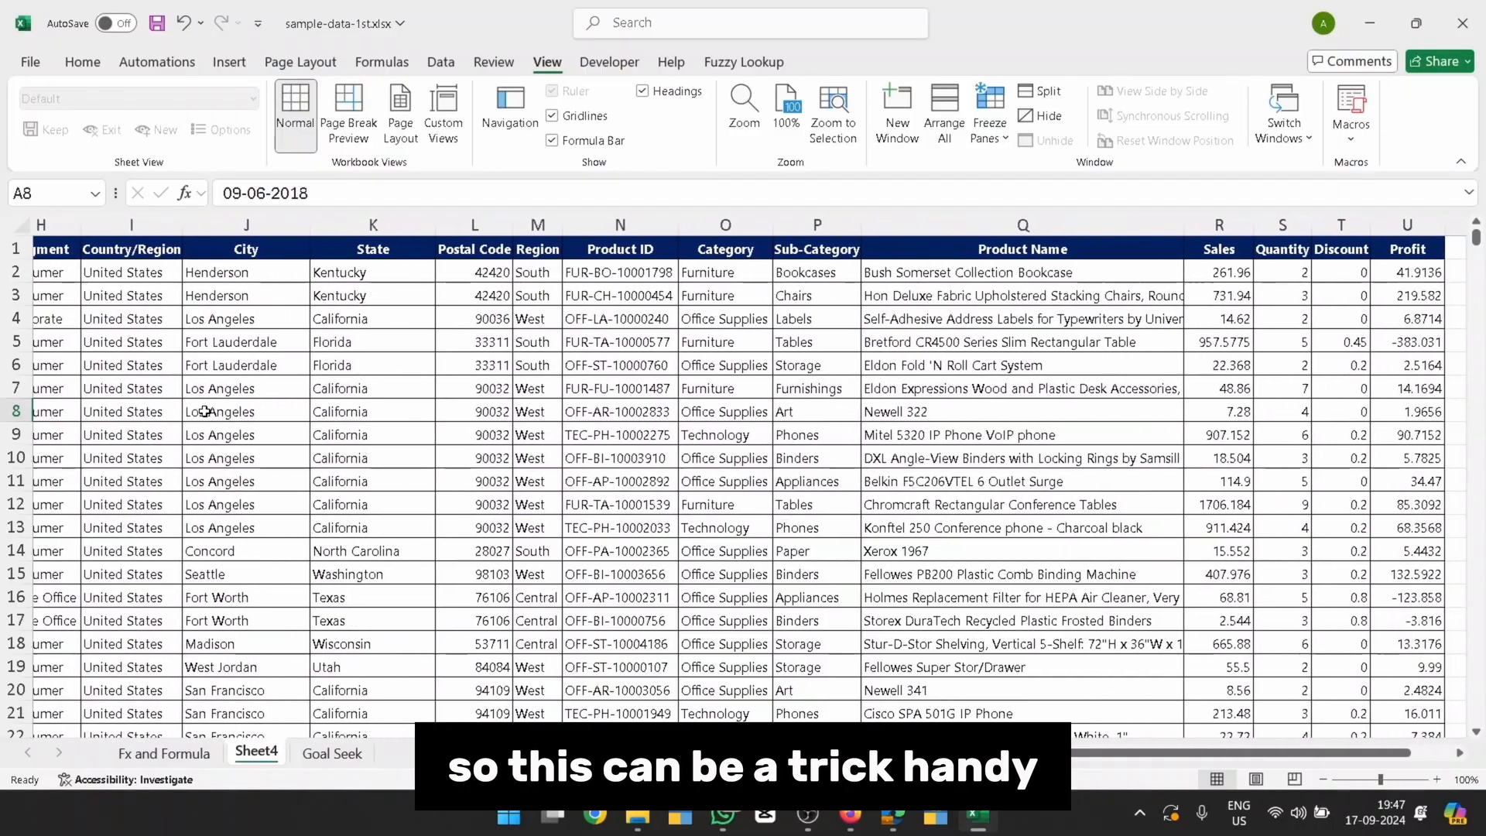
scroll(203, 411, left, 3)
scroll(204, 411, right, 1)
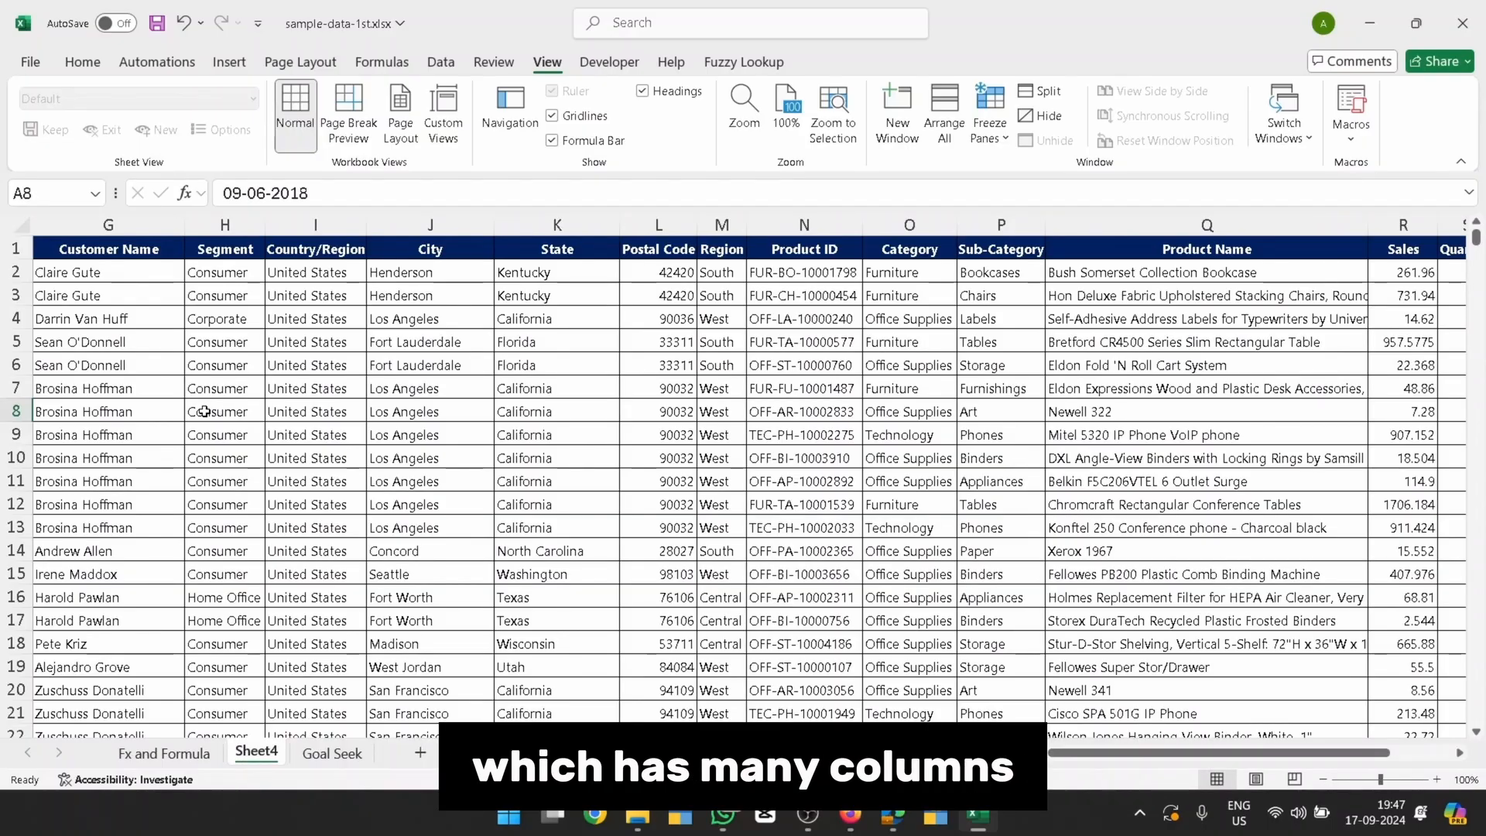
Go cell by cell along row 8 from the Order Date column to the Region column.
key(Right)
key(Right)
key(Right)
key(Right)
key(Right)
key(Right)
key(Right)
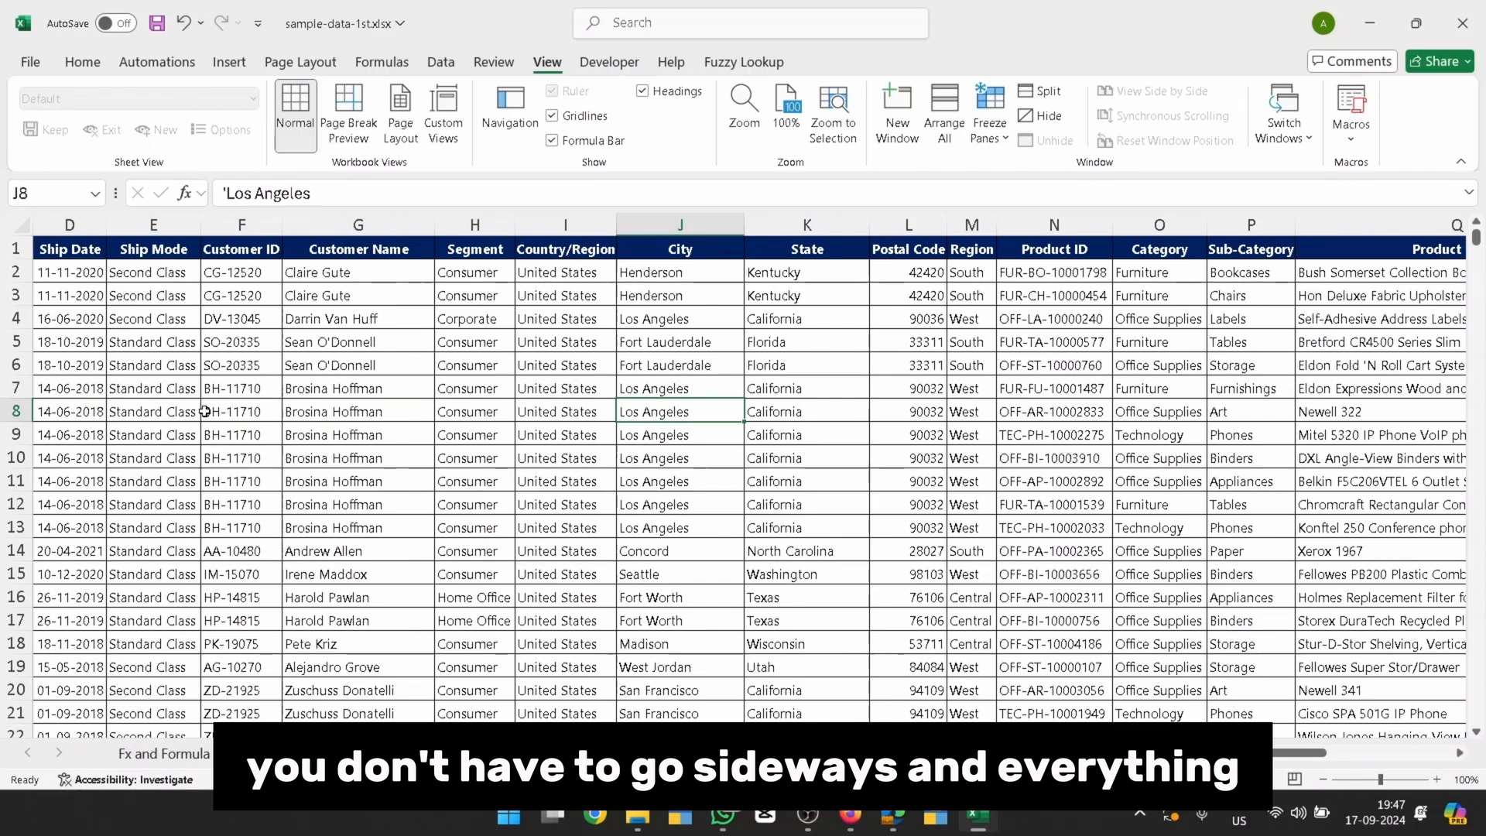
key(Right)
key(Right)
key(Right)
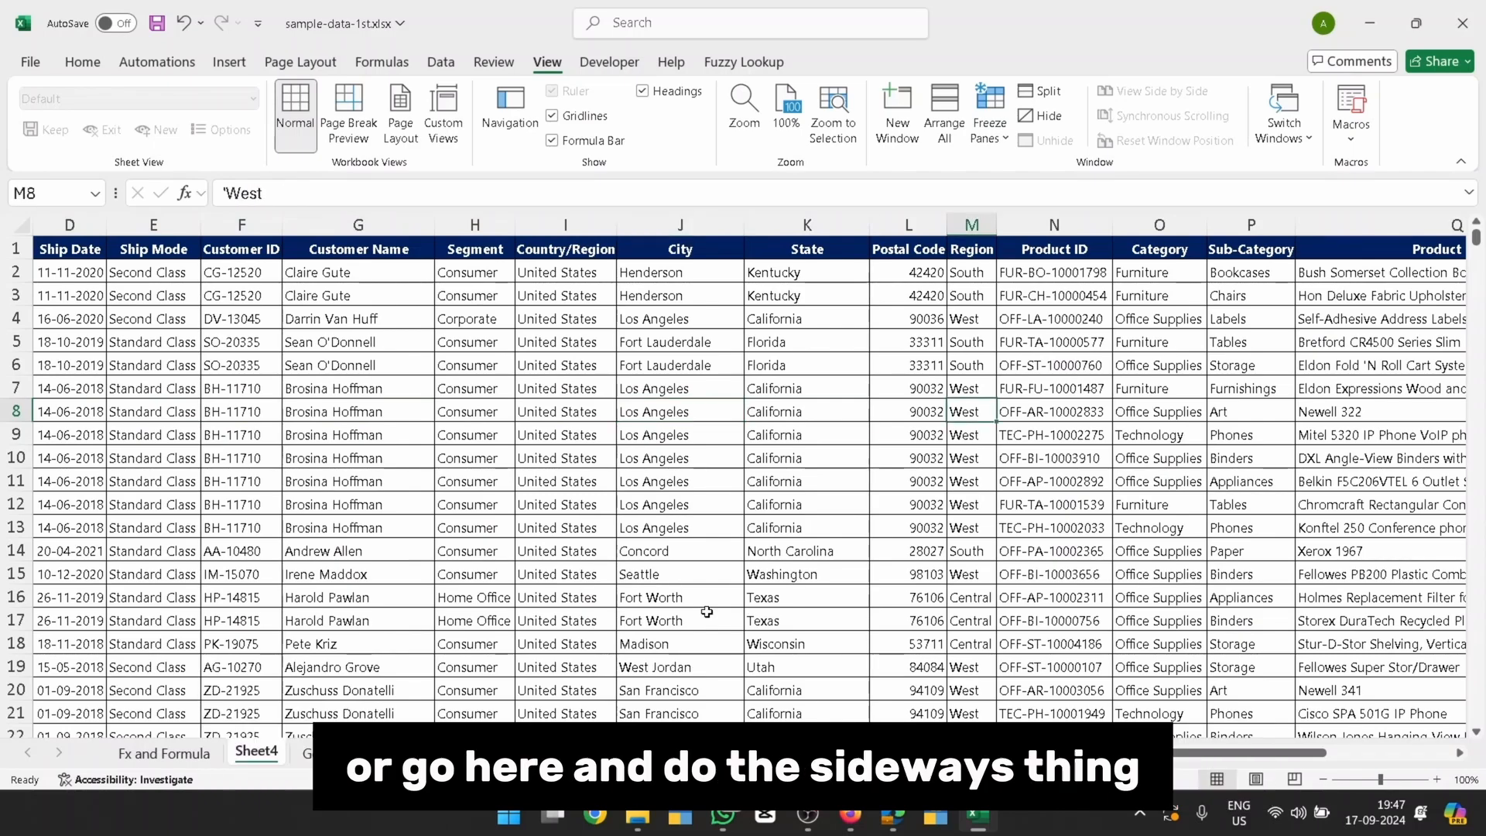
Review the wide Sheet4 data sideways with the Region cell M8 kept as the active cell.
click(1460, 753)
click(1460, 754)
click(1460, 754)
click(1460, 753)
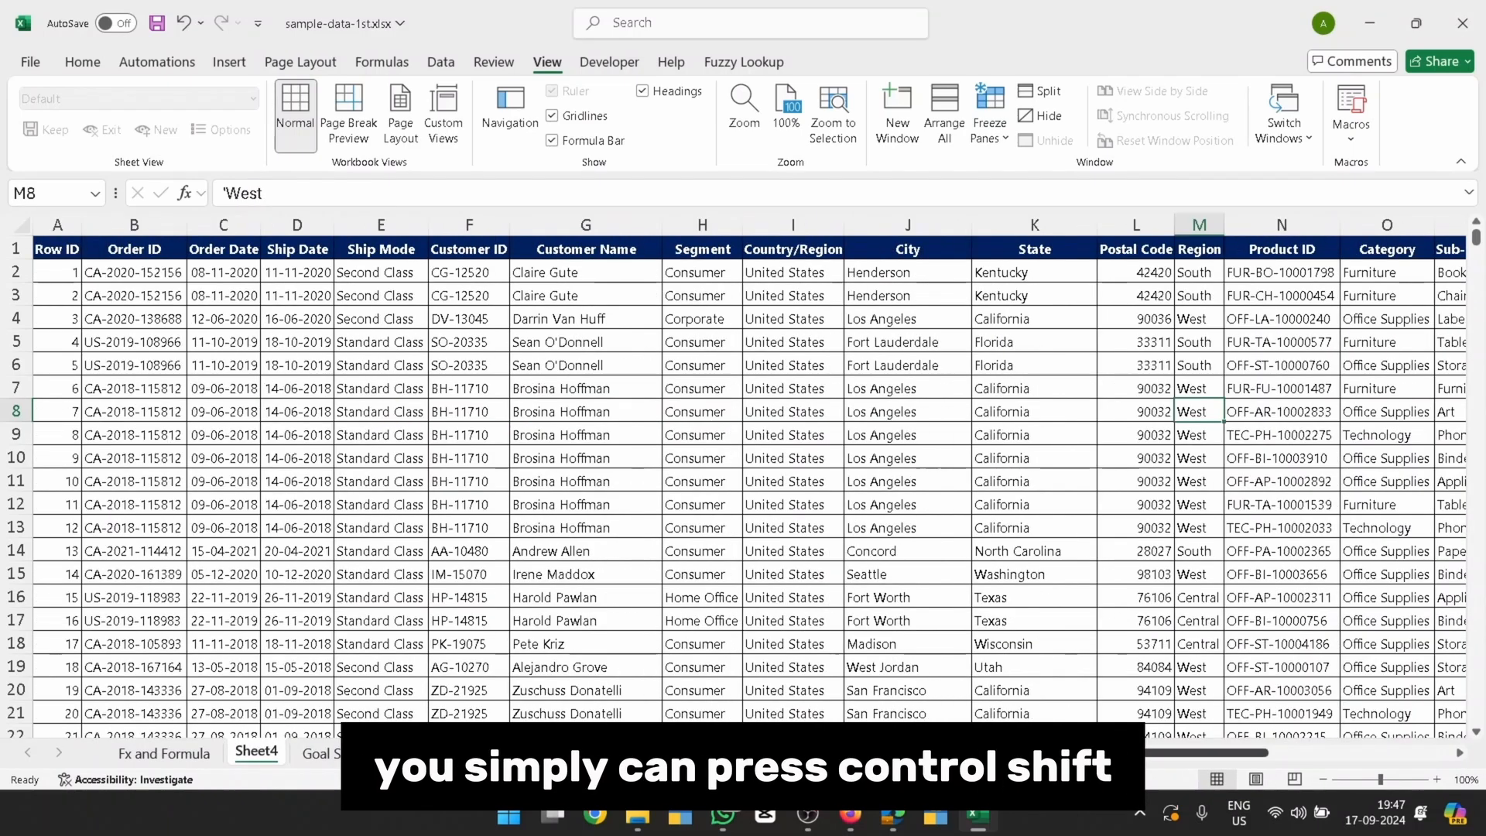
scroll(749, 488, right, 3)
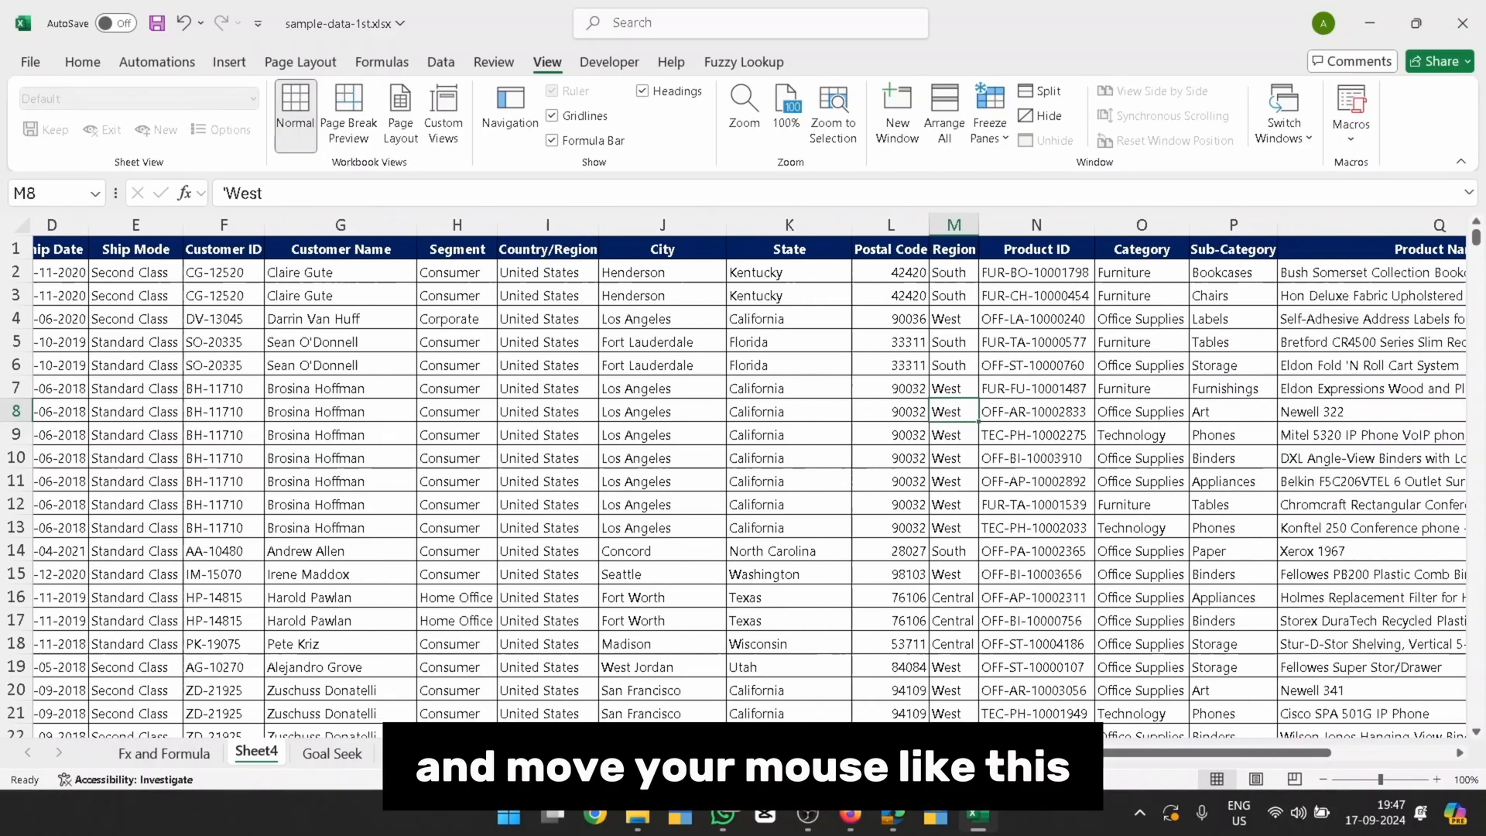
scroll(749, 488, right, 6)
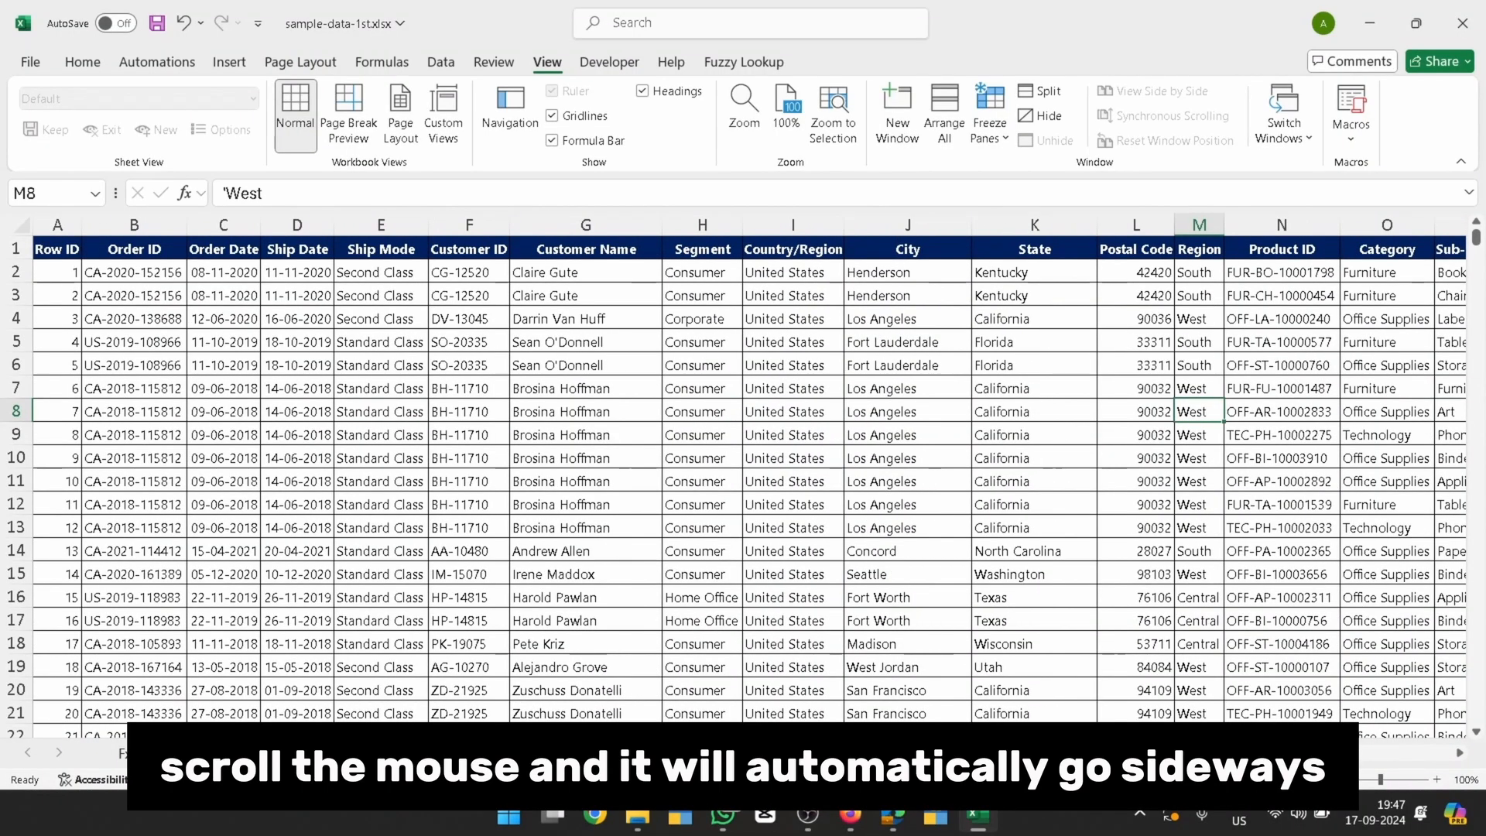
scroll(749, 487, right, 8)
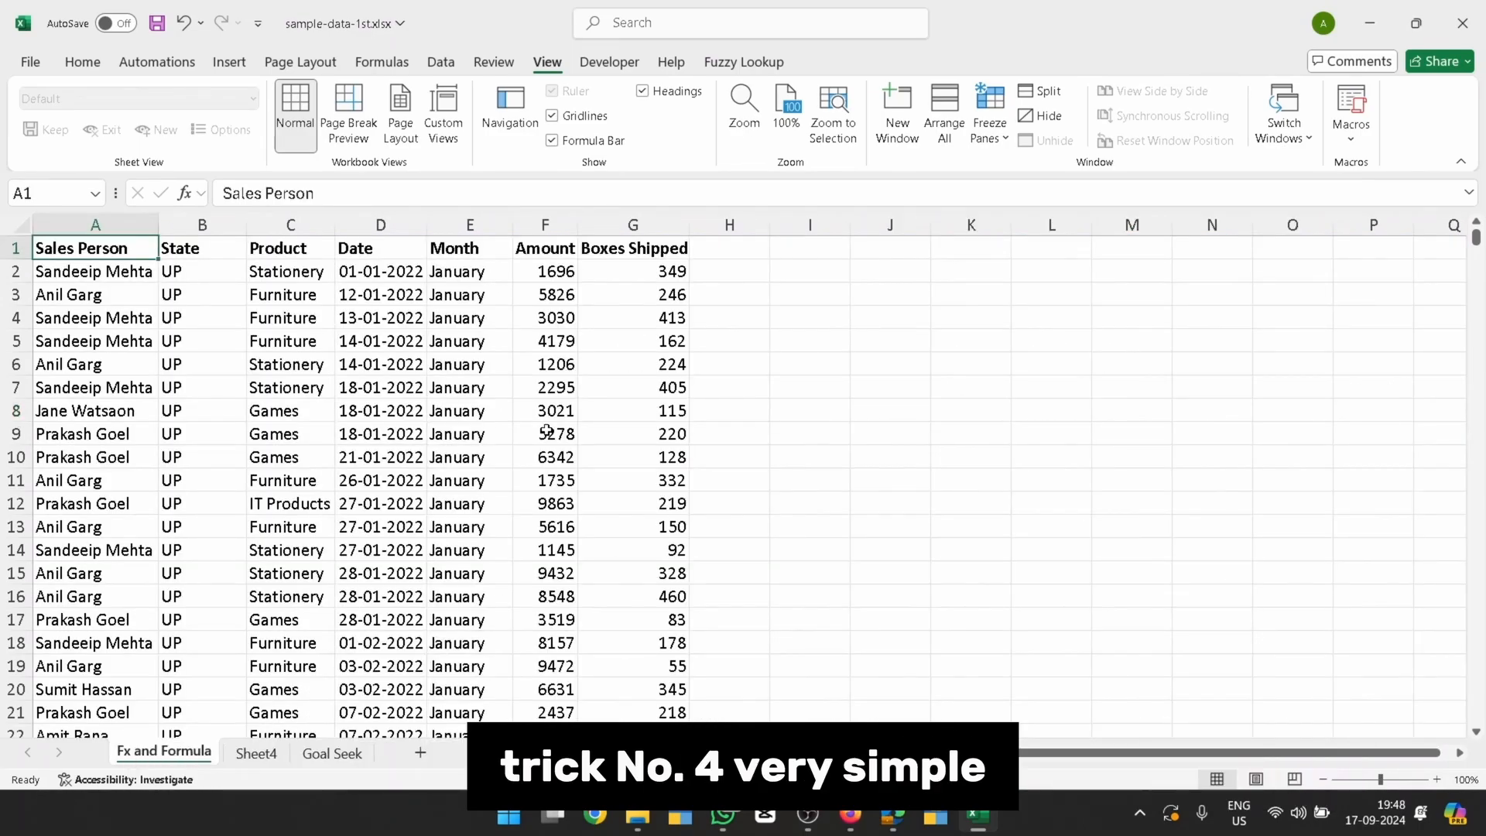
Insert a column before Sales Person on the Fx and Formula sheet and head it "Sl No".
key(ctrl+space)
key(ctrl+shift+plus)
text(Sl)
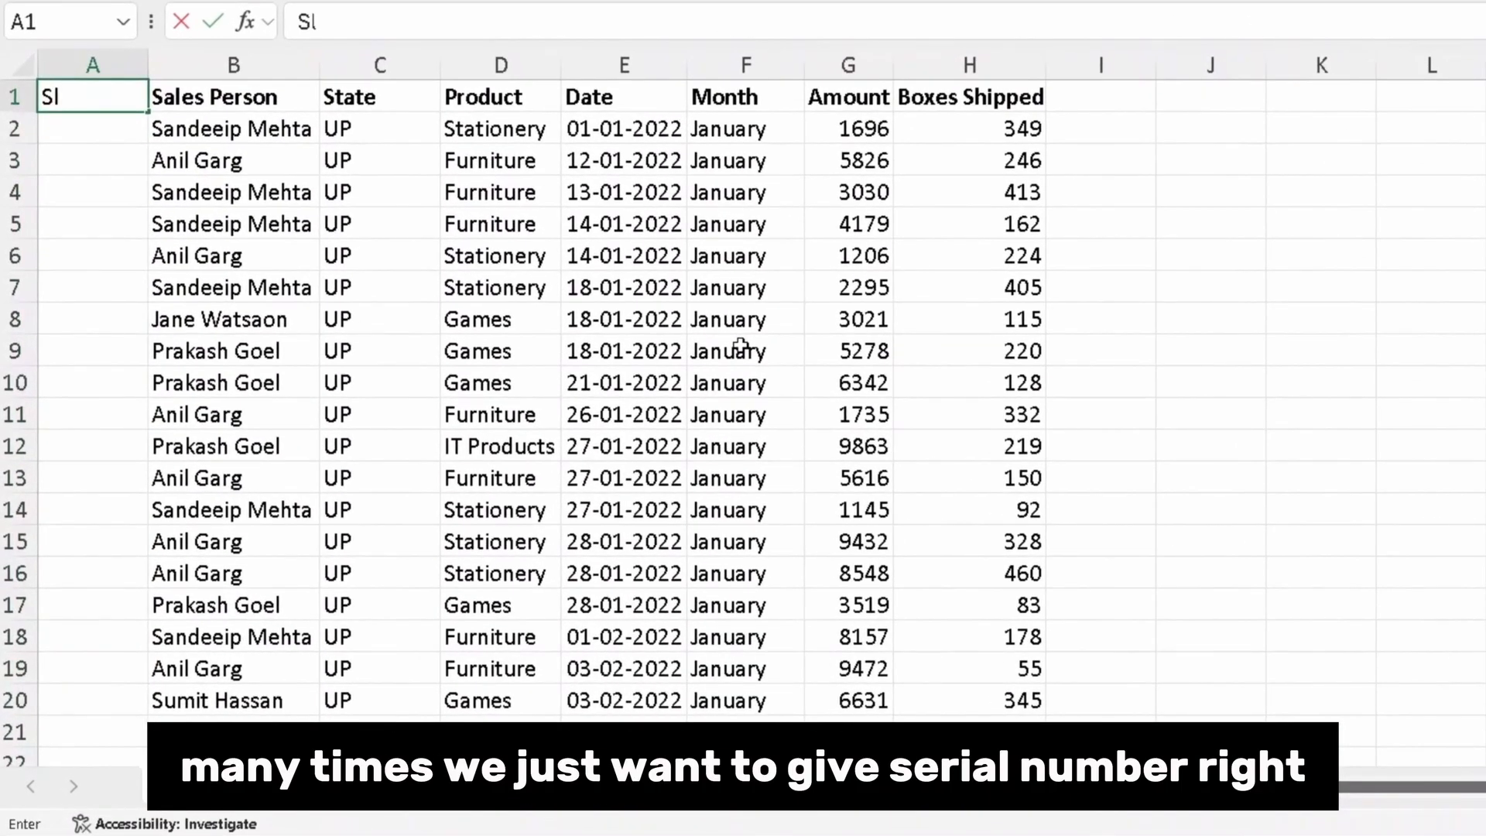
text( No)
key(Return)
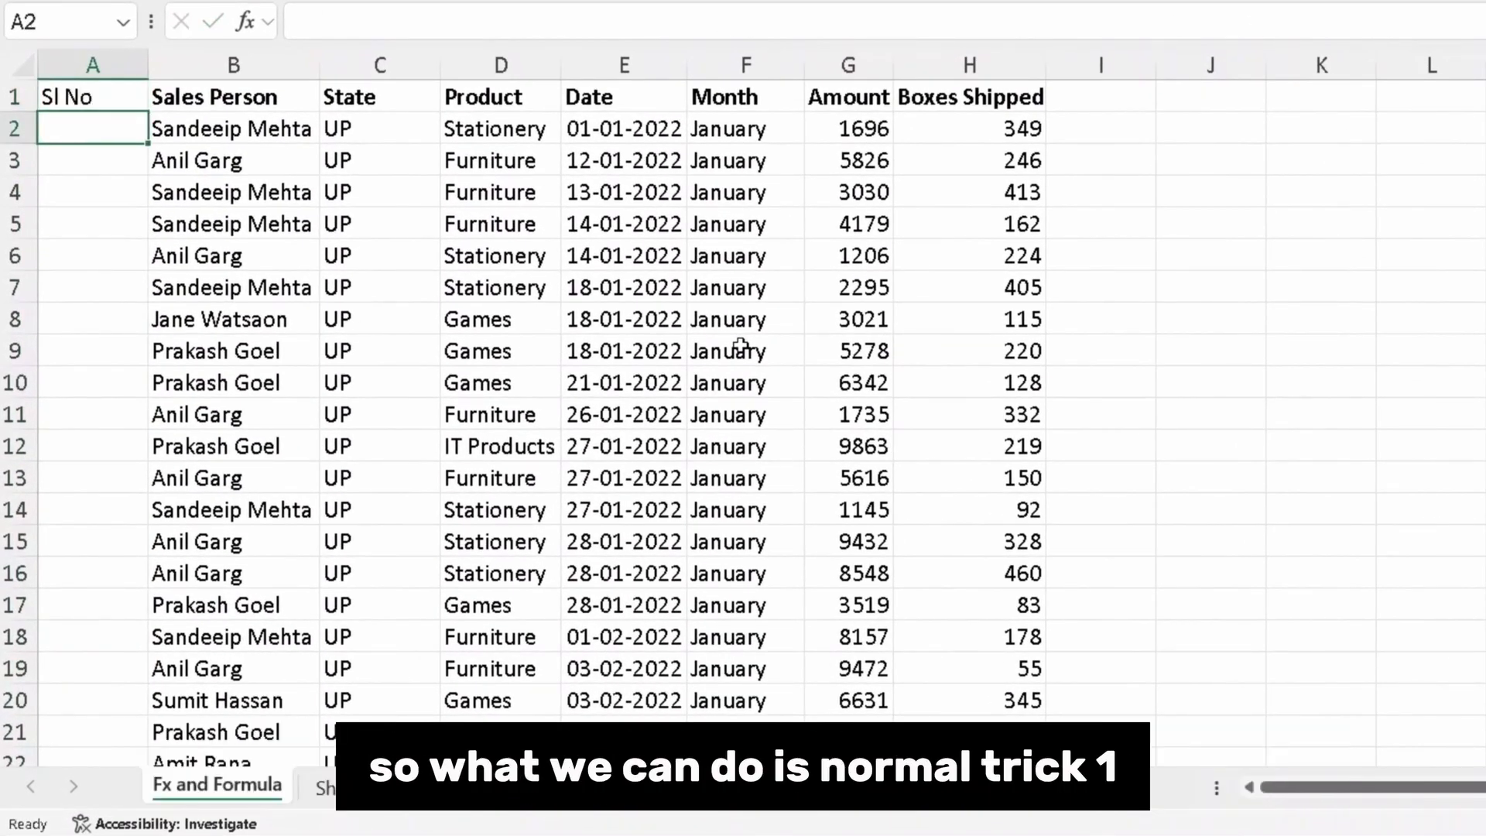
Enter the serial numbers 1, 2 and 3 in A2, A3 and A4.
text(1)
key(Return)
text(2)
key(Return)
text(3)
key(Return)
Clear the serial numbers 2 and 3 from A3:A4.
key(Up)
key(Up)
key(shift+Down)
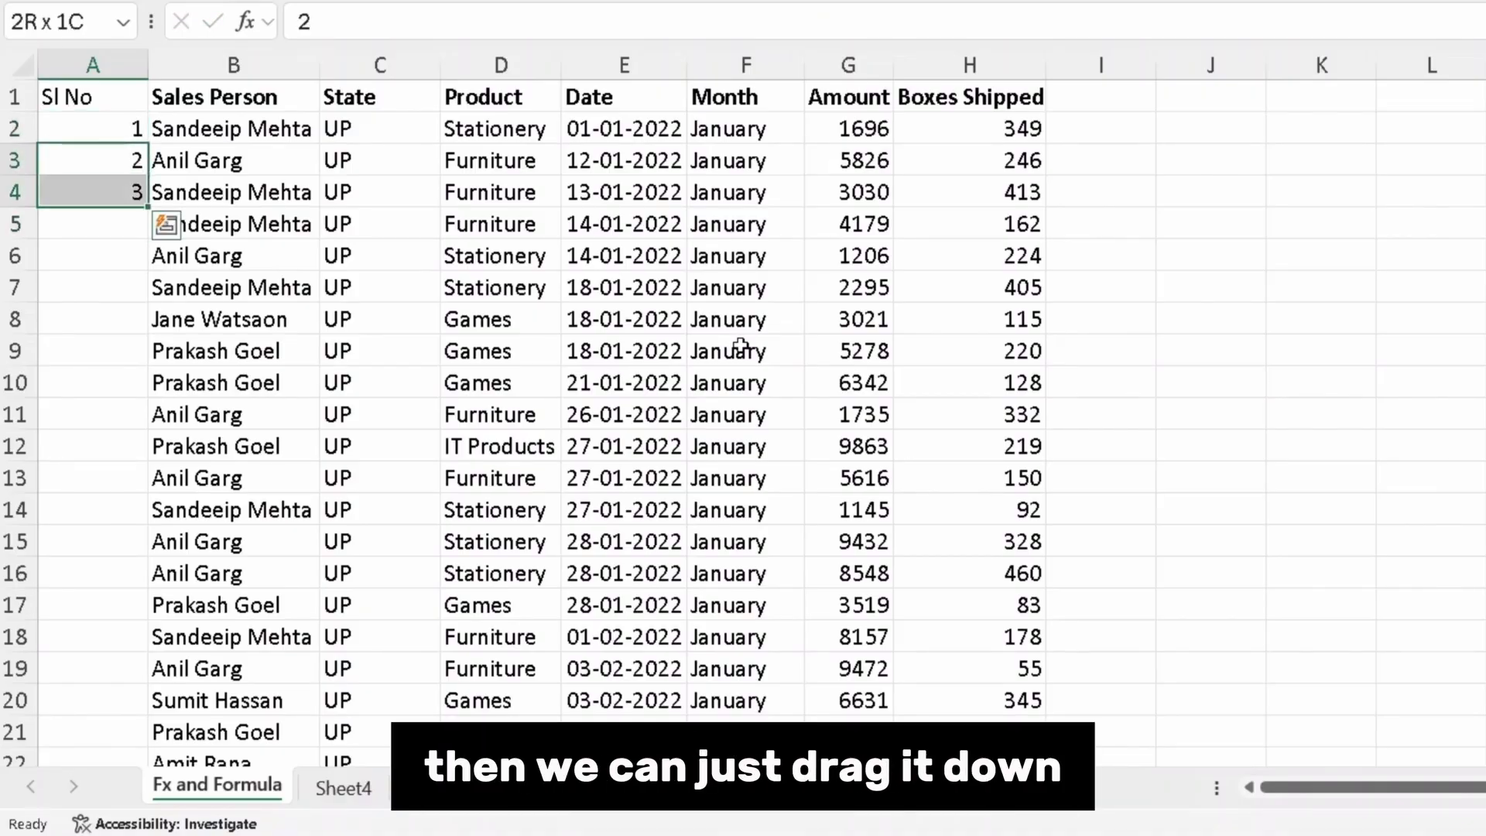
key(Delete)
Try to fill the serial number from A2 down the Sl No column, and undo the fill.
click(131, 132)
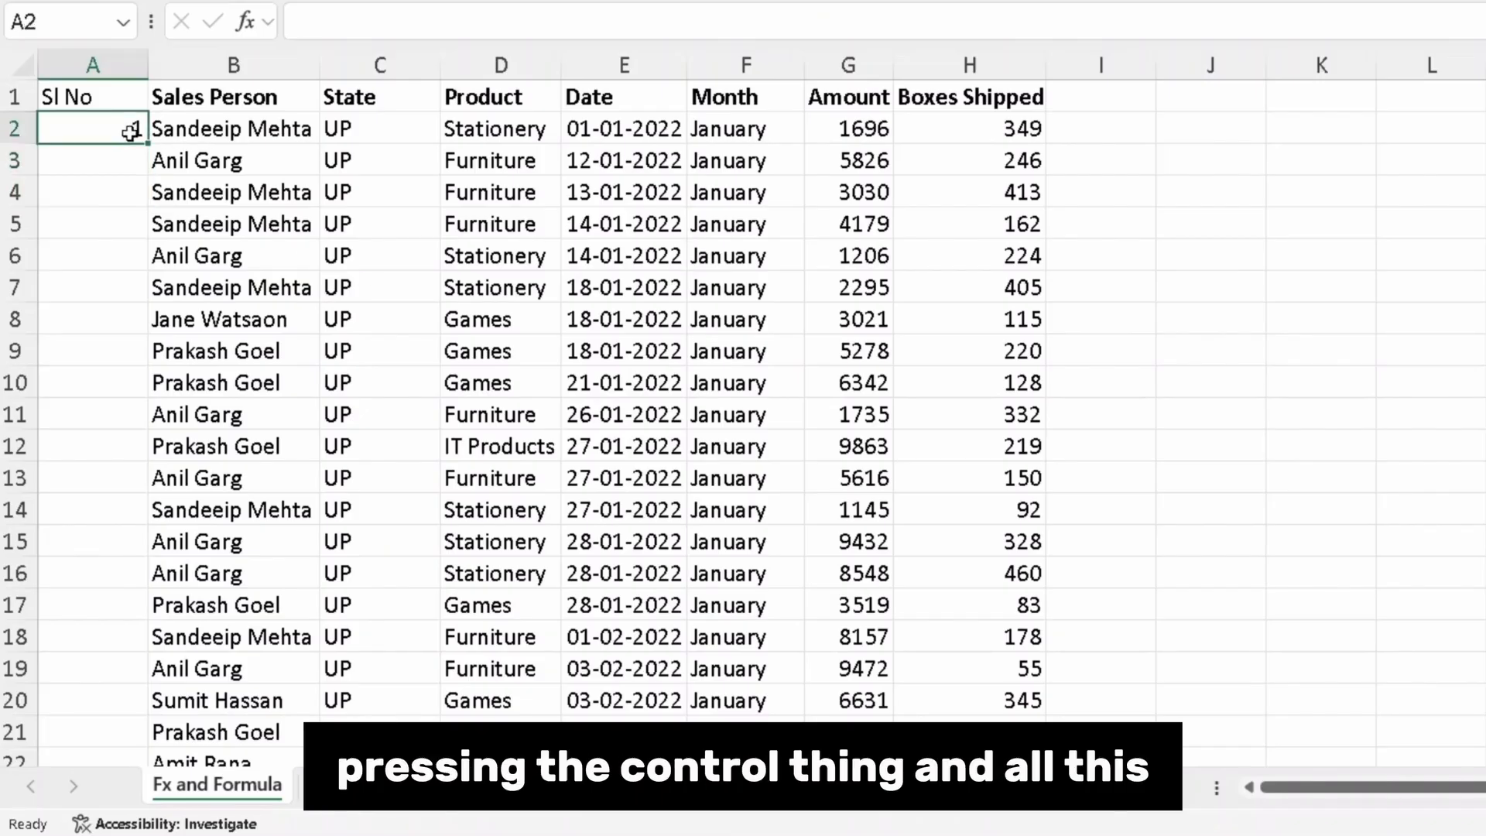
double_click(146, 144)
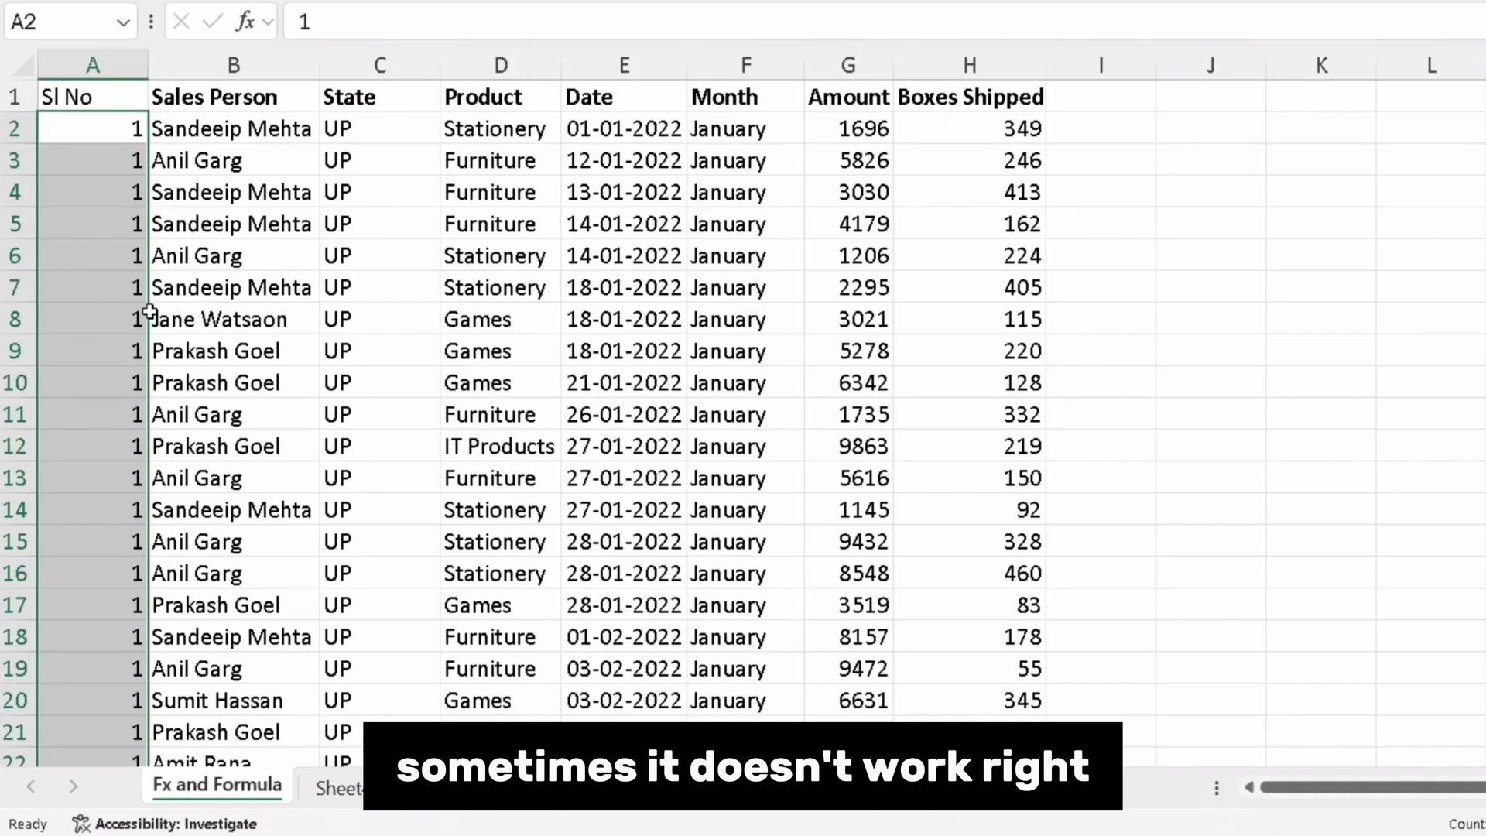
key(ctrl+z)
Find the last data row of the Sales Person column and return to the Sl No heading.
key(Right)
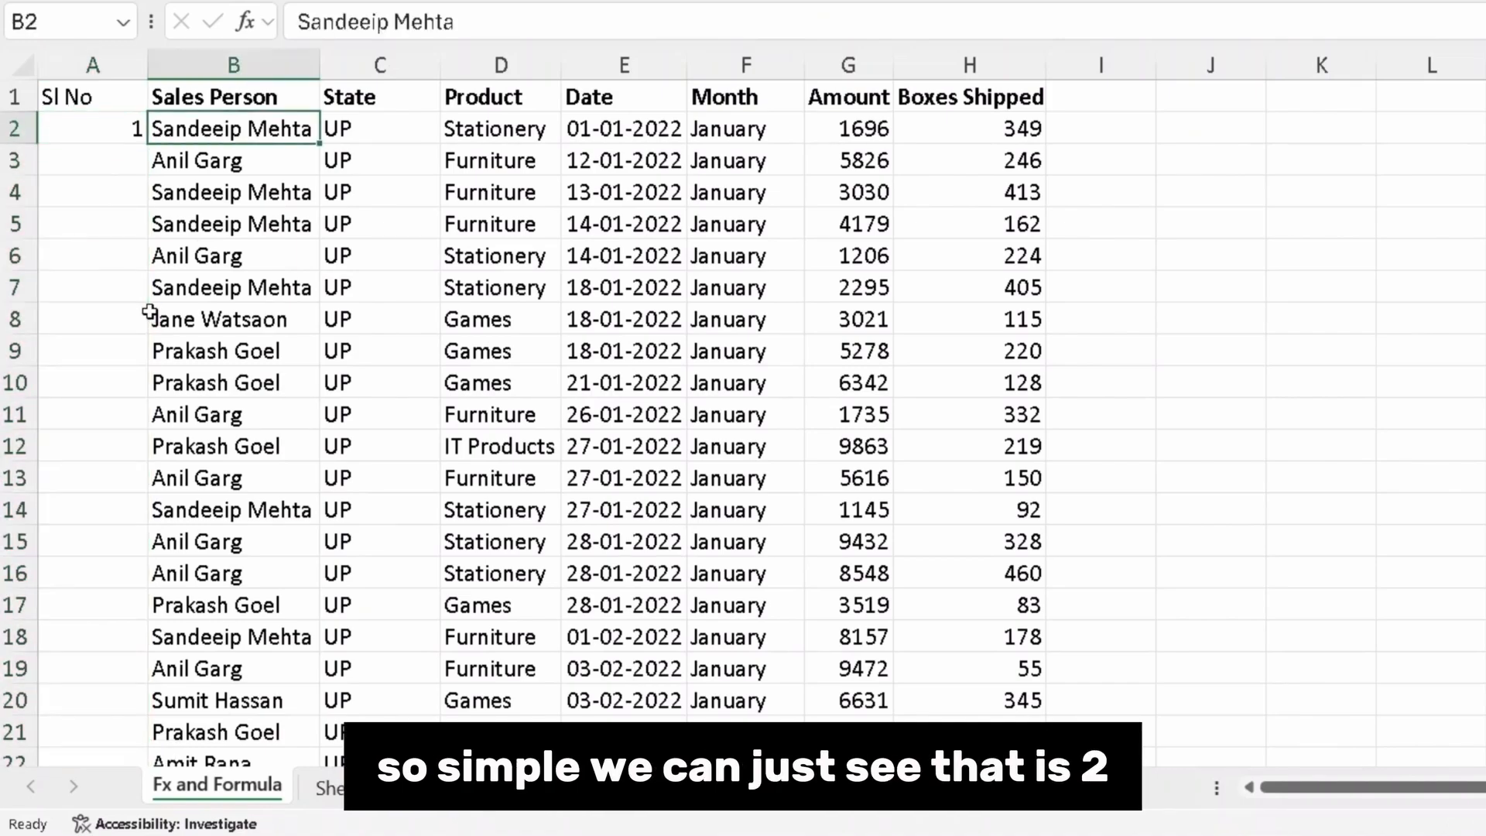
key(ctrl+Down)
key(Left)
key(Right)
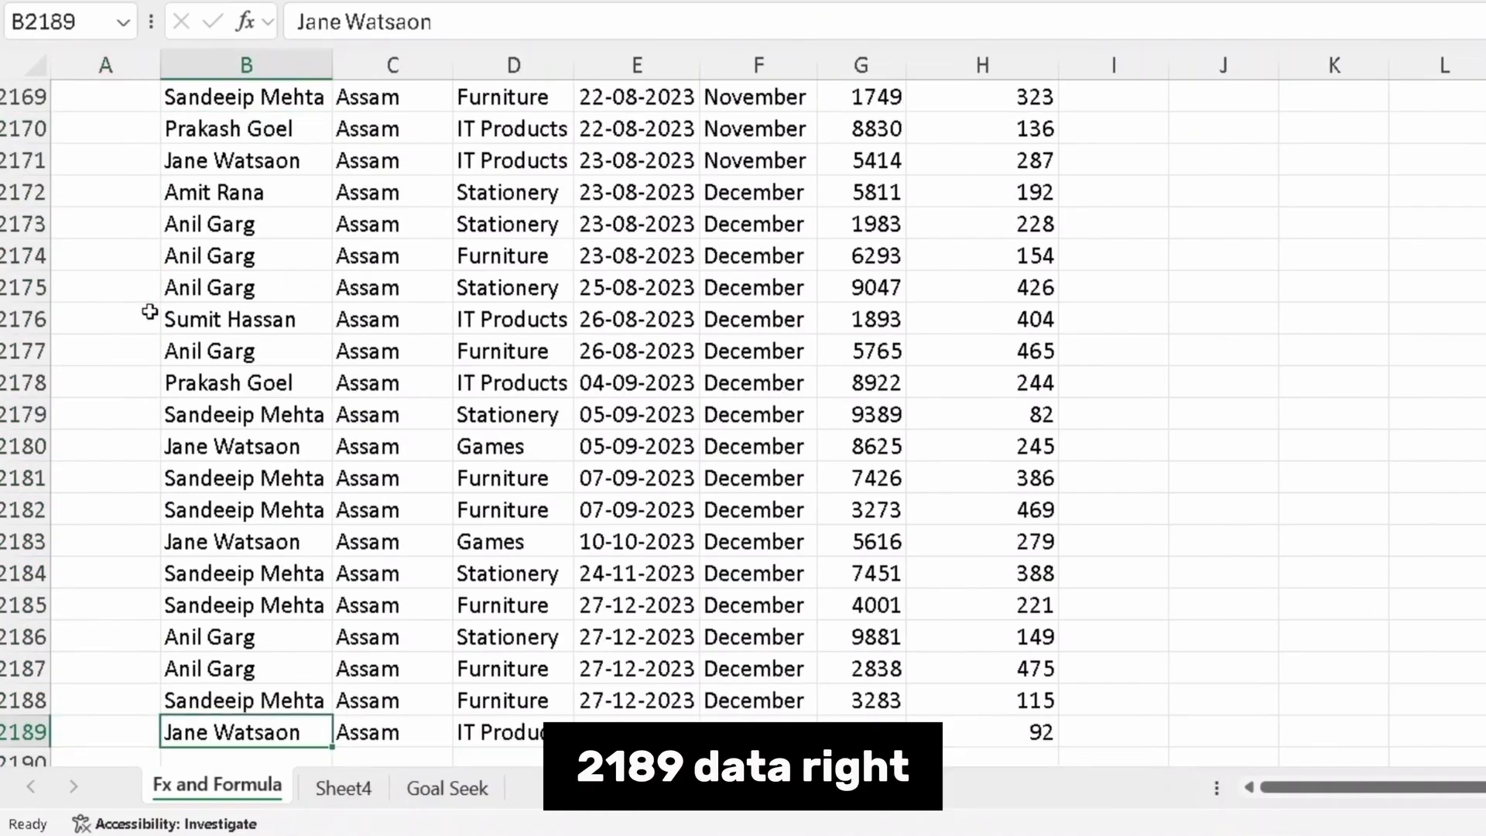
key(ctrl+Up)
key(Left)
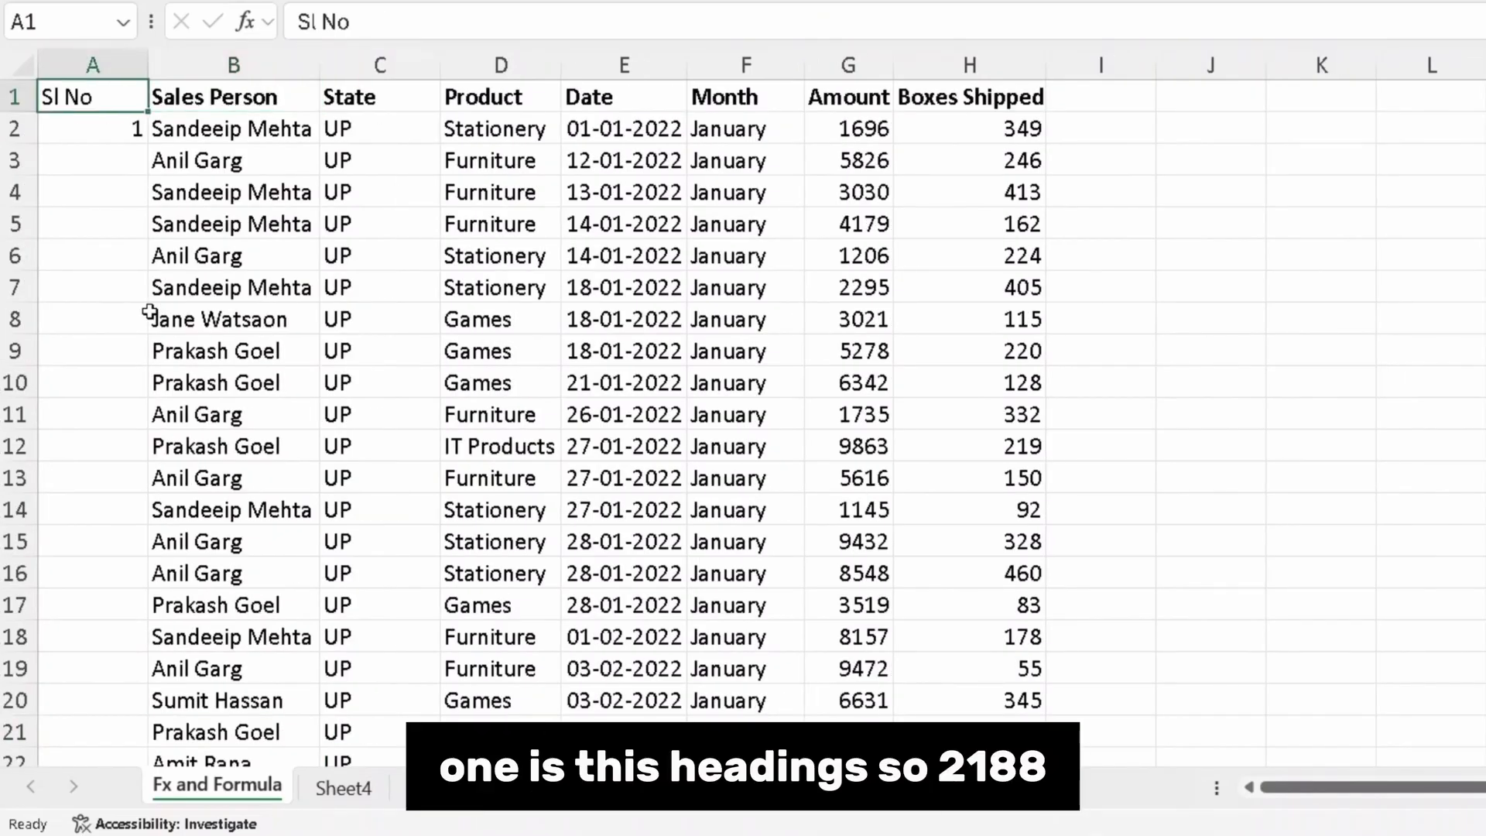
Enter =SEQUENCE(2188) in A2 to number all the data rows.
key(Down)
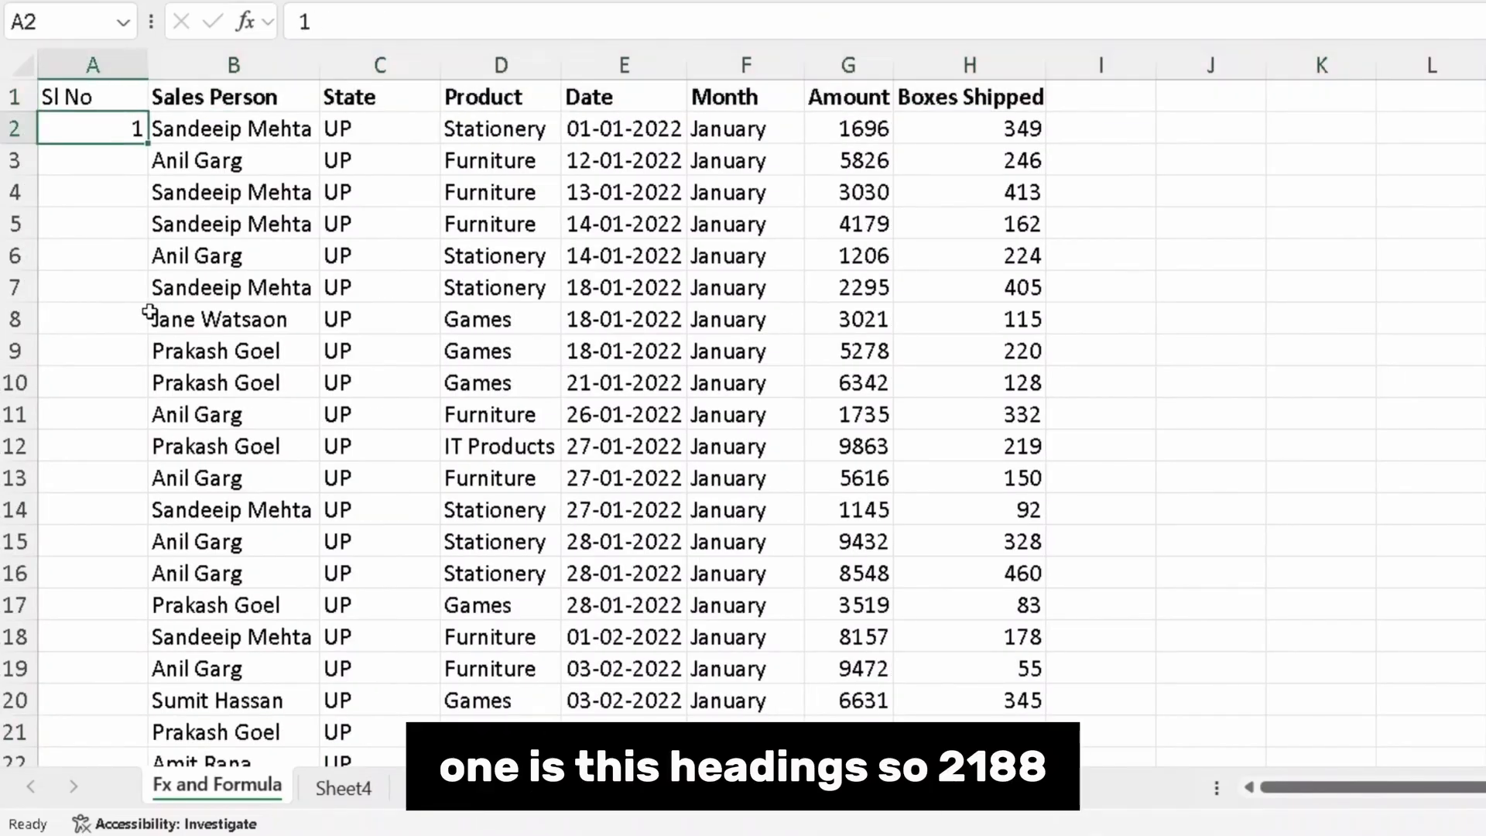
text(=s)
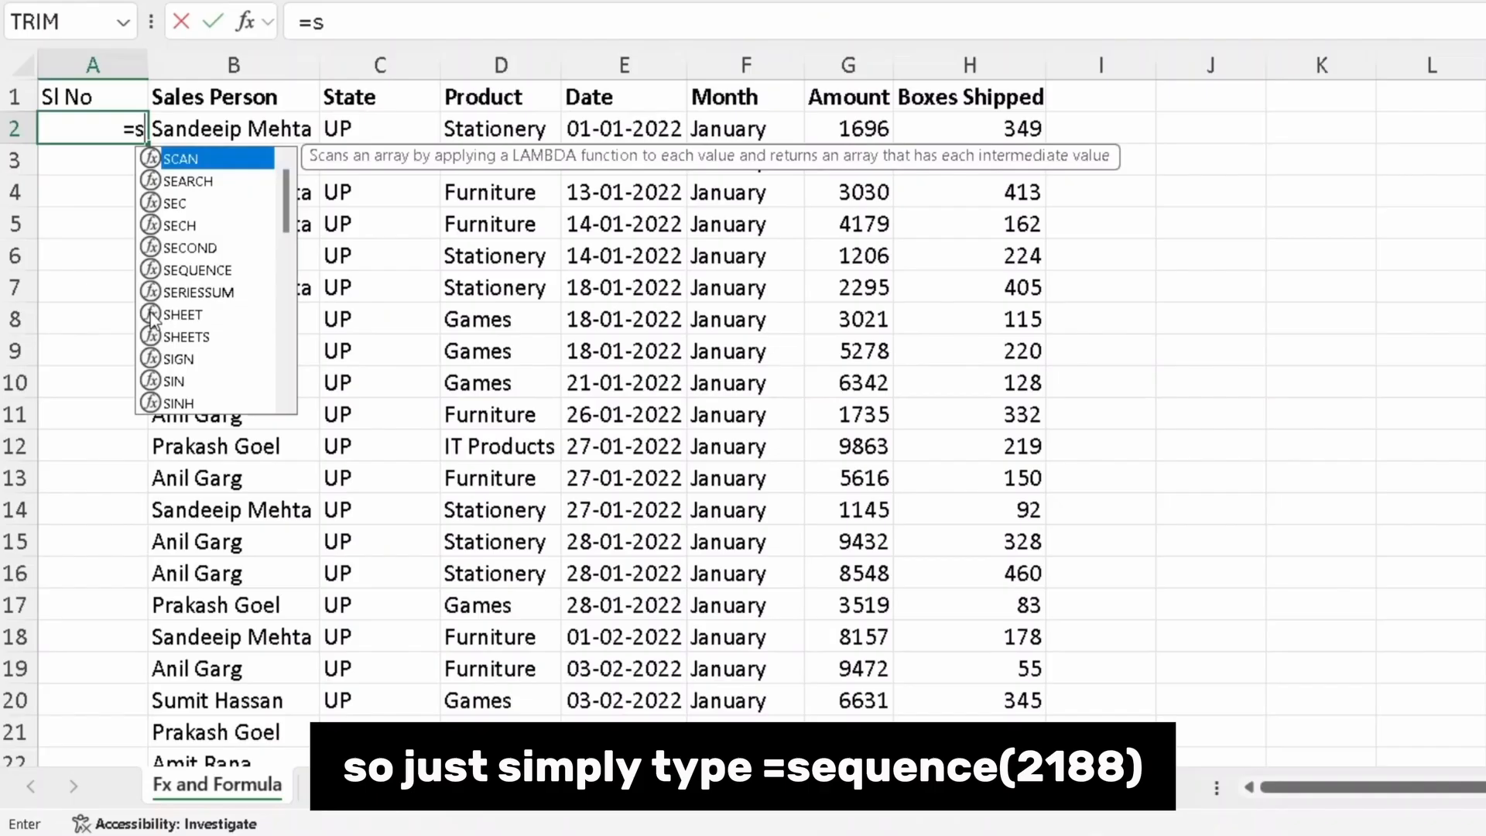
text(eq)
key(Tab)
text(2188)
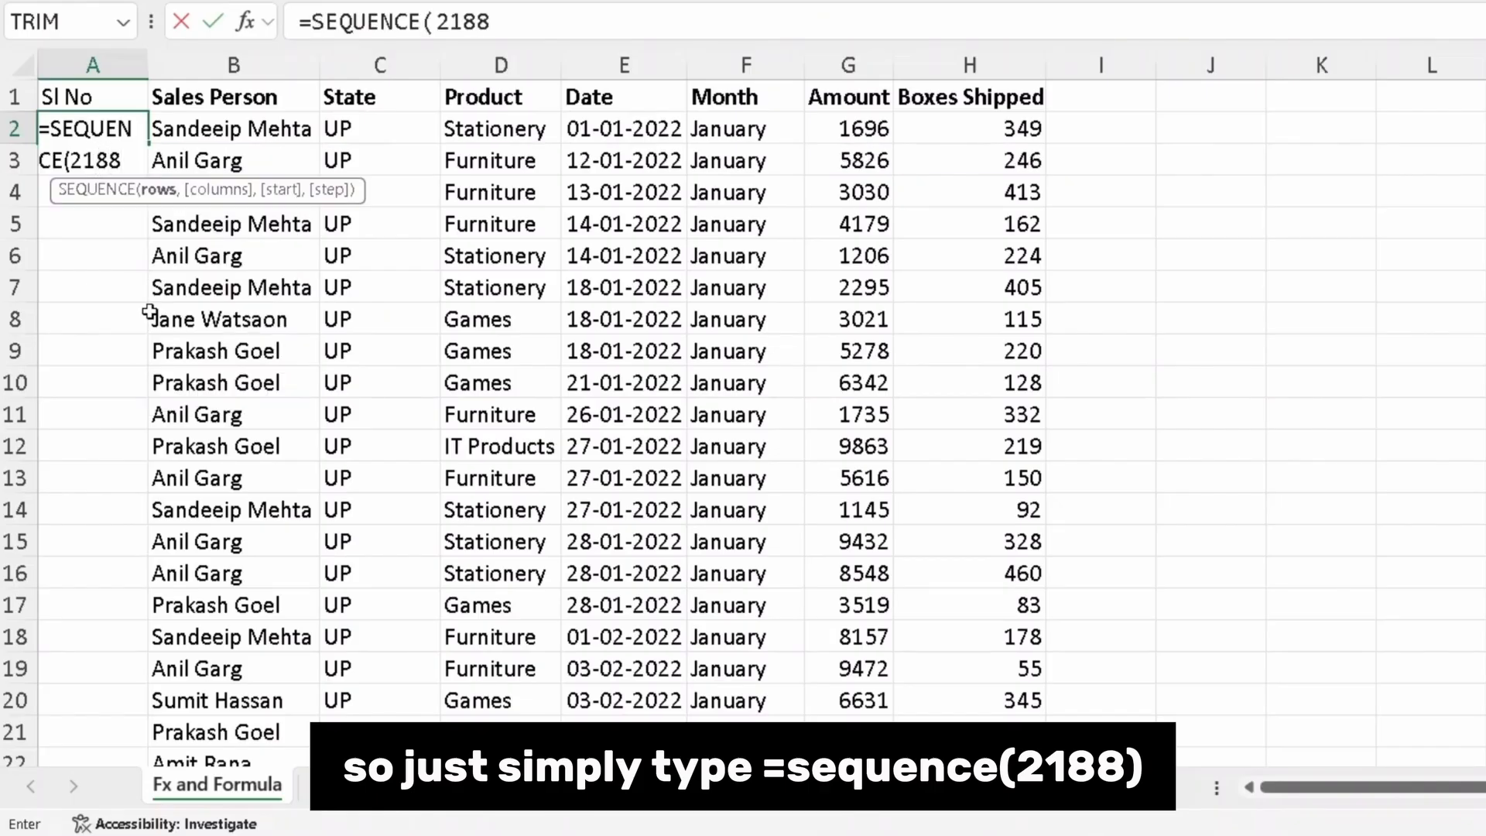
key(Return)
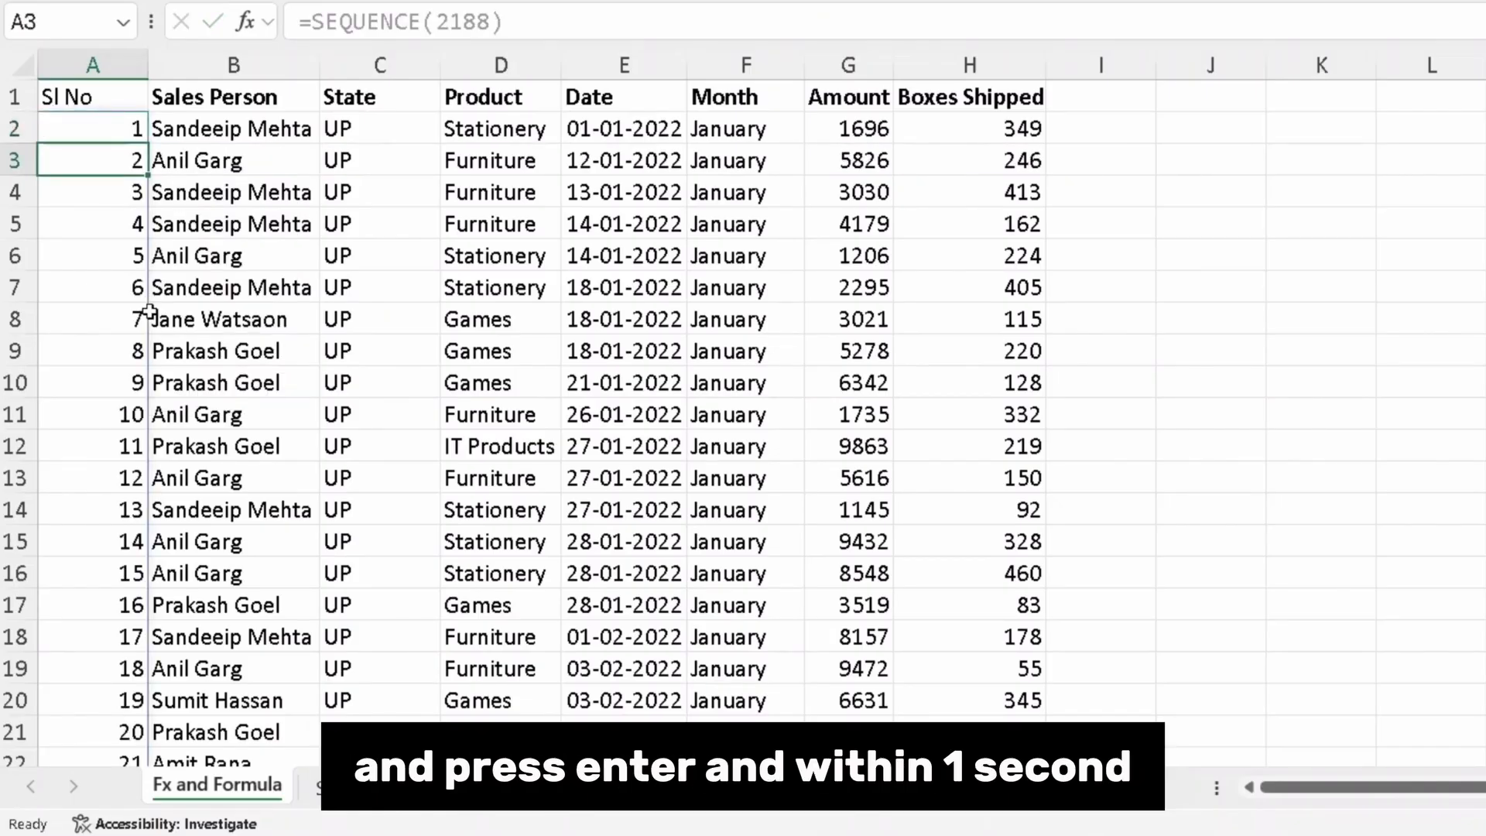
Check the serial numbers at the end of the Sl No column and return to its start.
key(ctrl+Down)
key(Down)
key(Up)
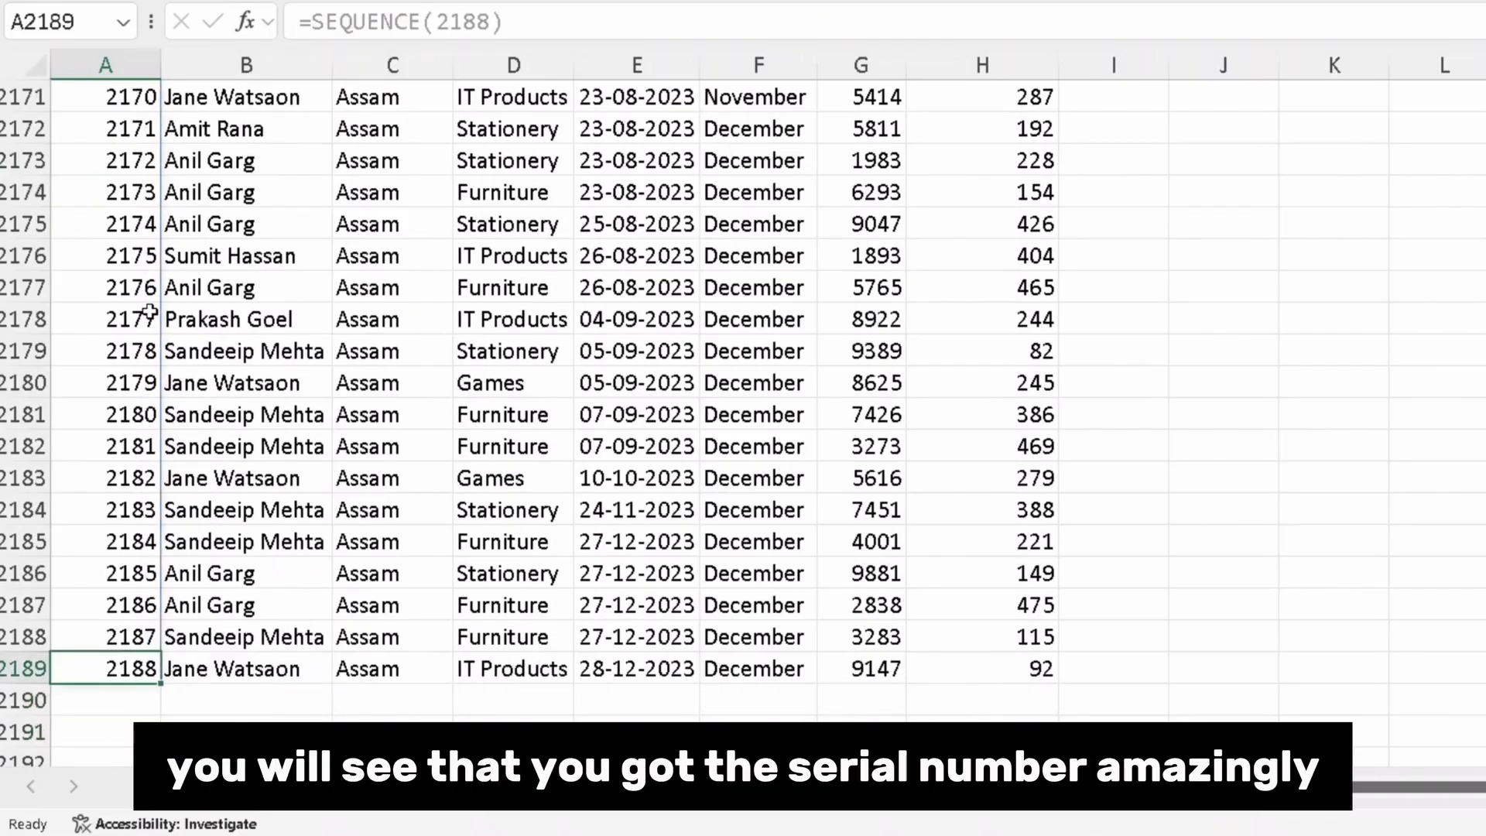
key(ctrl+Up)
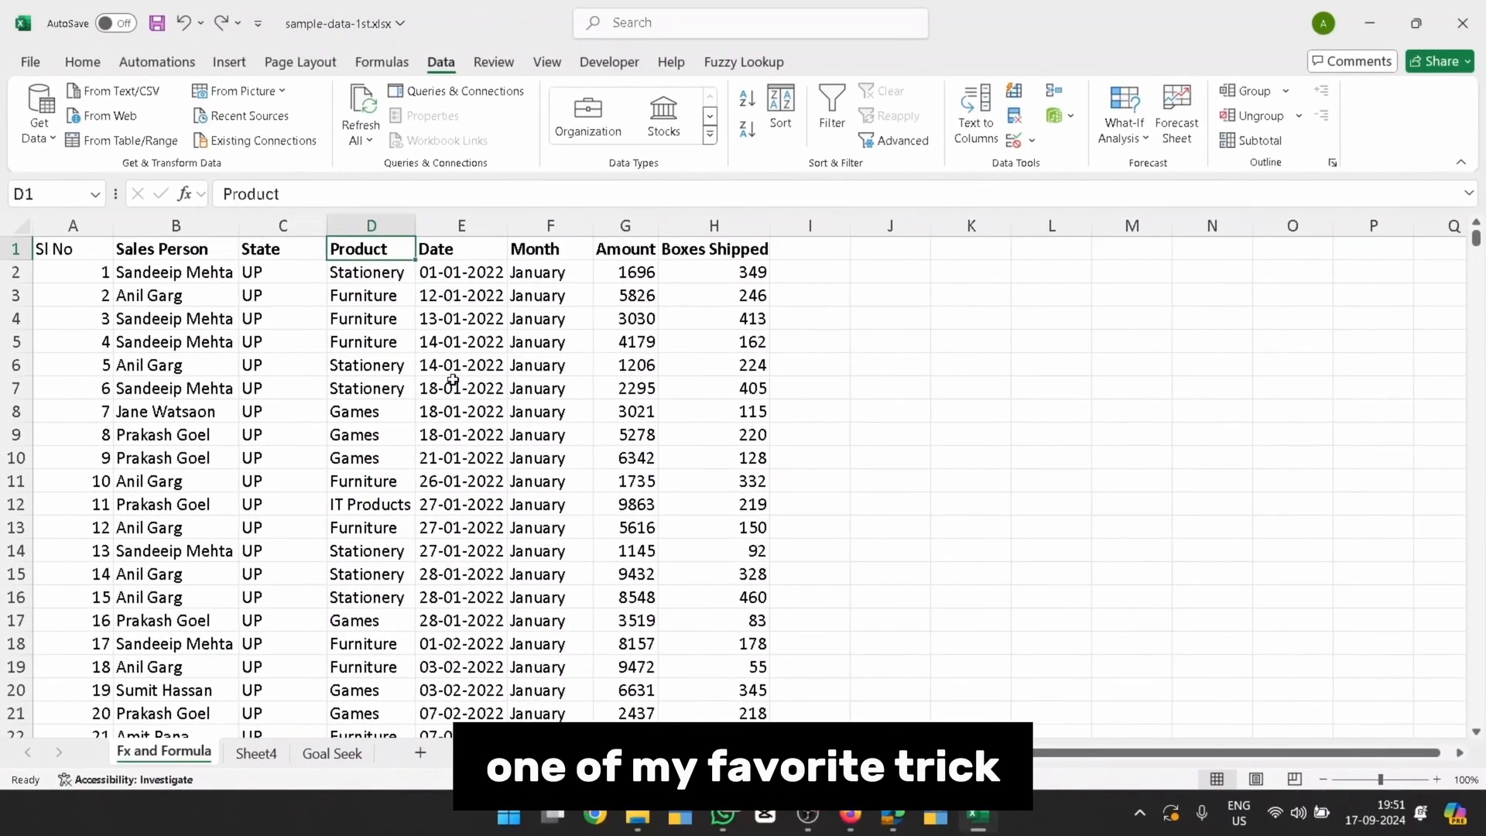
Open the Goal Seek sheet and examine the Initial Investment label and its value in E3.
key(ctrl+Page_Down)
key(ctrl+Page_Down)
key(Up)
key(Up)
key(Right)
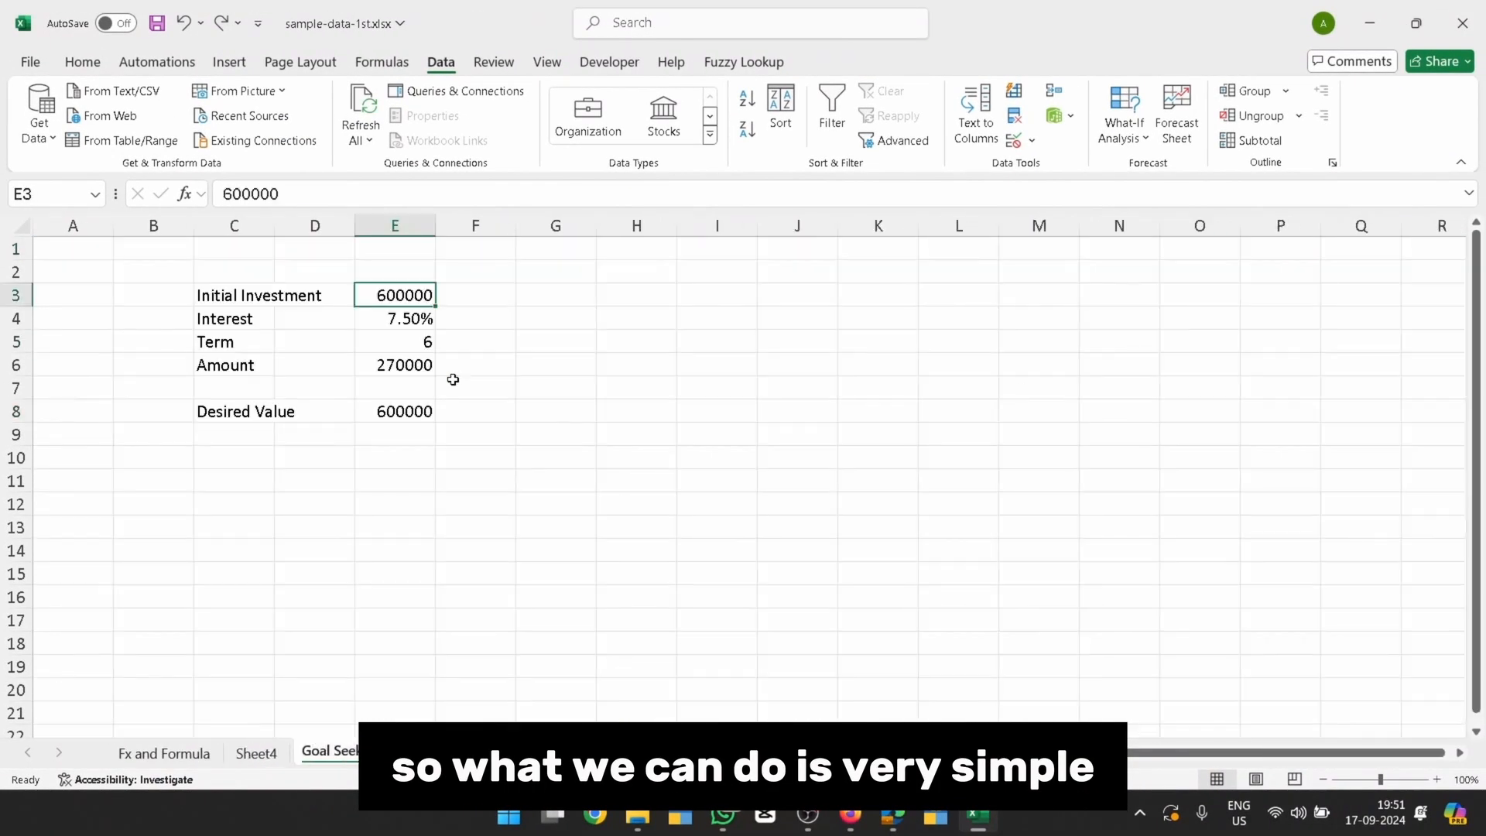
key(Left)
key(Left)
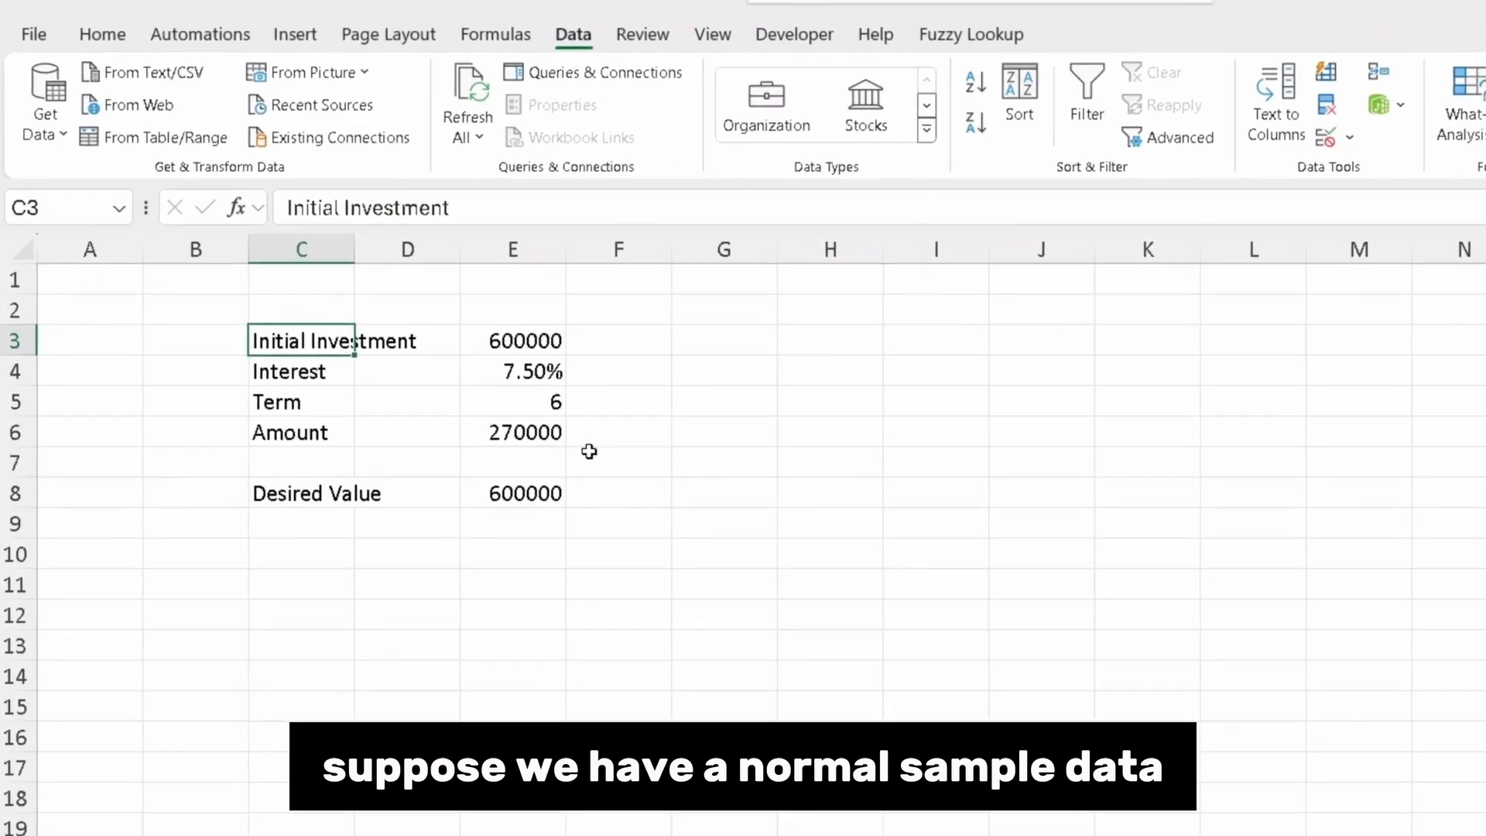
key(Right)
key(Right)
key(Left)
key(Left)
key(Right)
key(Right)
key(F2)
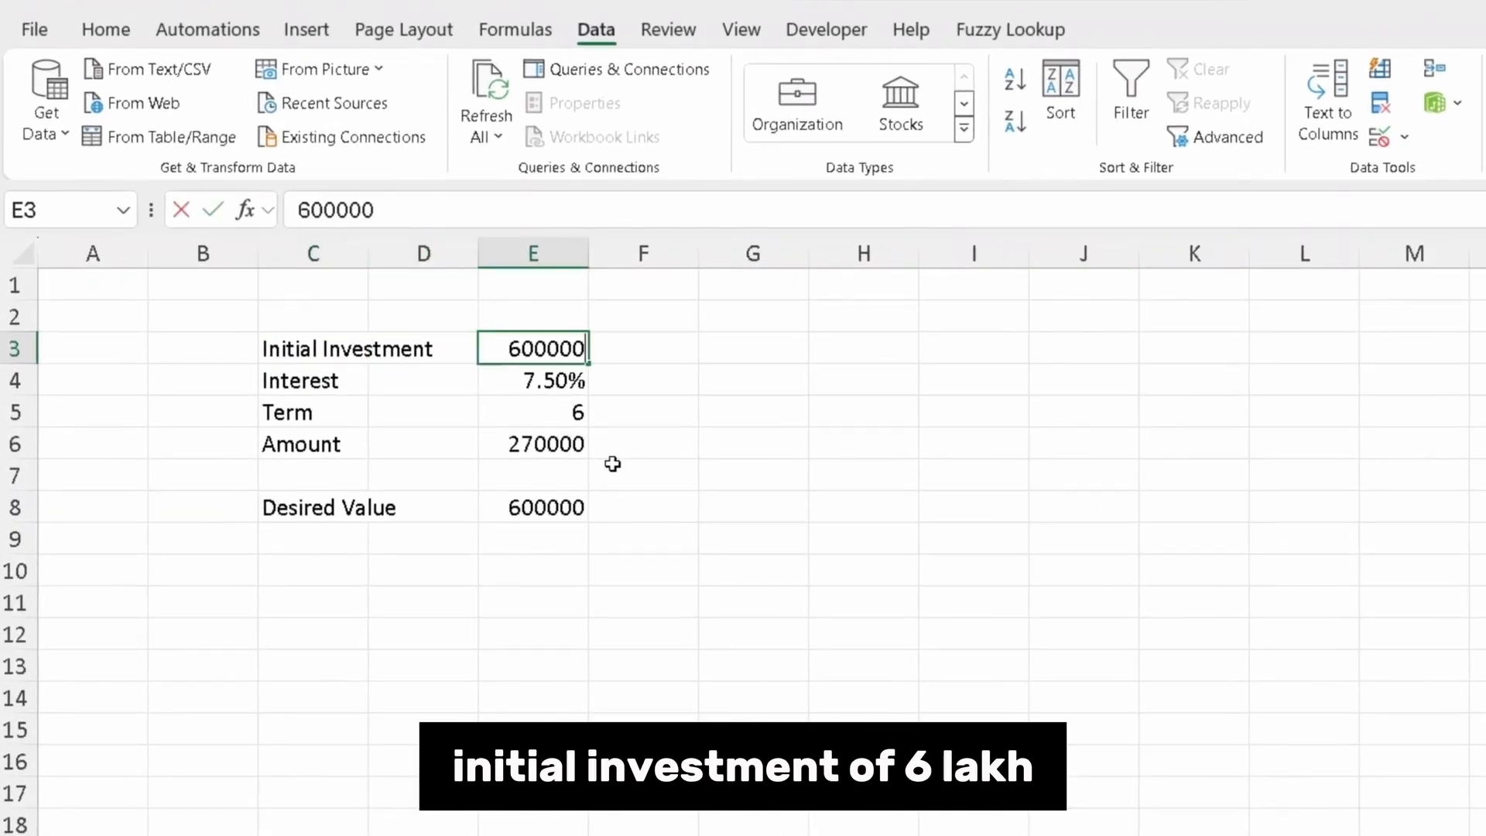
key(Return)
Examine the Interest and Term labels with their values in E4 and E5.
key(Left)
key(Left)
key(Right)
key(Right)
key(F2)
key(Return)
key(Left)
key(Left)
key(Right)
key(Right)
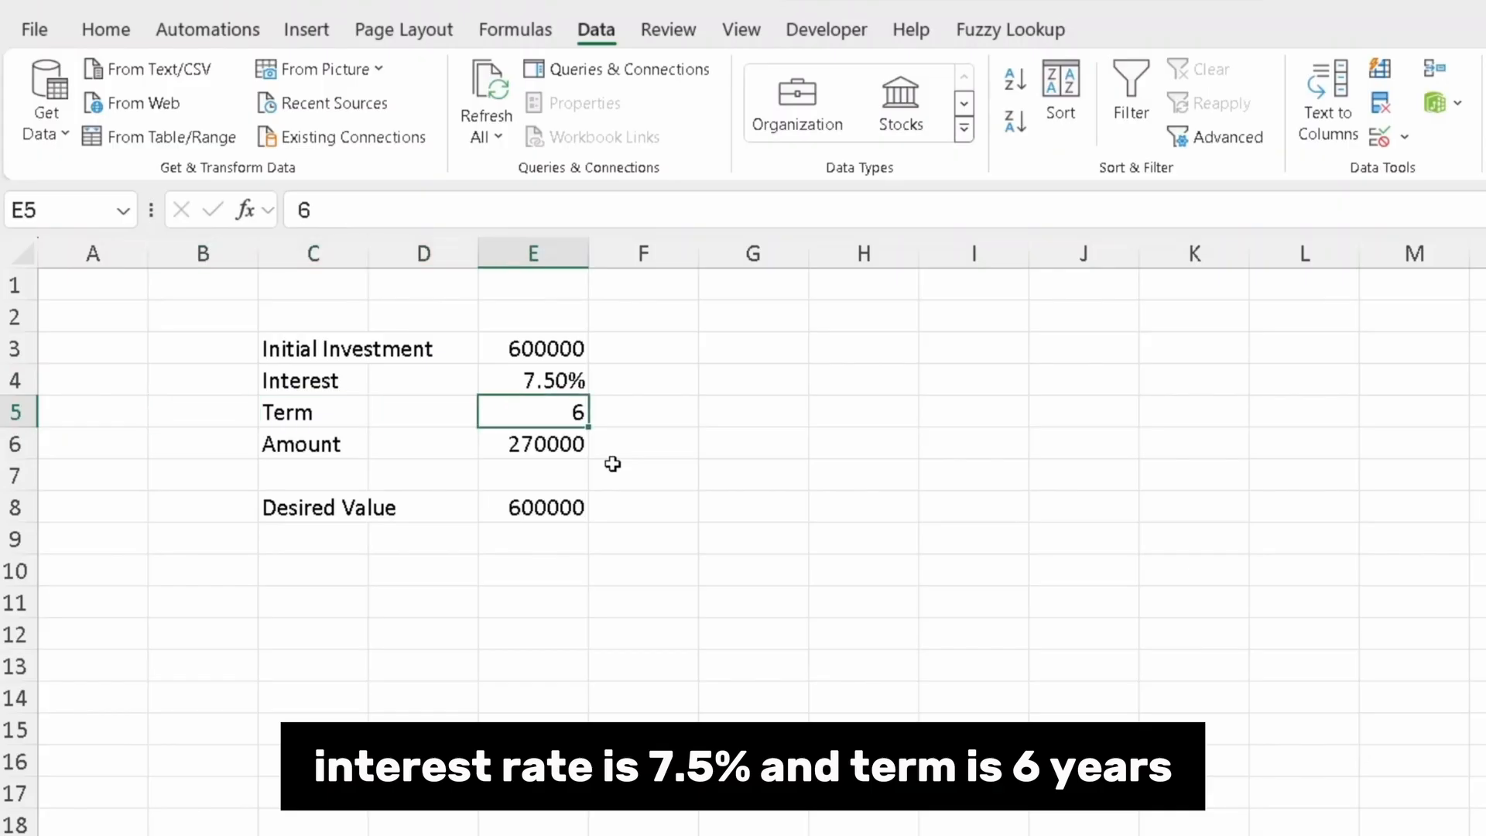
Examine the Amount formula in E6 and close it without changes.
key(Down)
key(Left)
key(Left)
key(Right)
key(Right)
key(F2)
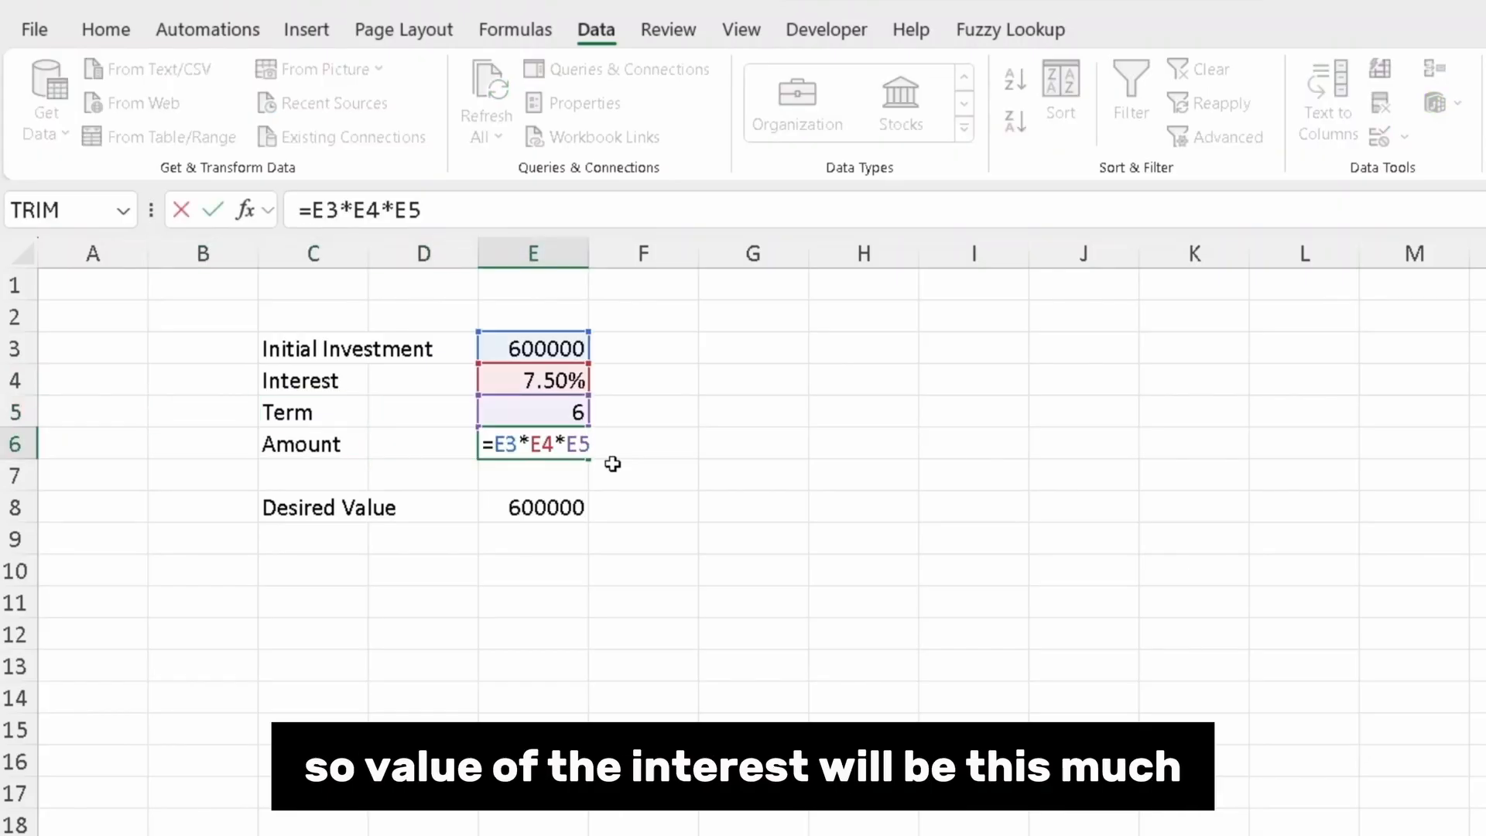
key(ctrl+Return)
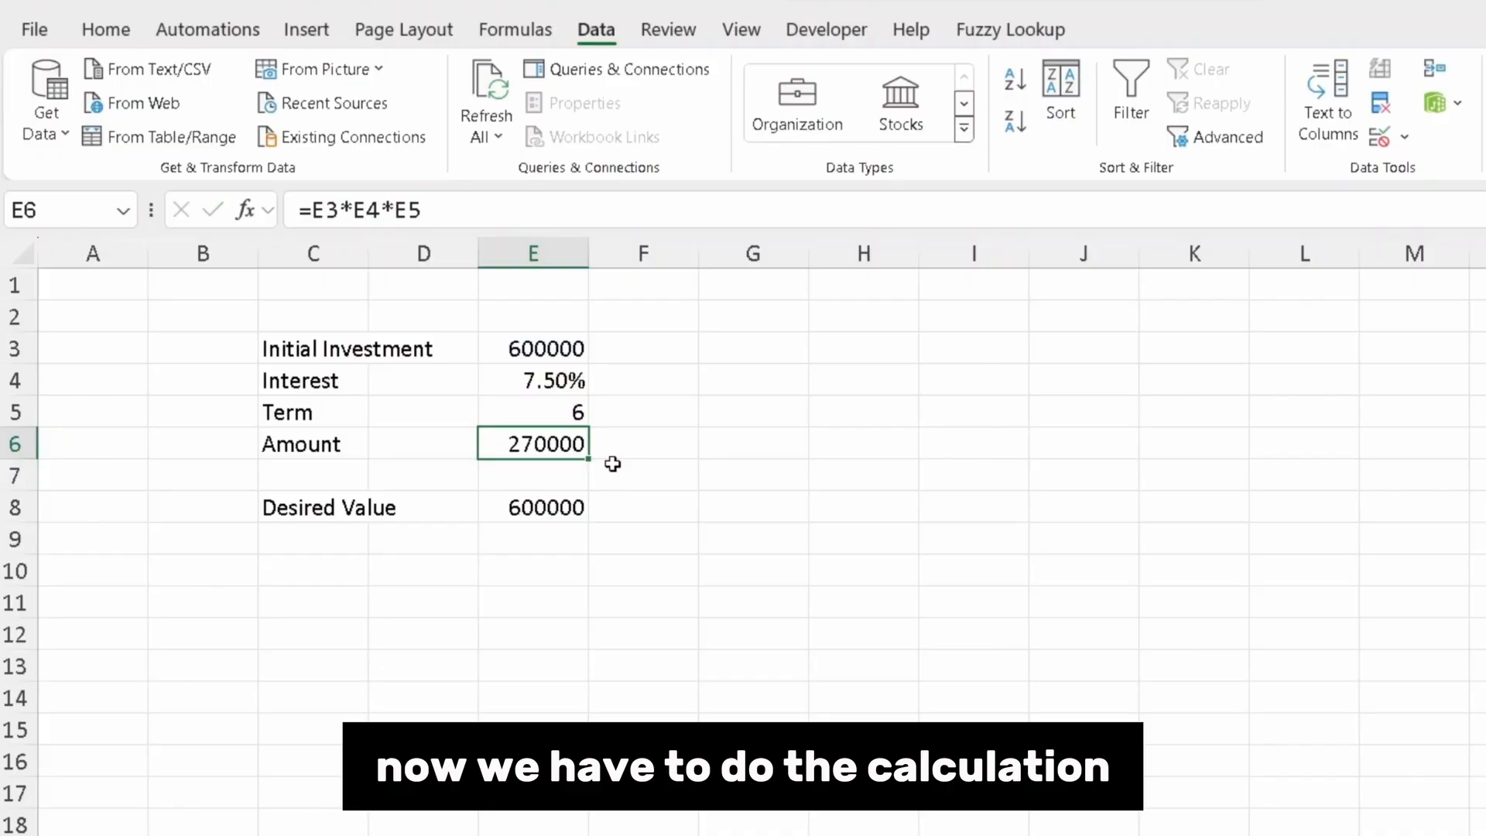
Set the Desired Value in E8 to 500000.
key(Down)
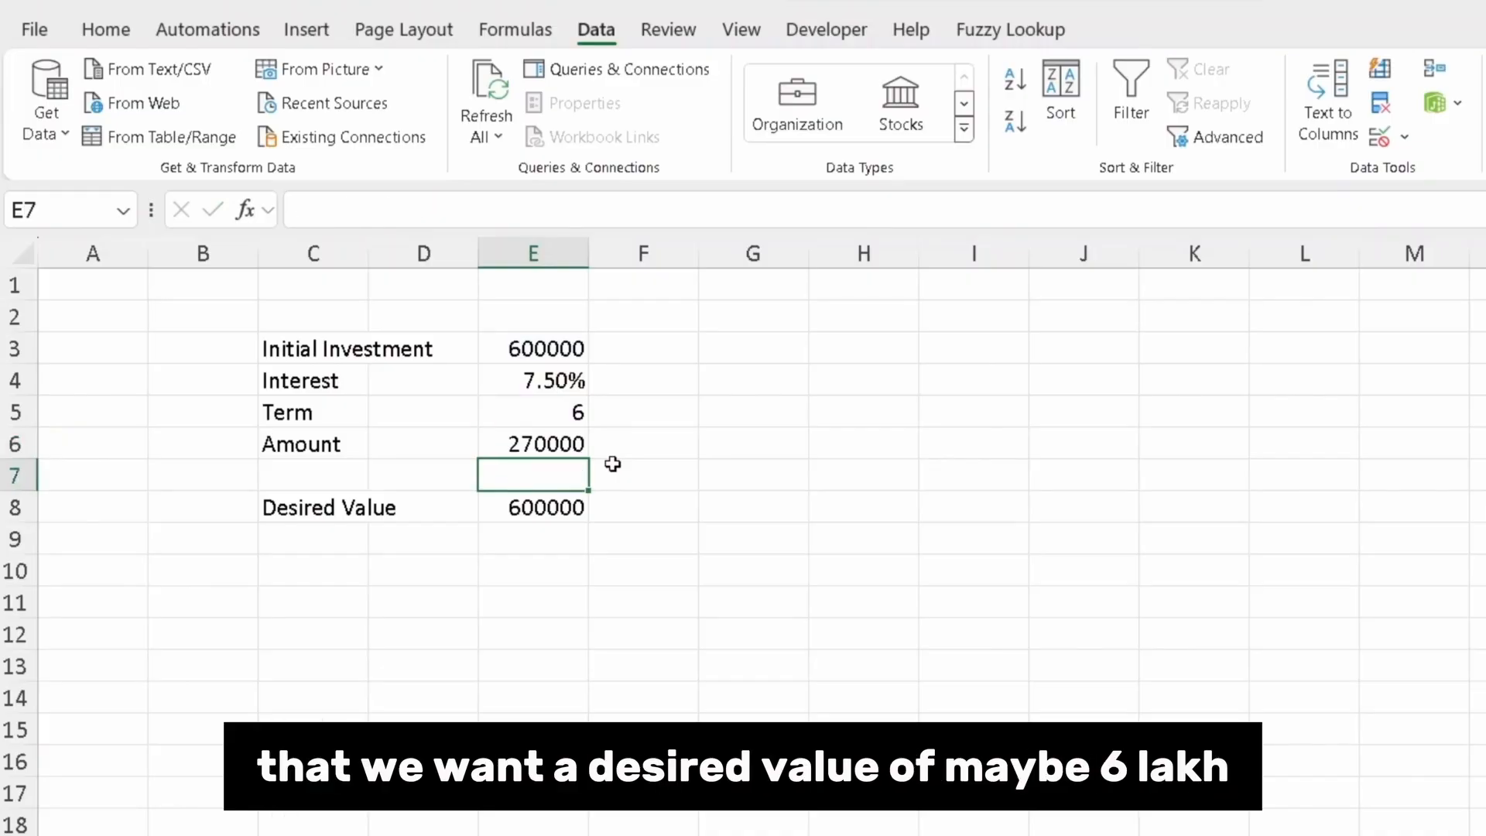
key(Down)
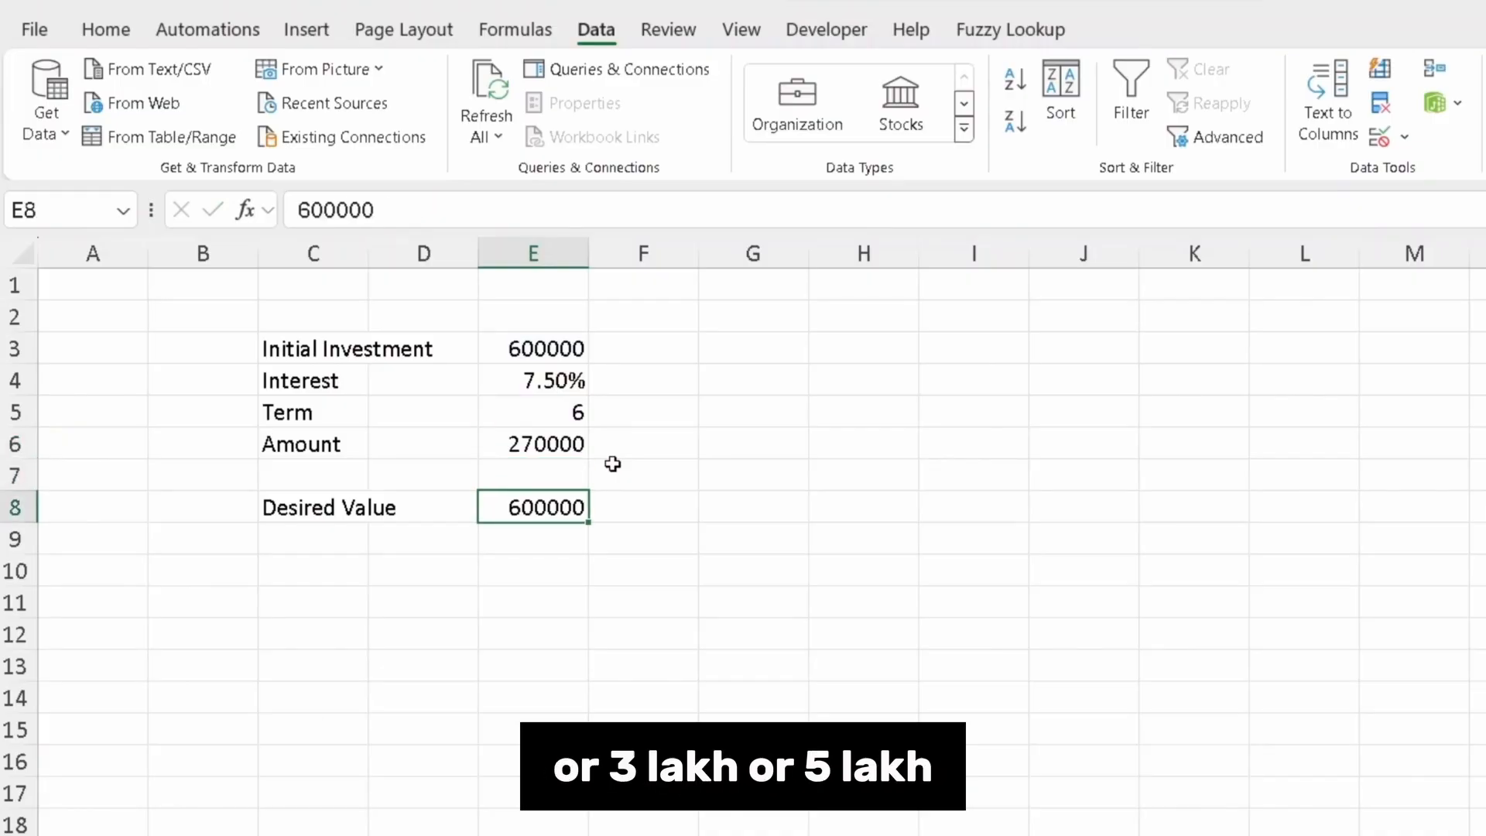
text(50000)
key(Escape)
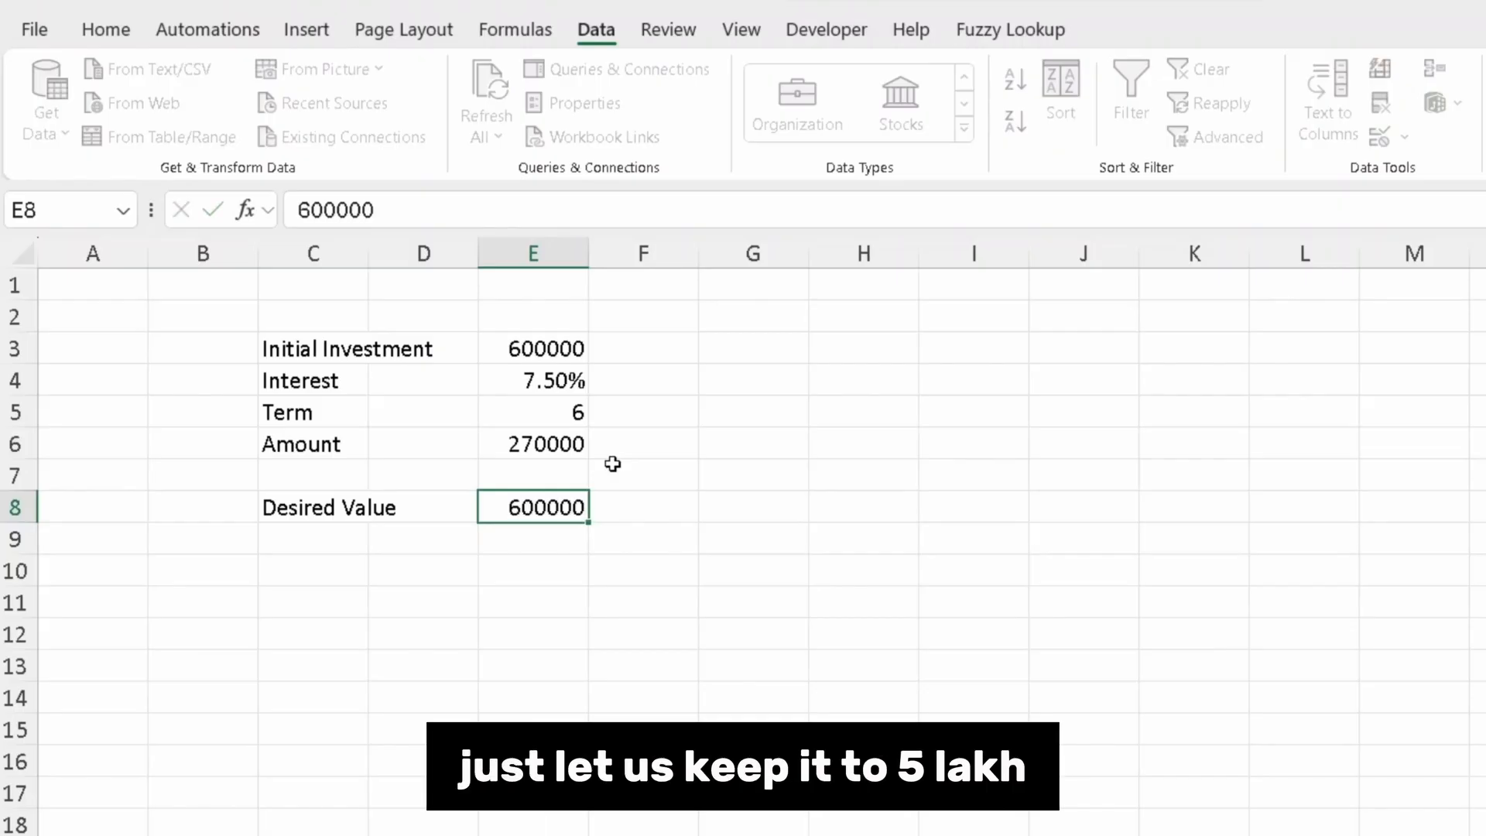
text(50000)
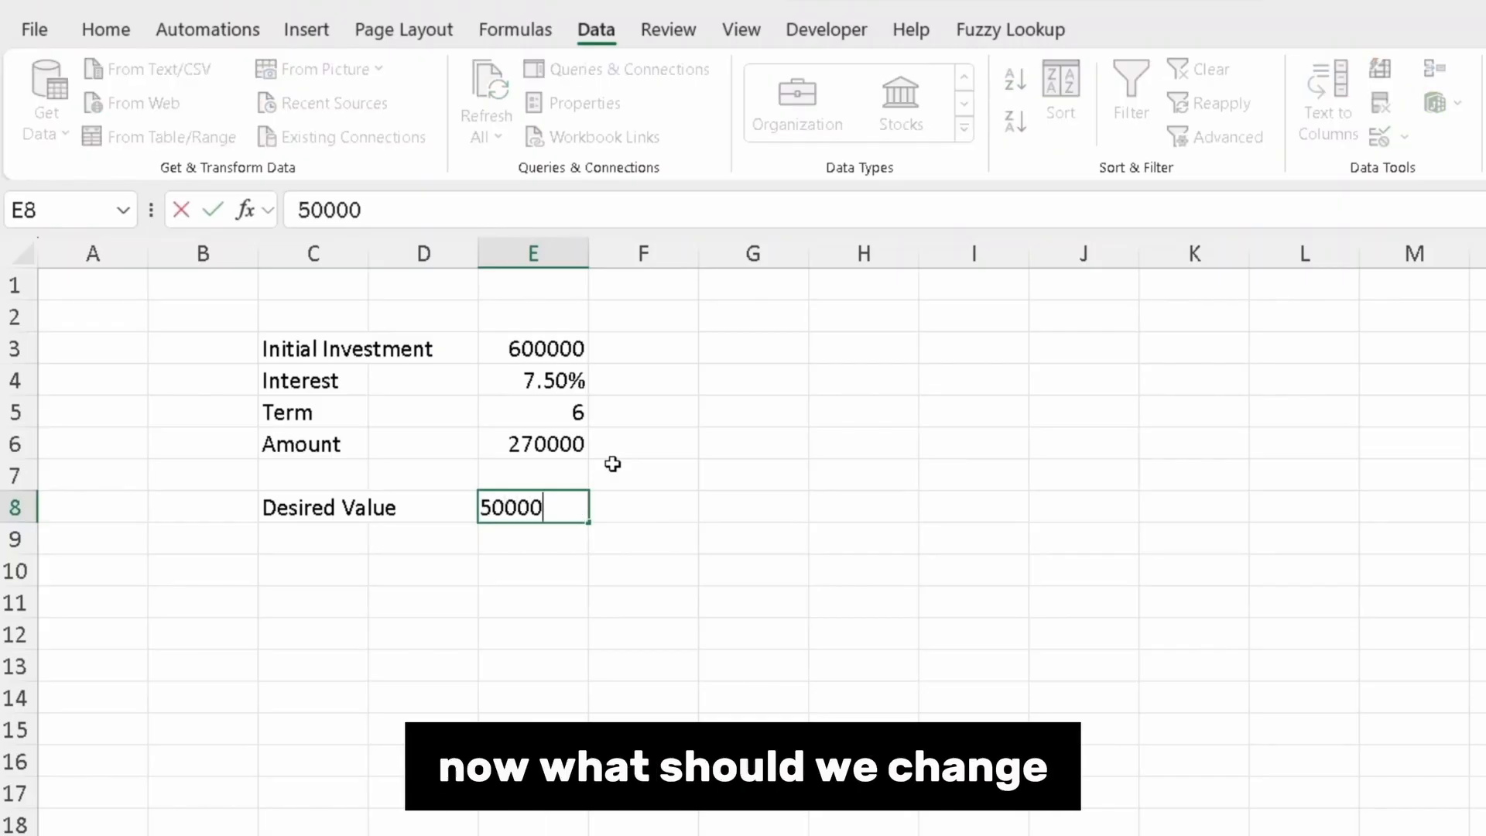
text(0)
key(Up)
Examine the Term cell E5, the Amount formula in E6 and the Desired Value in E8.
key(Up)
key(Up)
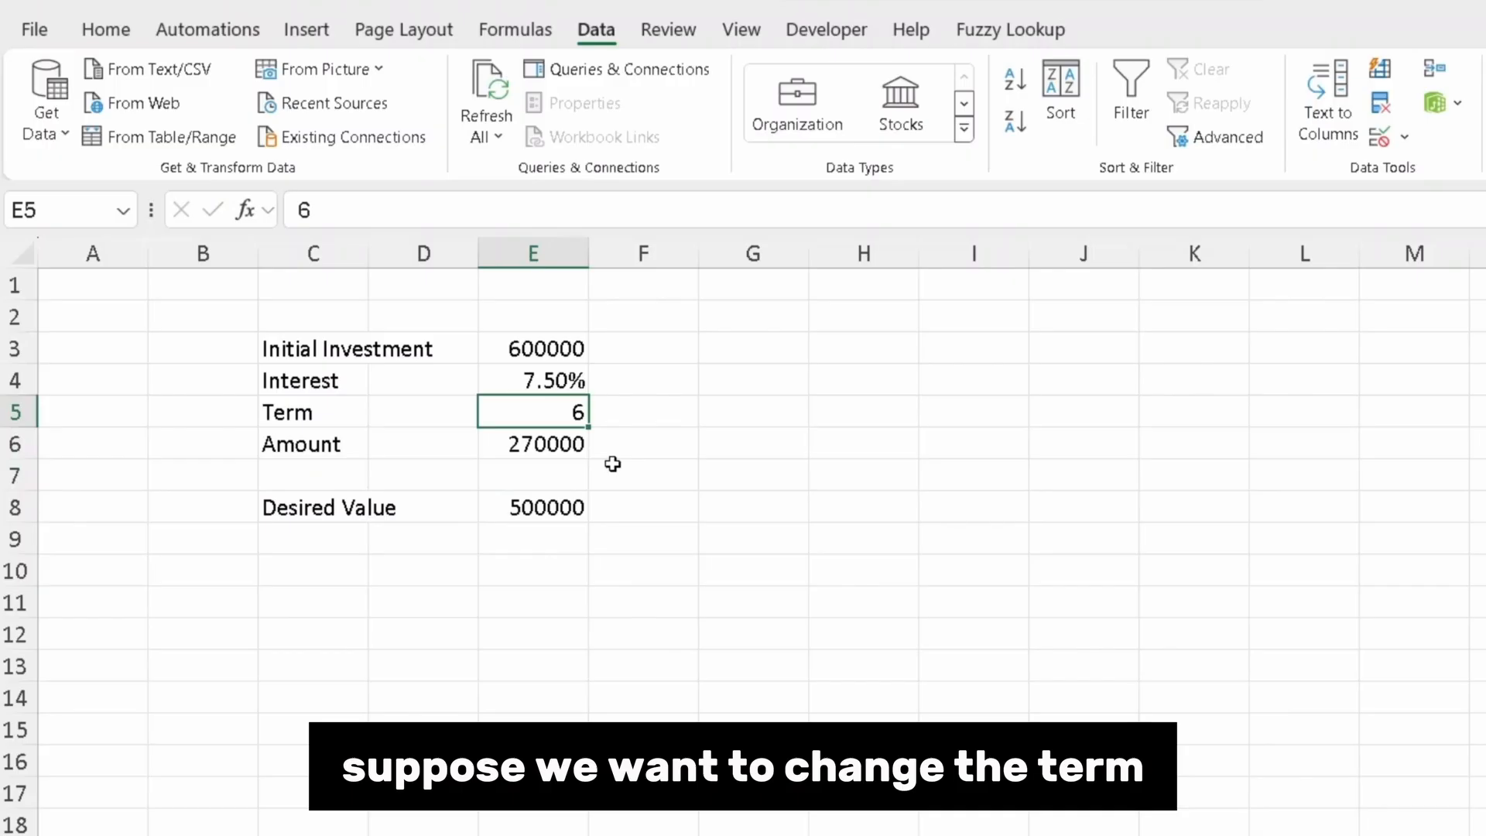
key(shift+Left)
key(shift+Left)
key(shift+Right)
key(shift+Right)
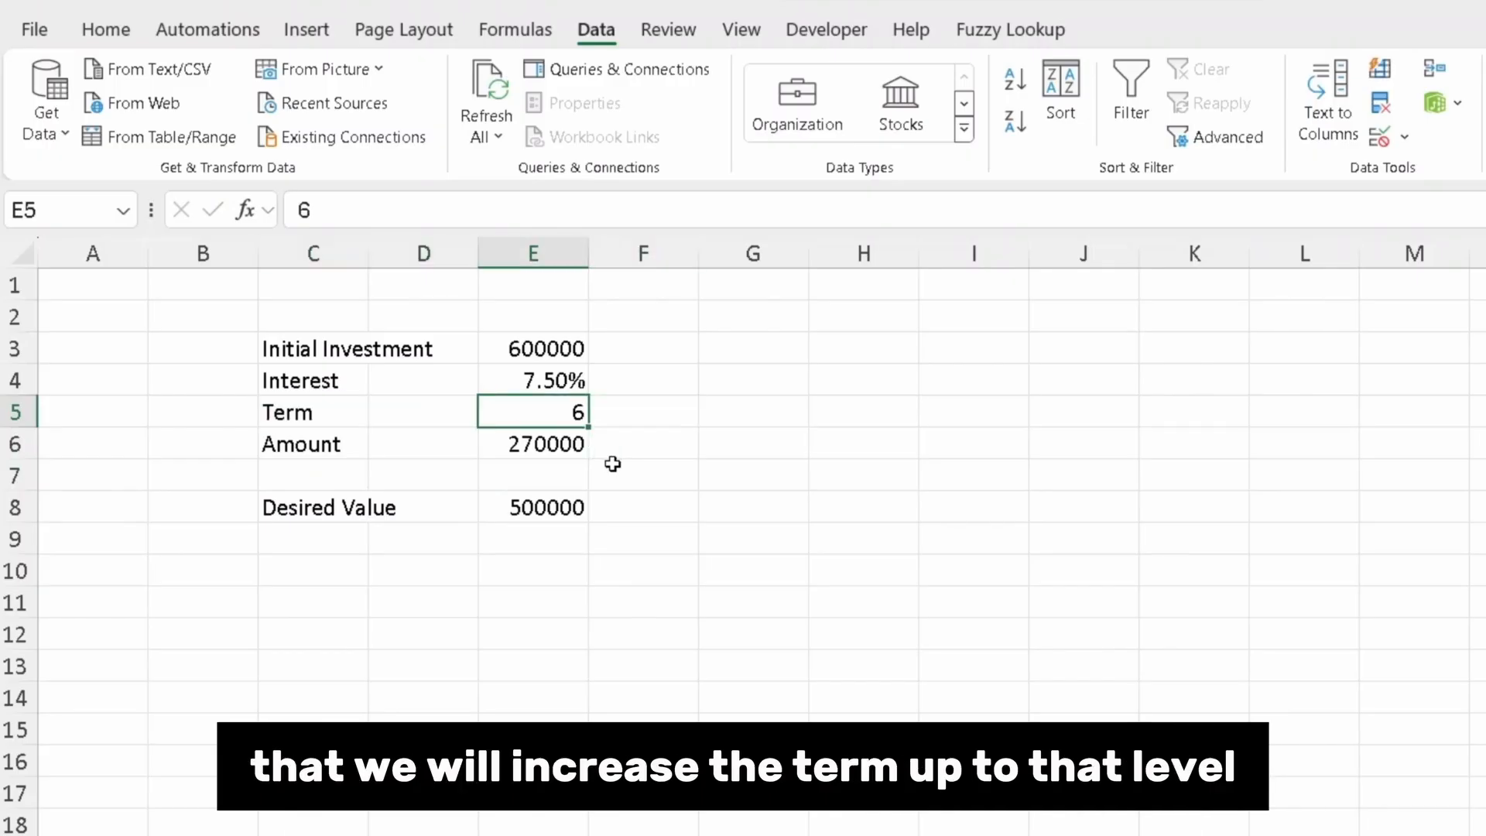
key(Down)
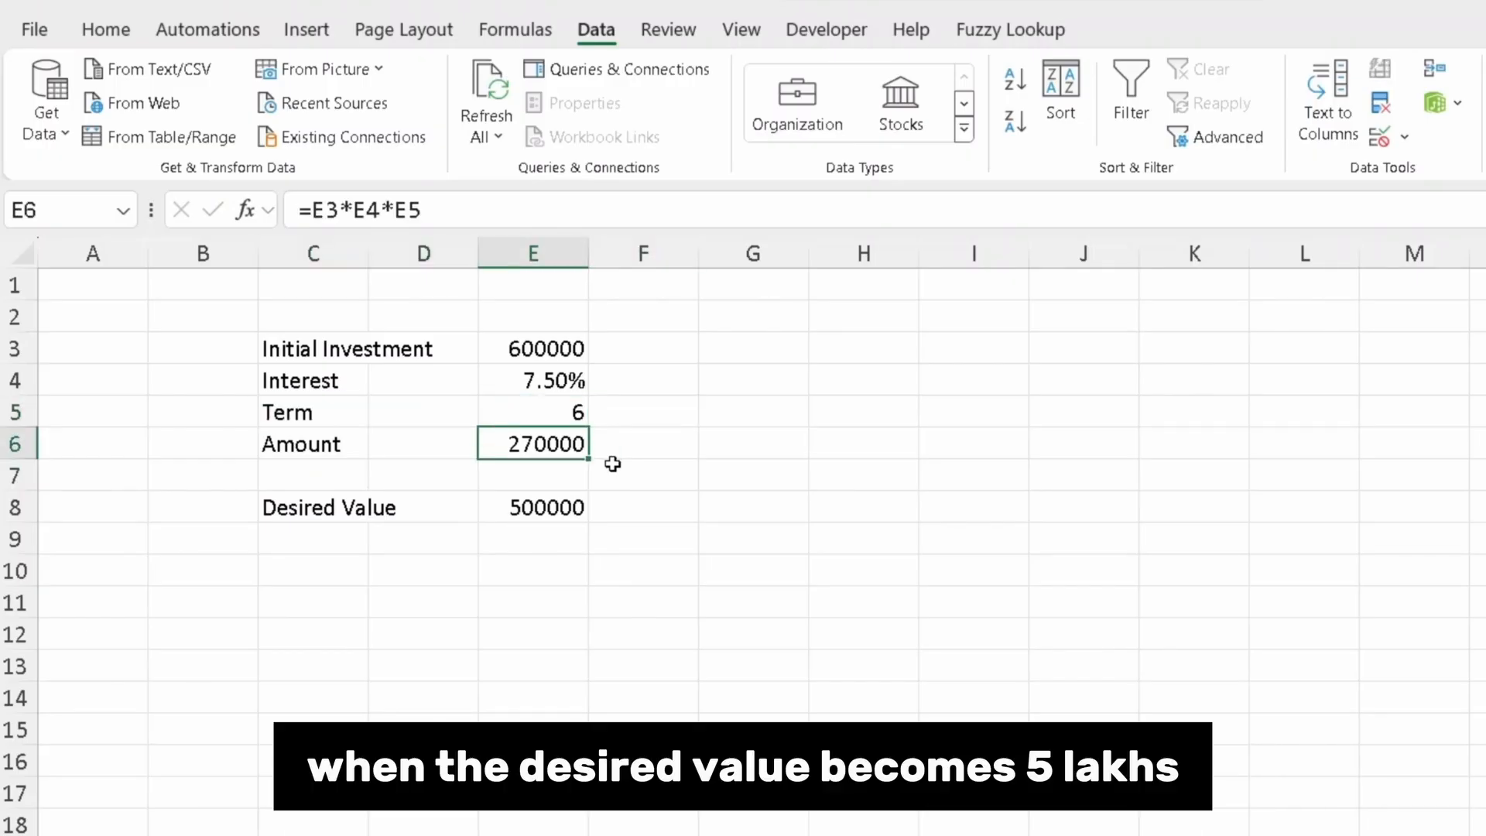
key(Down)
key(Down)
key(Up)
key(Up)
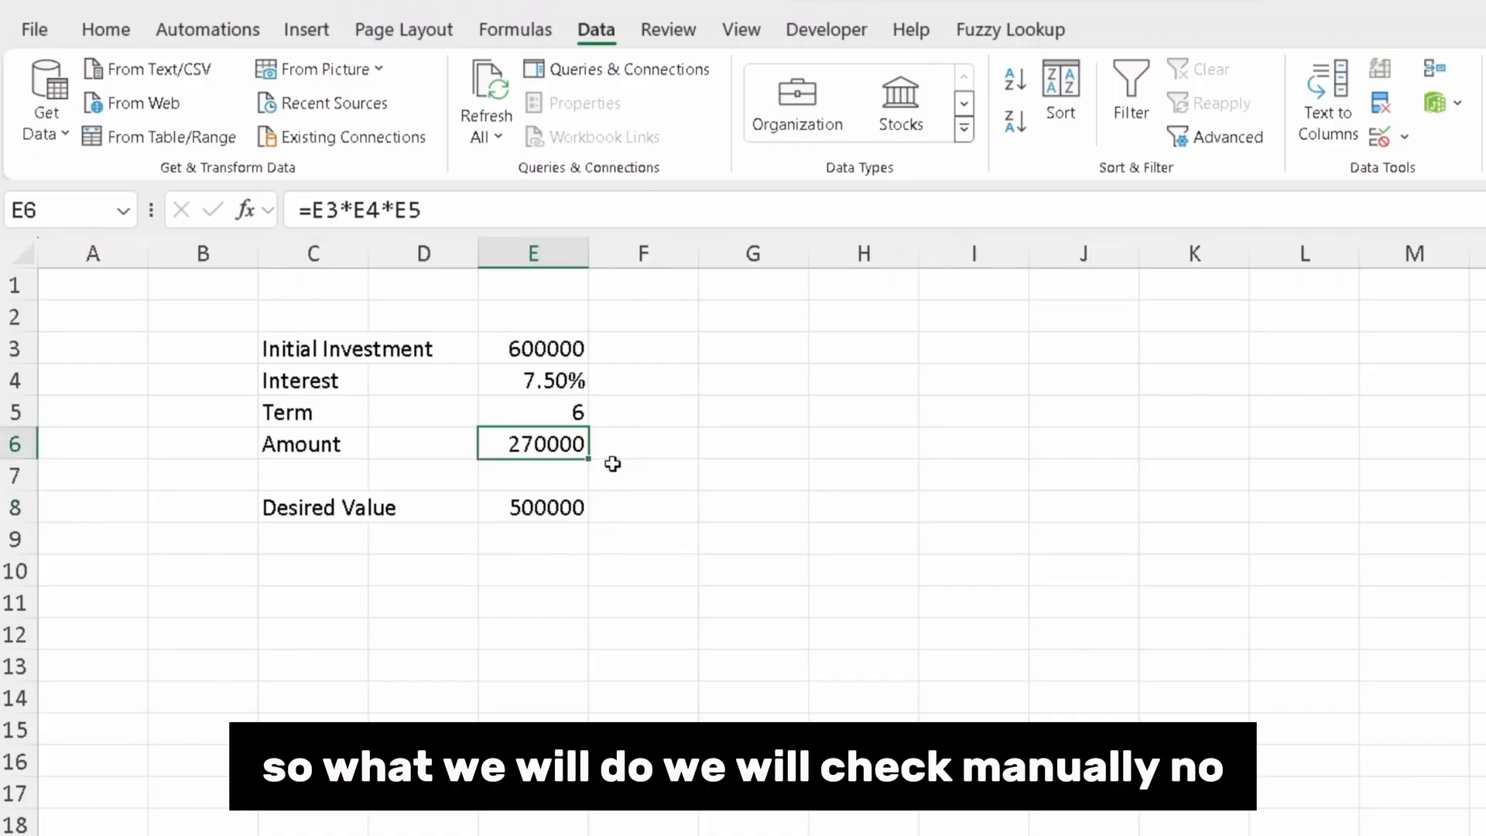
Test longer terms manually by setting the Term in E5 to 7 and replacing it with 8.
key(Up)
text(7)
key(Return)
key(Up)
text(8)
key(Return)
Try a Term of 9 in E5 and undo that change.
key(Up)
text(9)
key(Return)
key(Up)
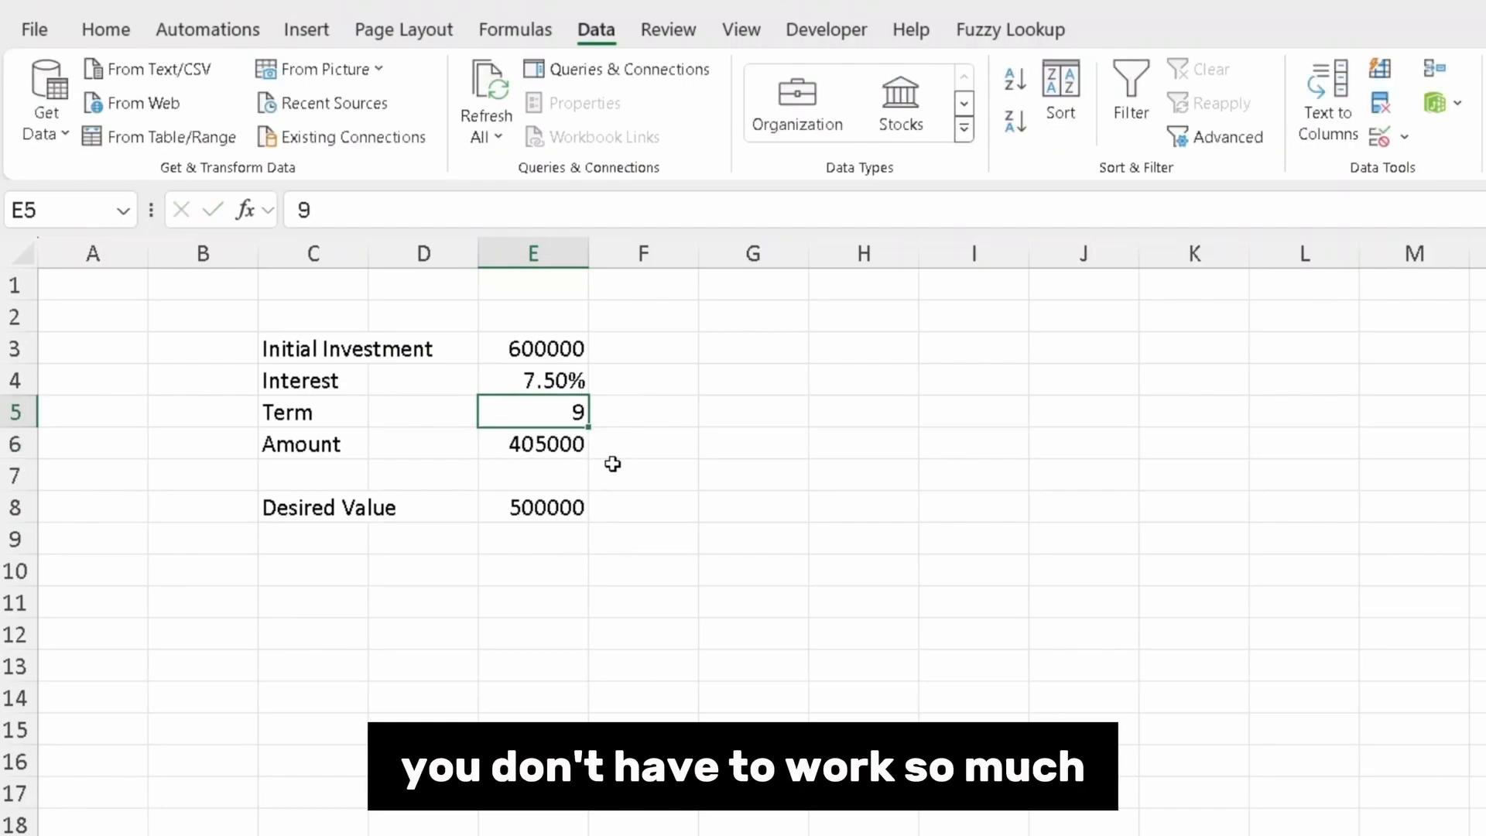
key(ctrl+z)
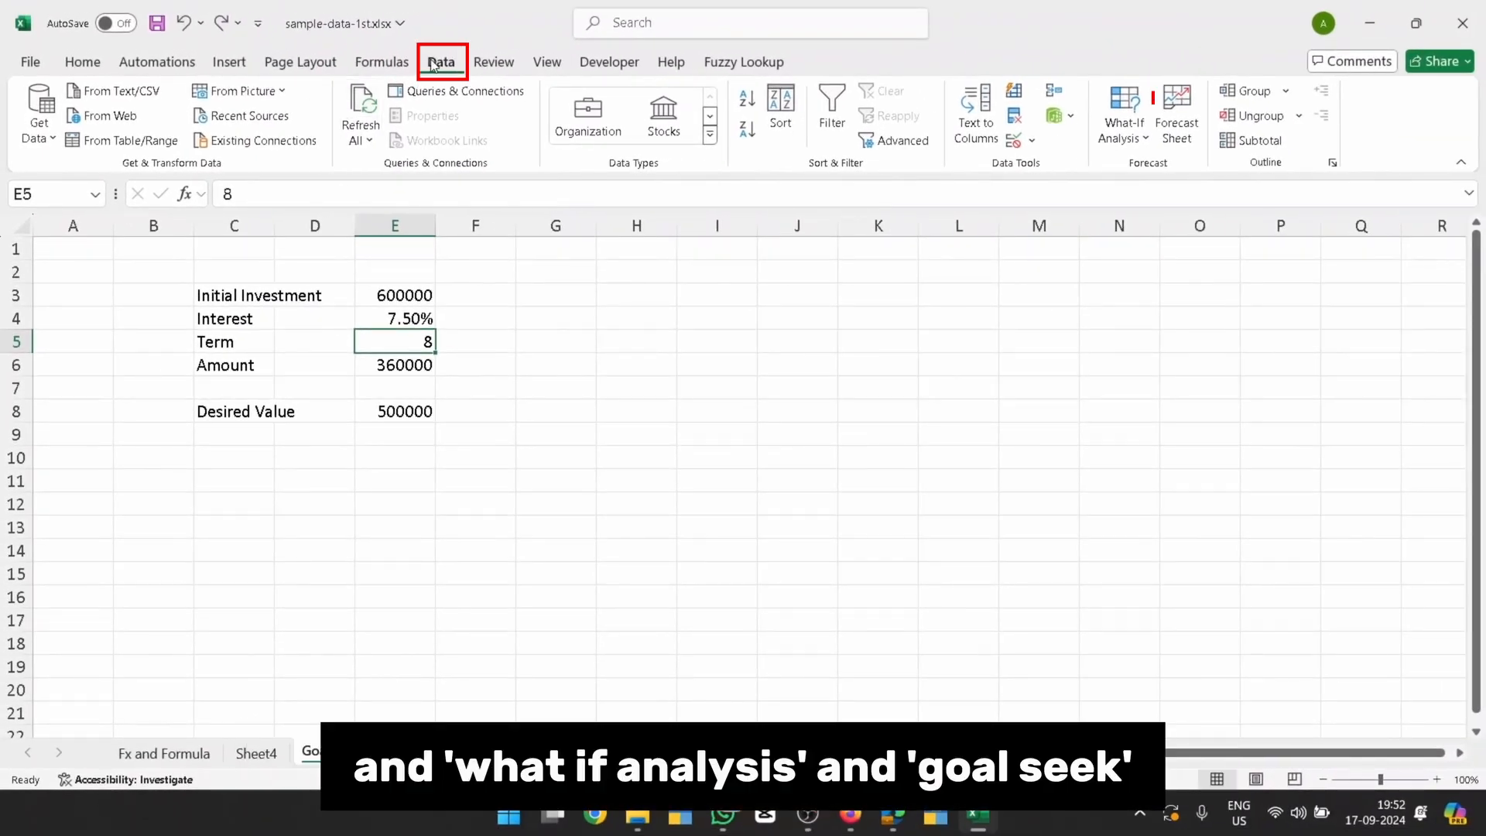
Run Goal Seek to bring the Amount in E6 to 500000 by changing the Term in E5, accept it and undo the result.
click(1123, 128)
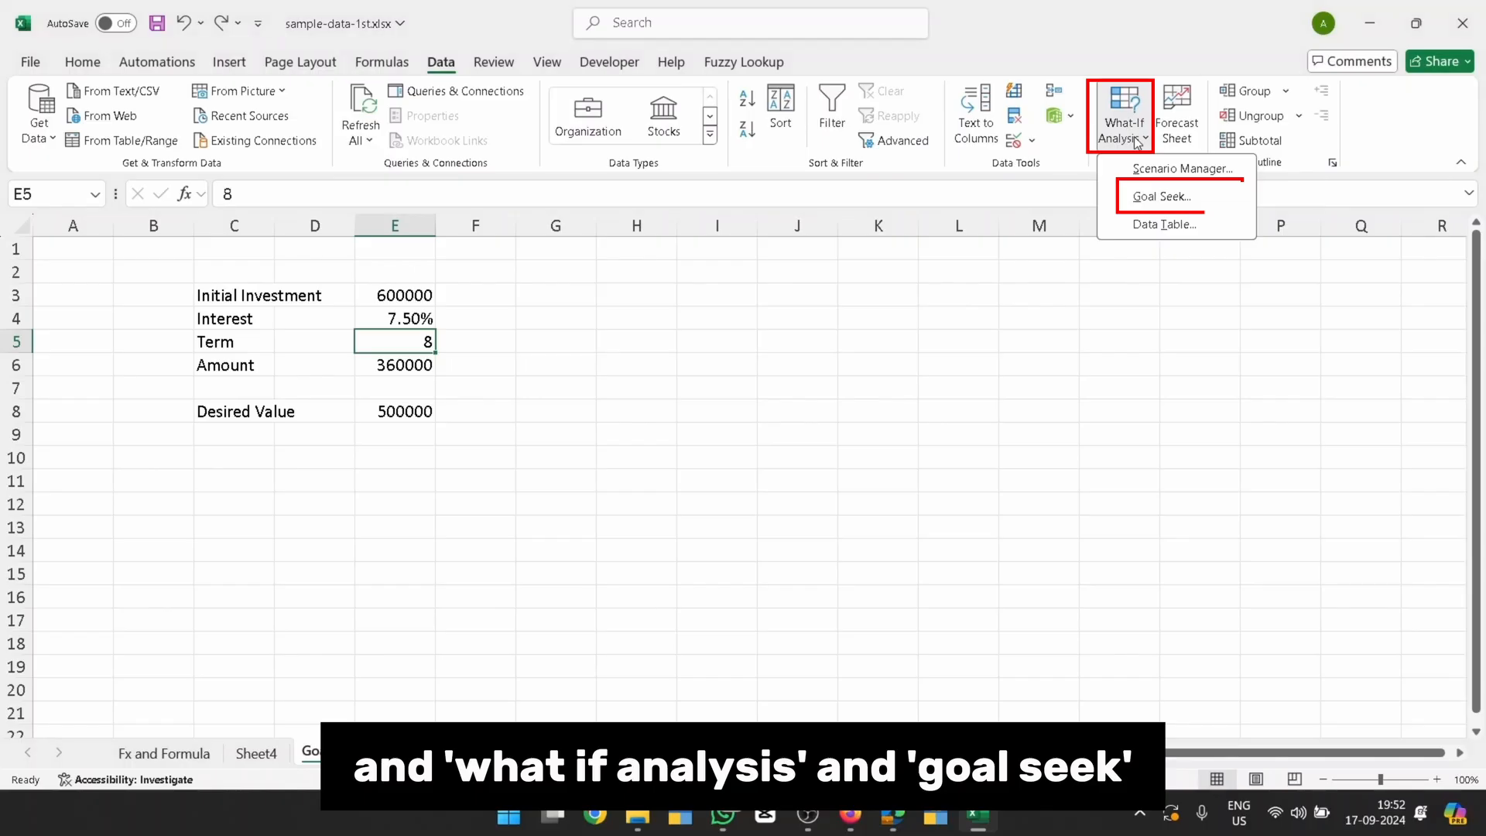
click(1157, 199)
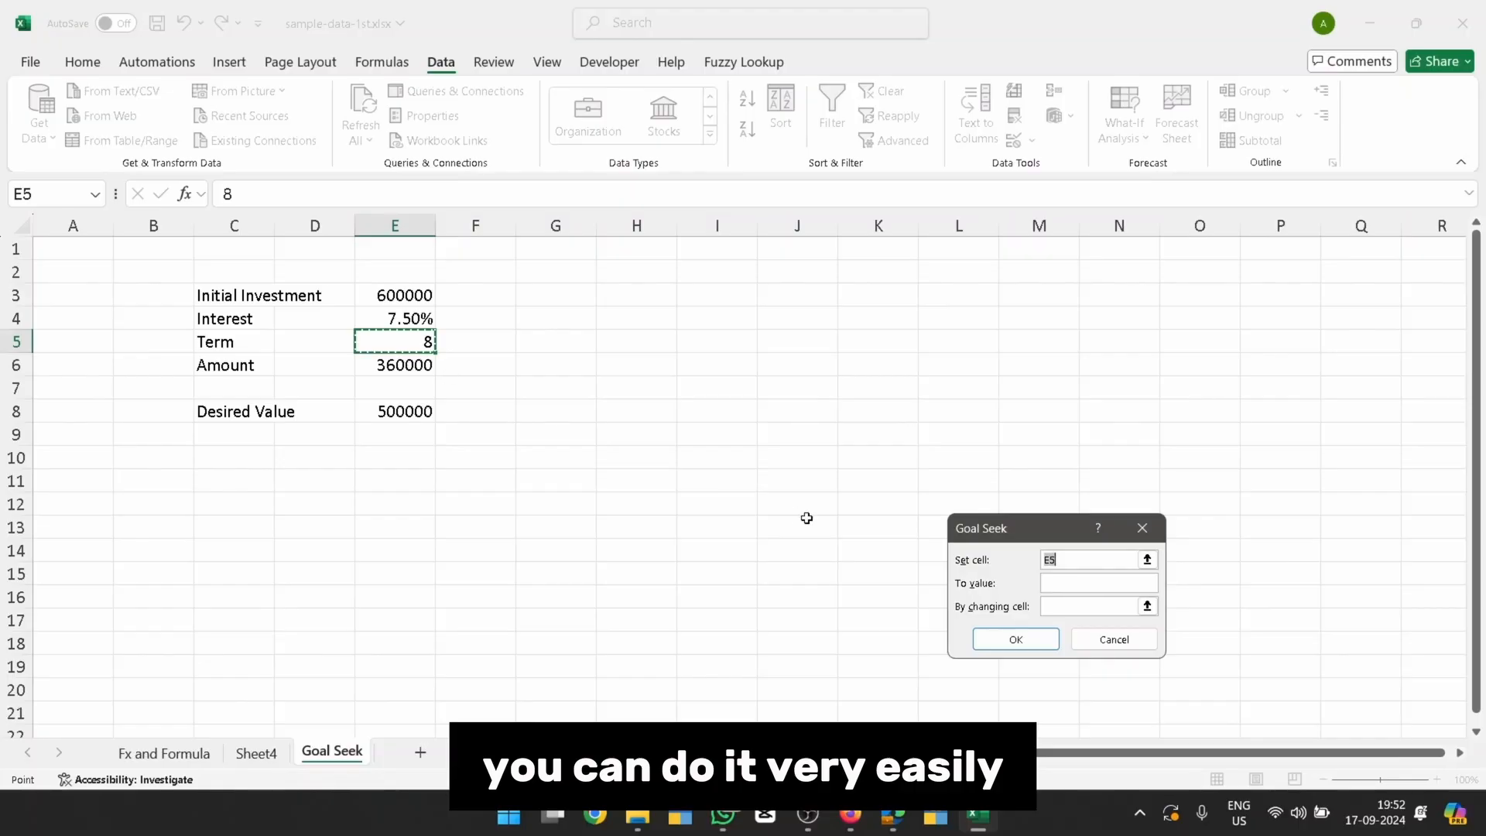
click(401, 367)
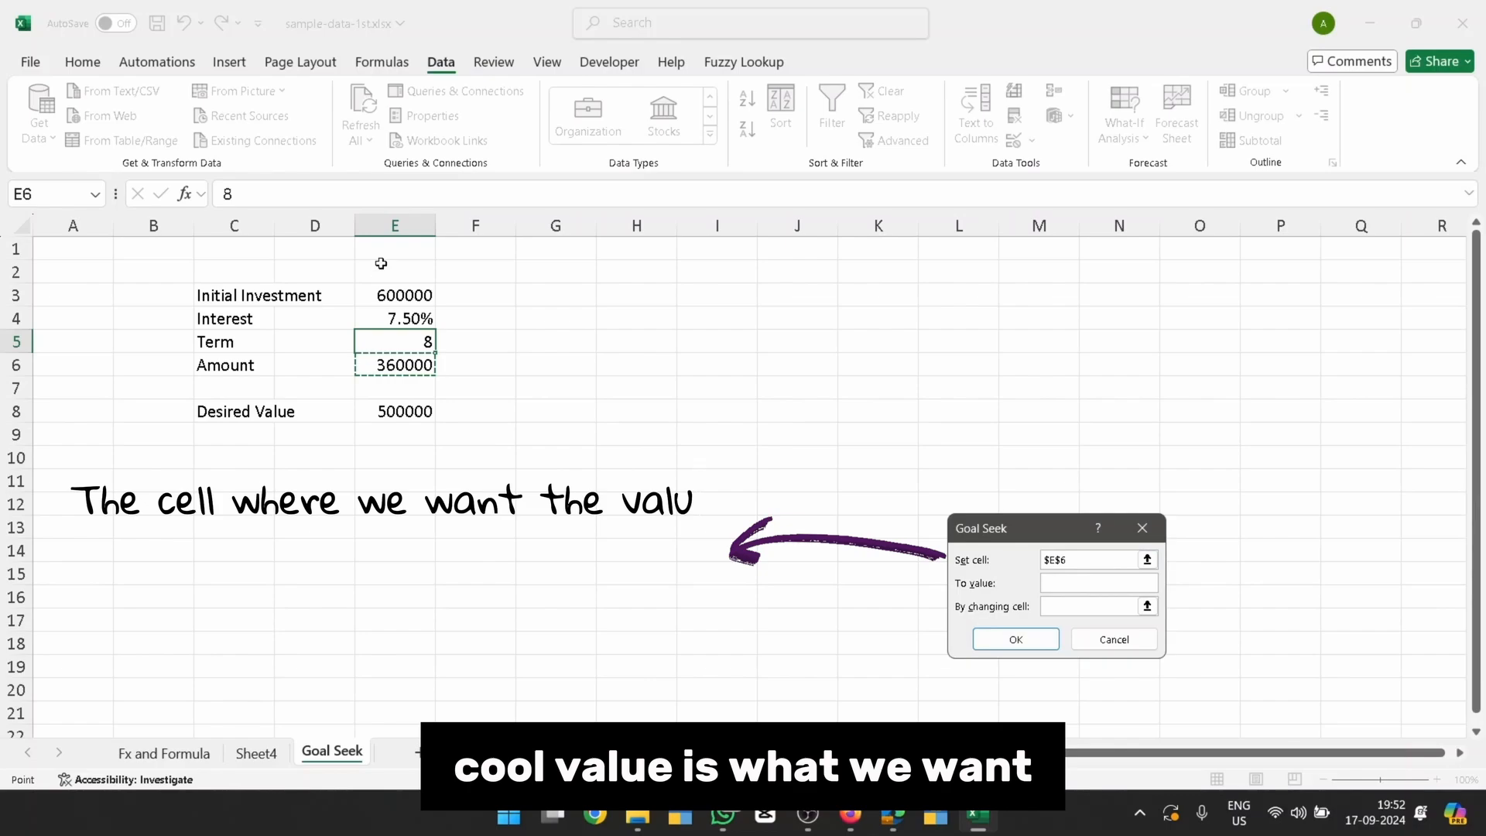
click(1067, 584)
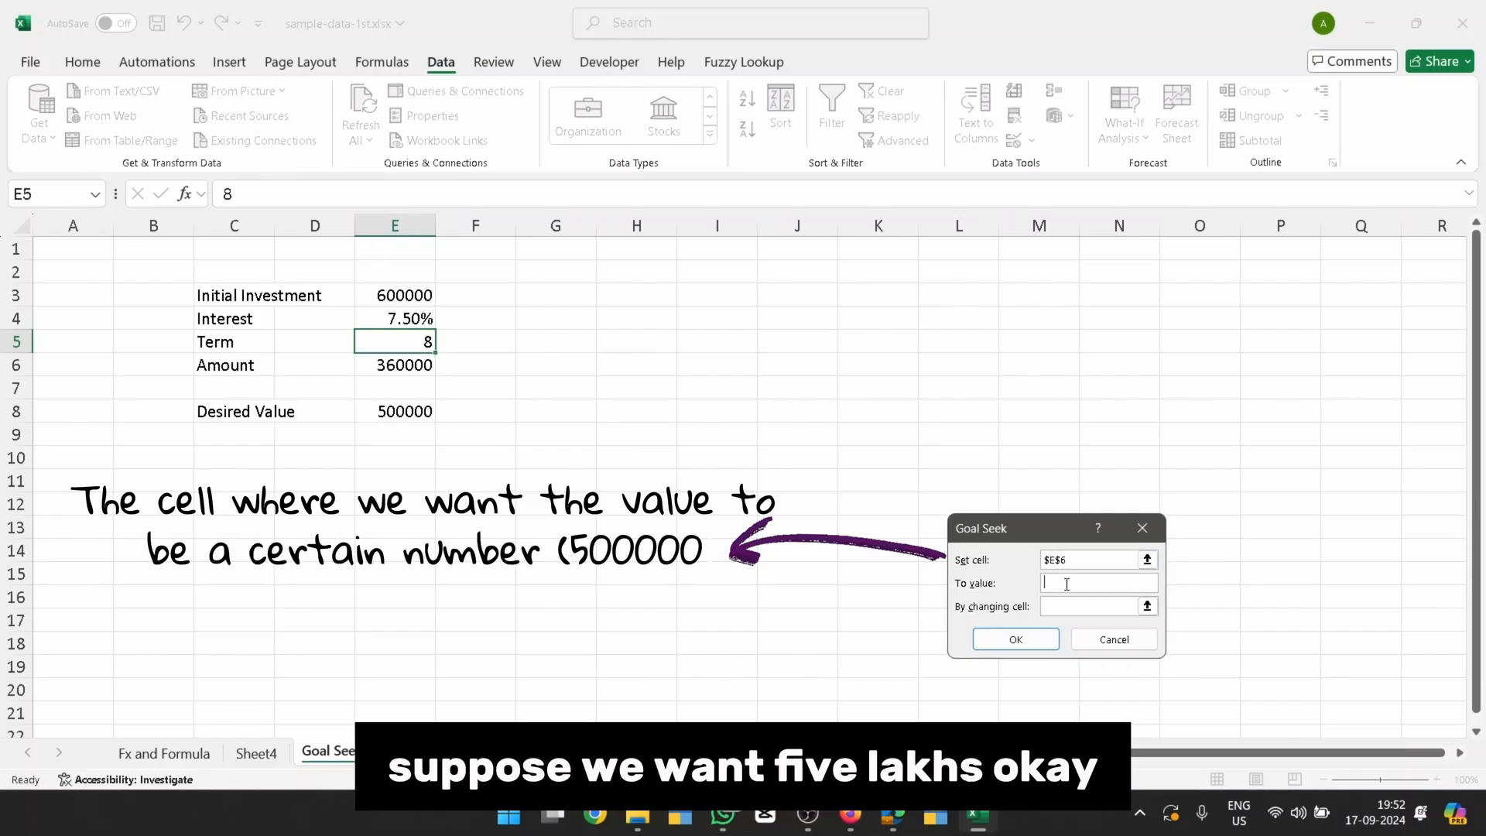
text(500000)
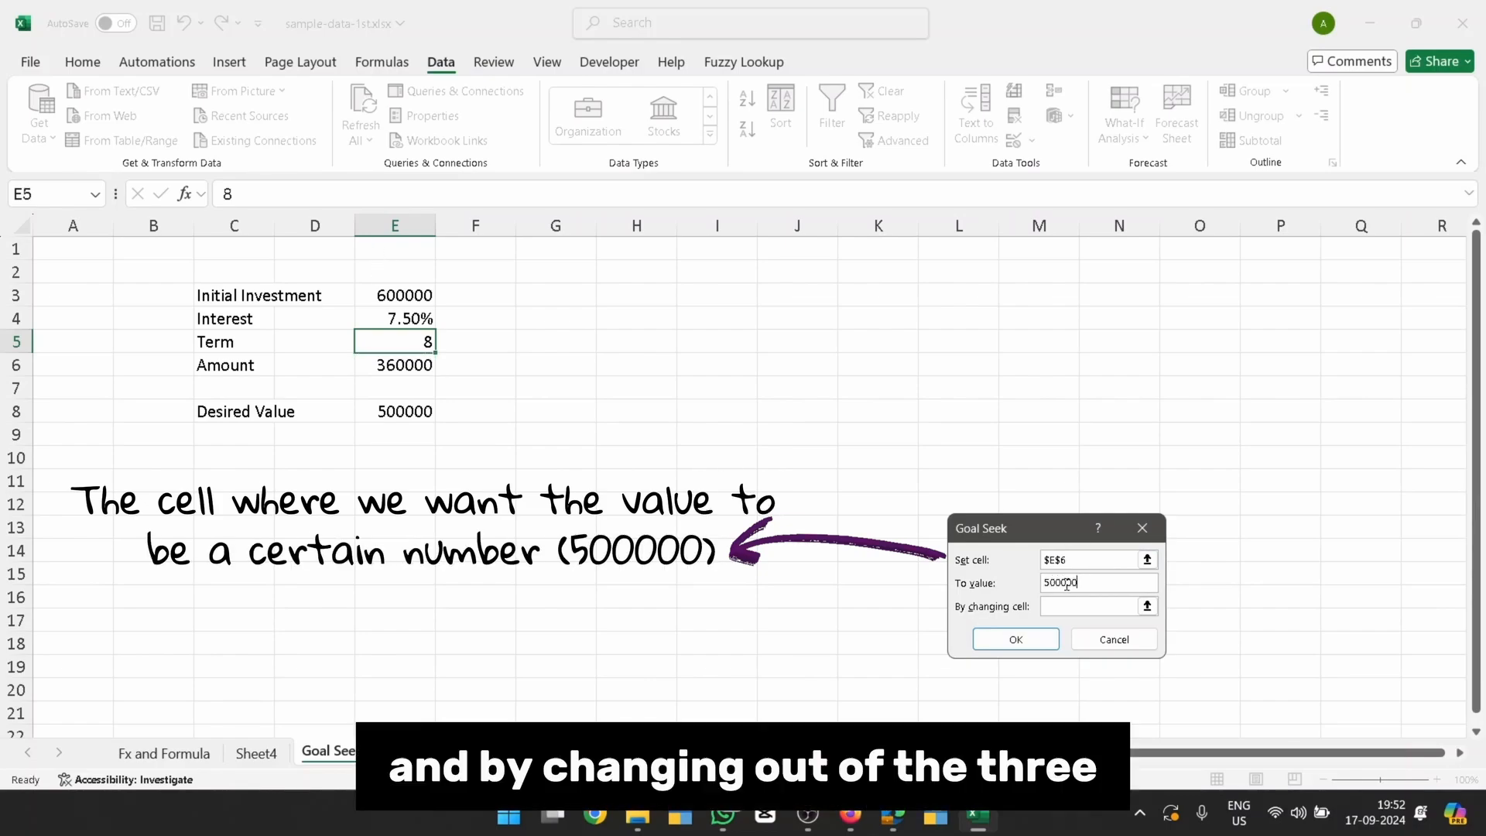
click(1056, 604)
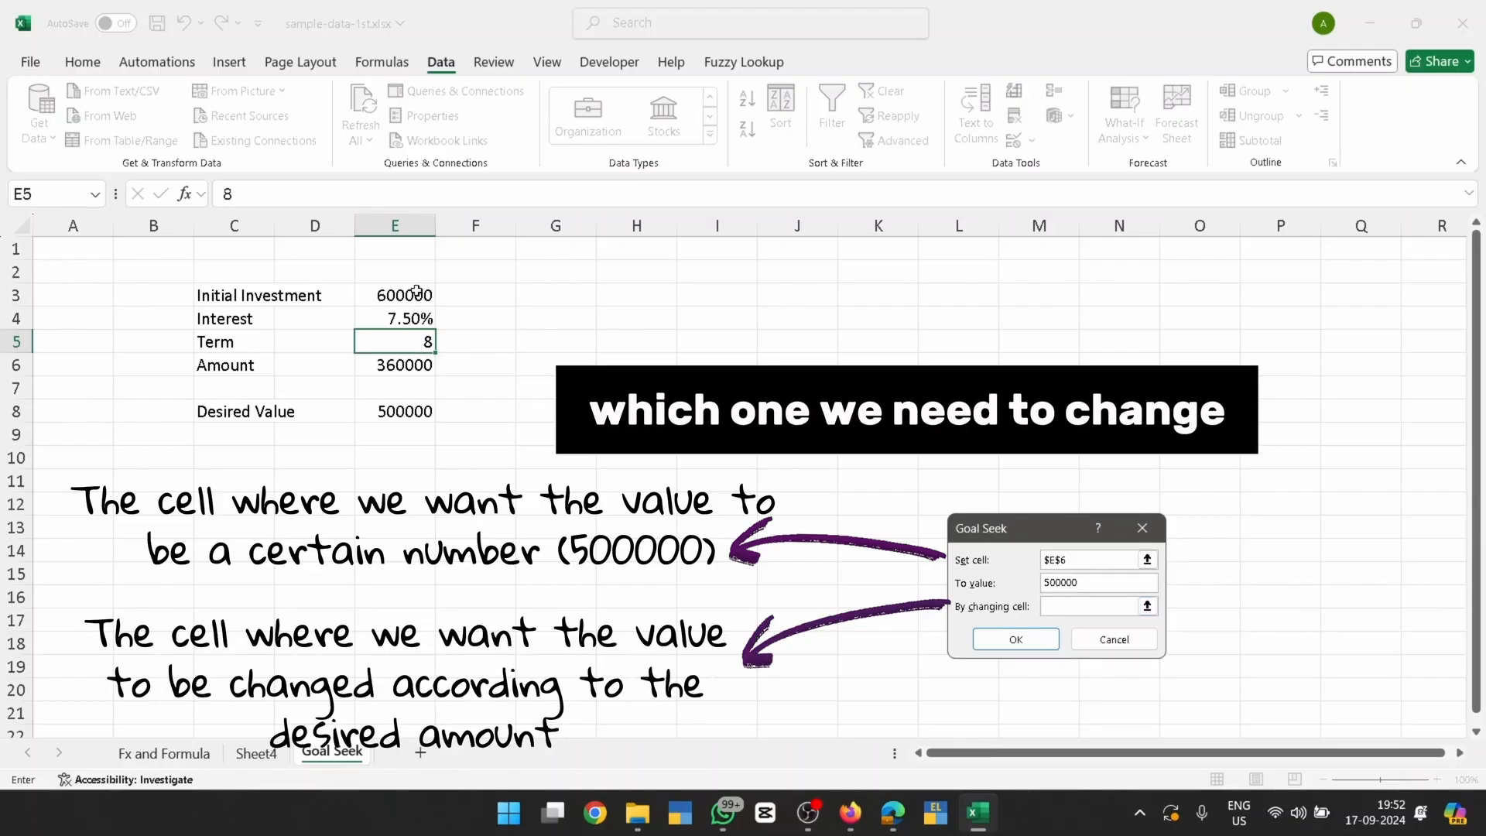
click(407, 342)
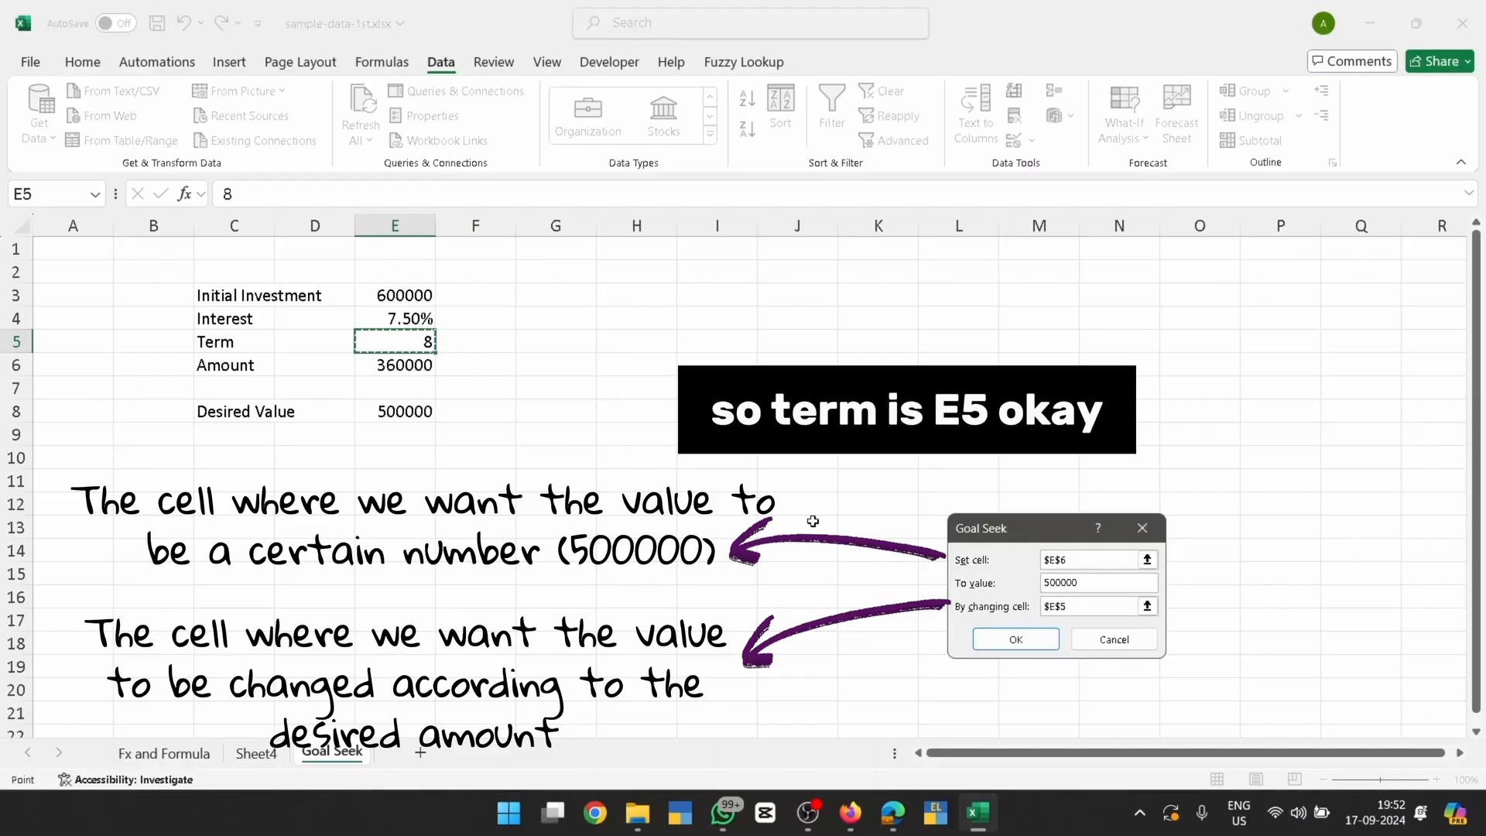
click(1020, 639)
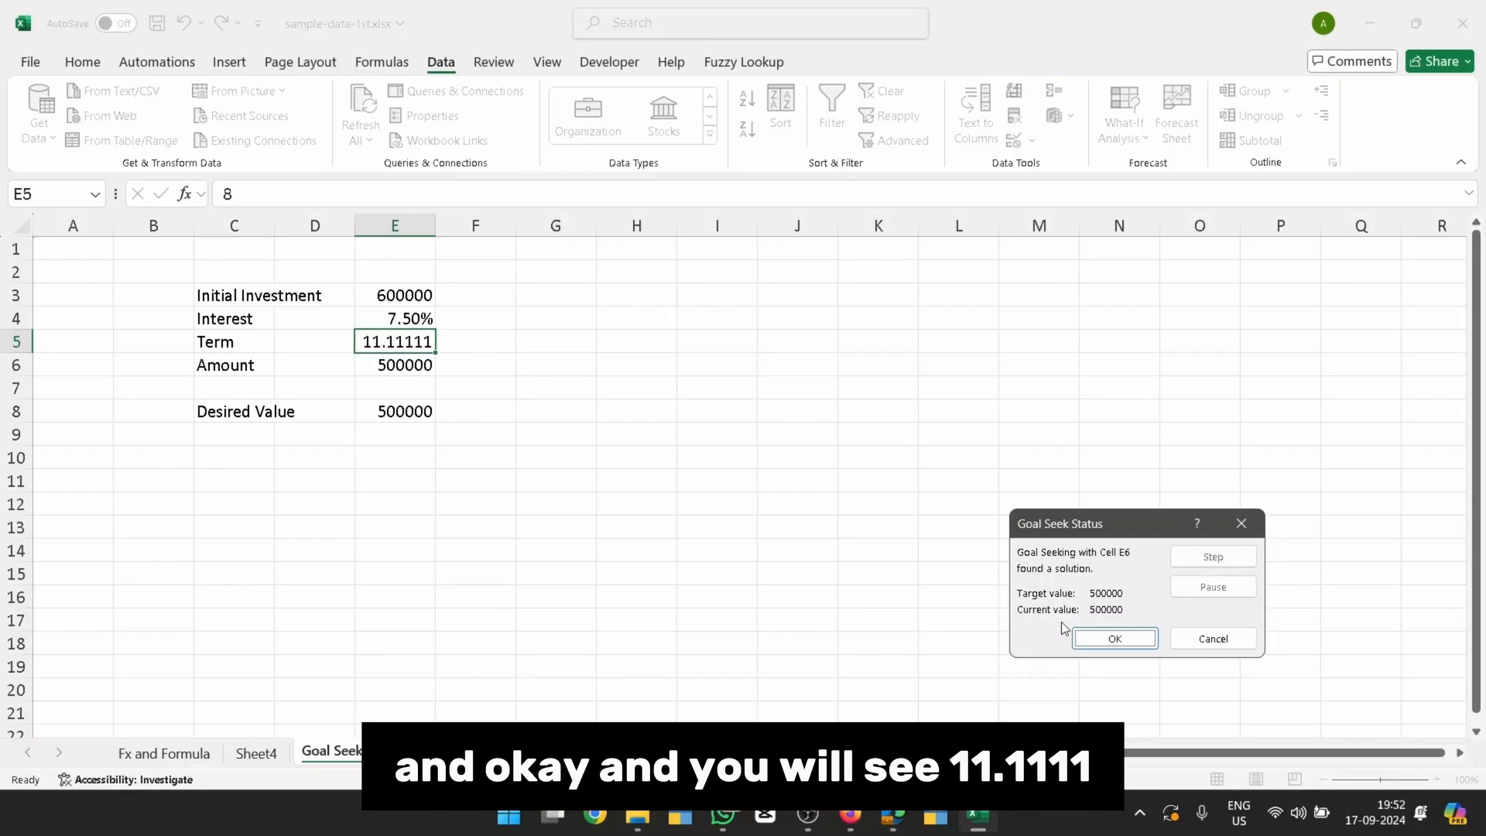
click(1115, 639)
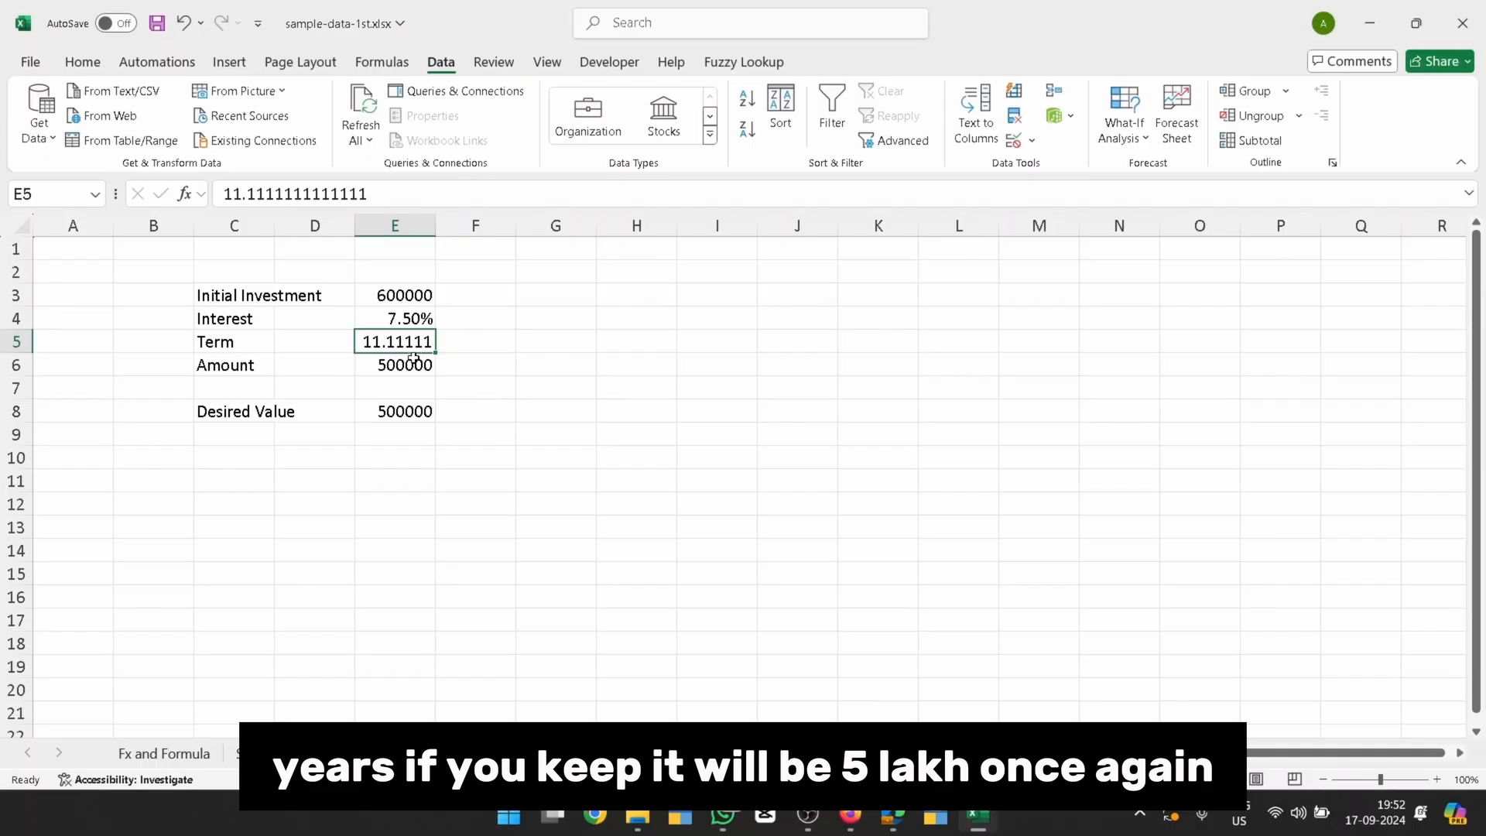
key(ctrl+z)
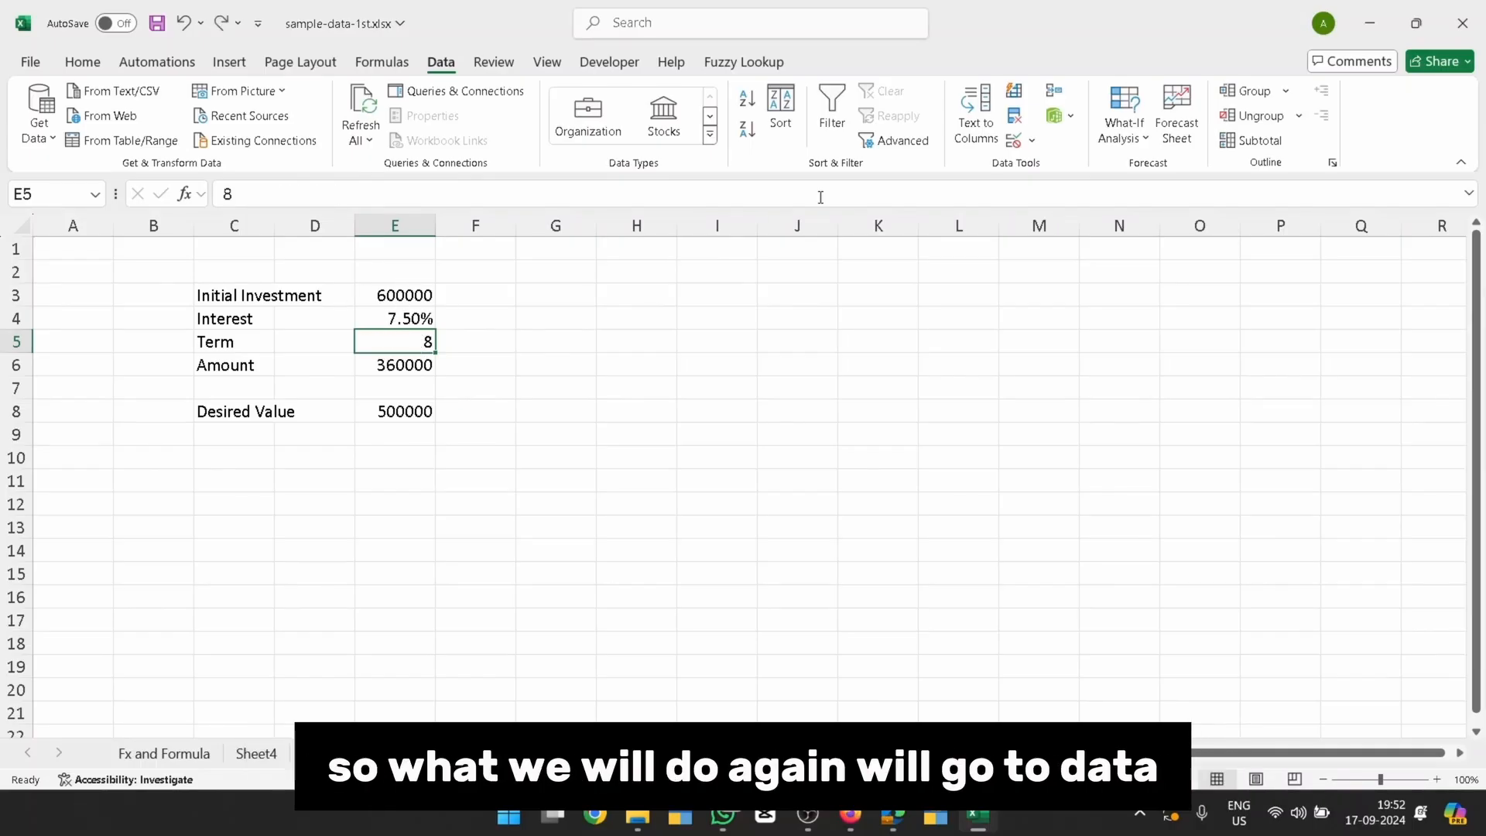
Run Goal Seek to bring the Amount in E6 to 500000 by changing the Interest in E4, and discard the solution.
click(1123, 124)
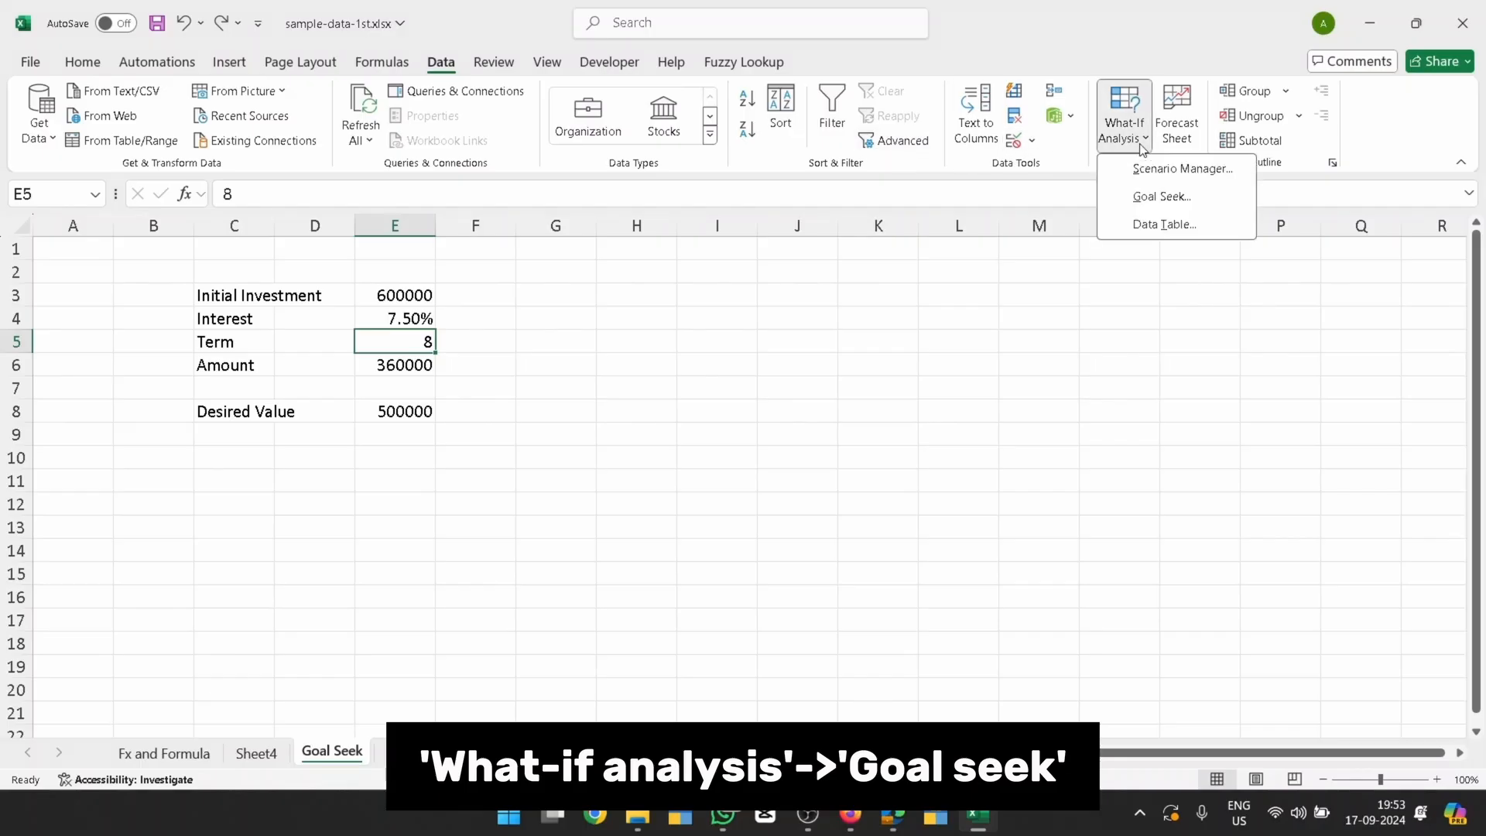
click(1142, 196)
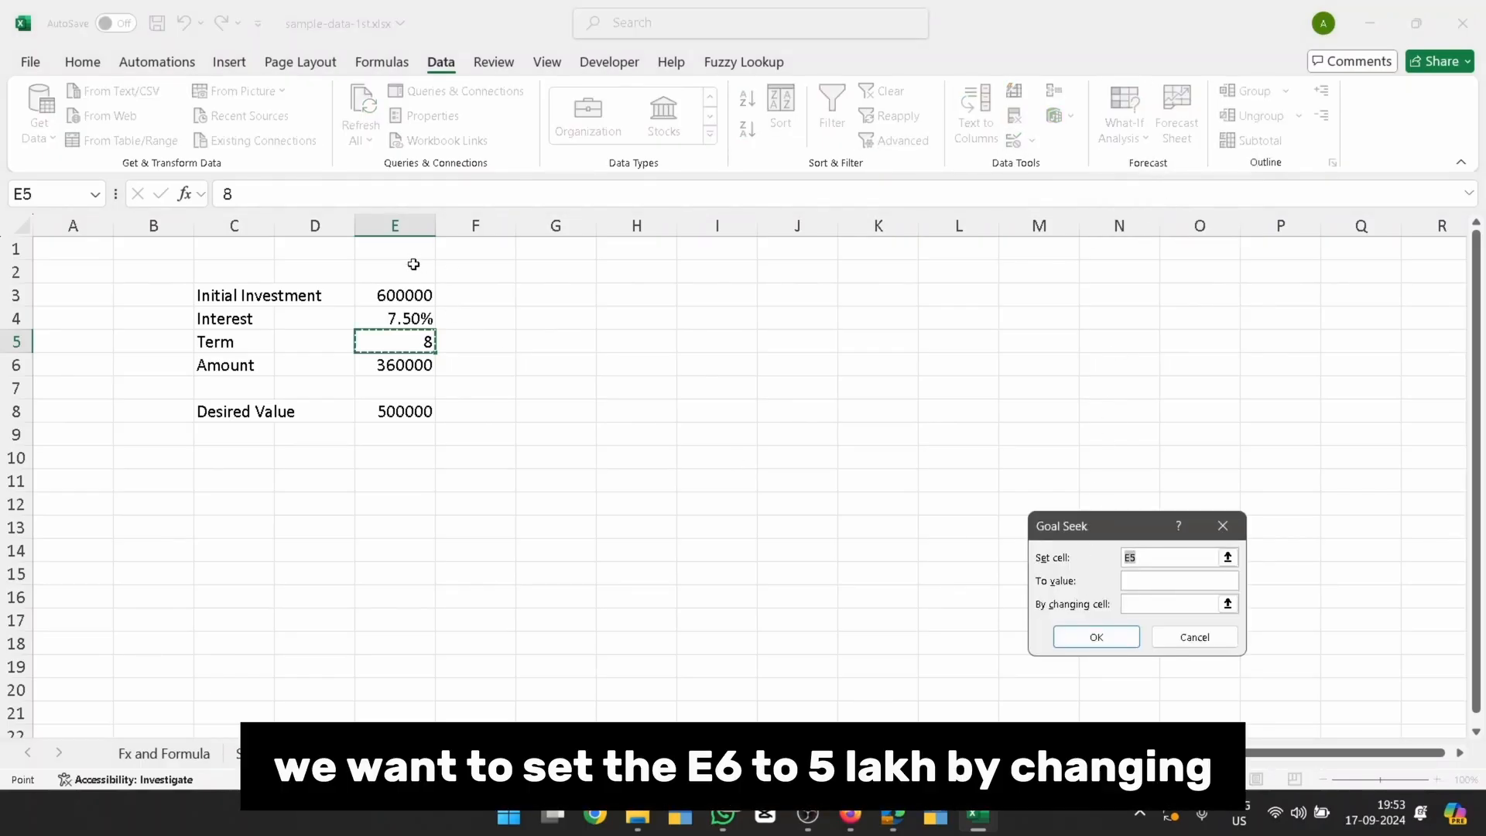
click(401, 369)
click(1136, 583)
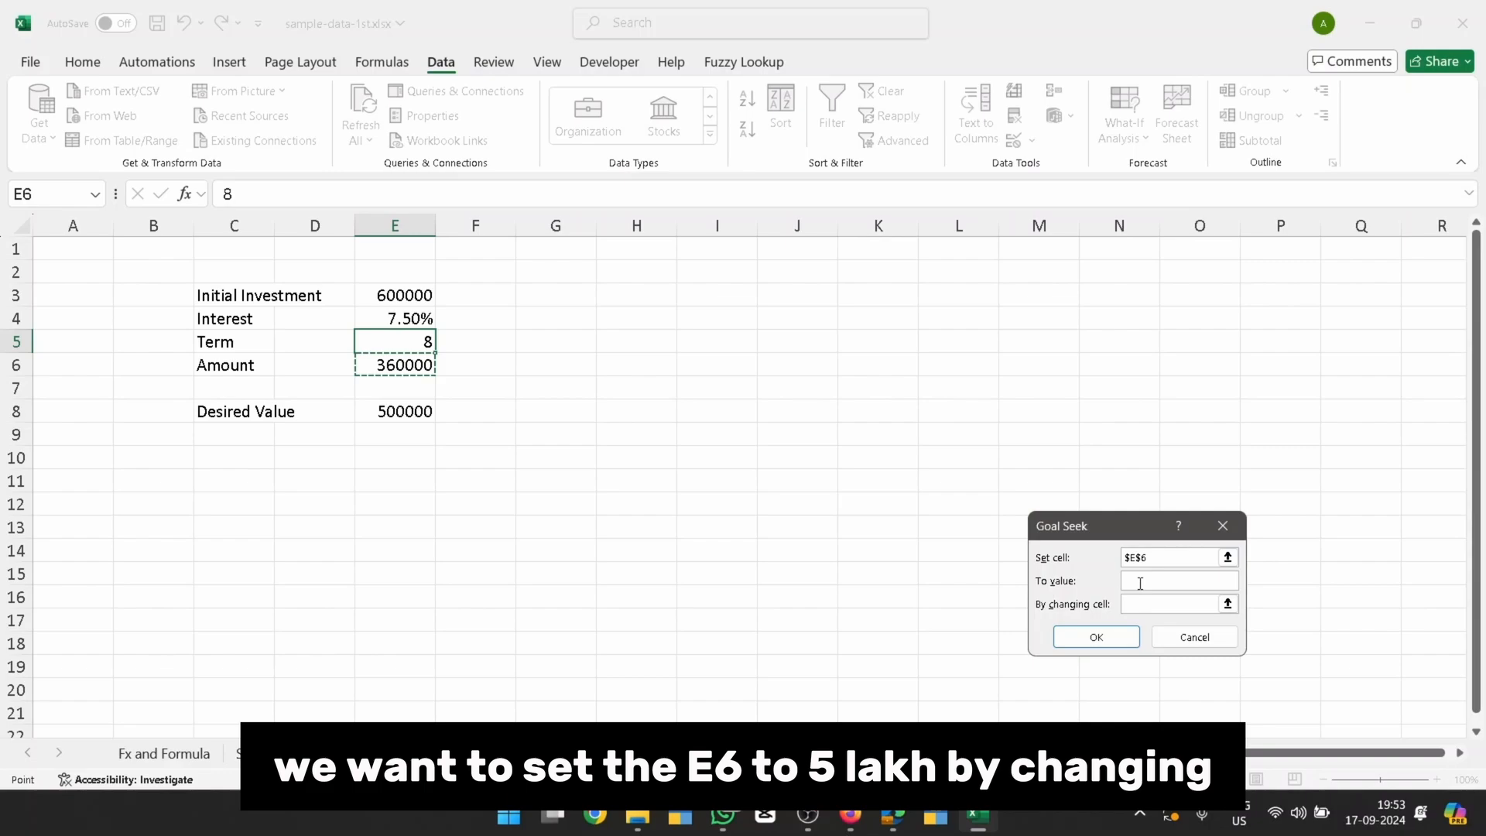
text(500000)
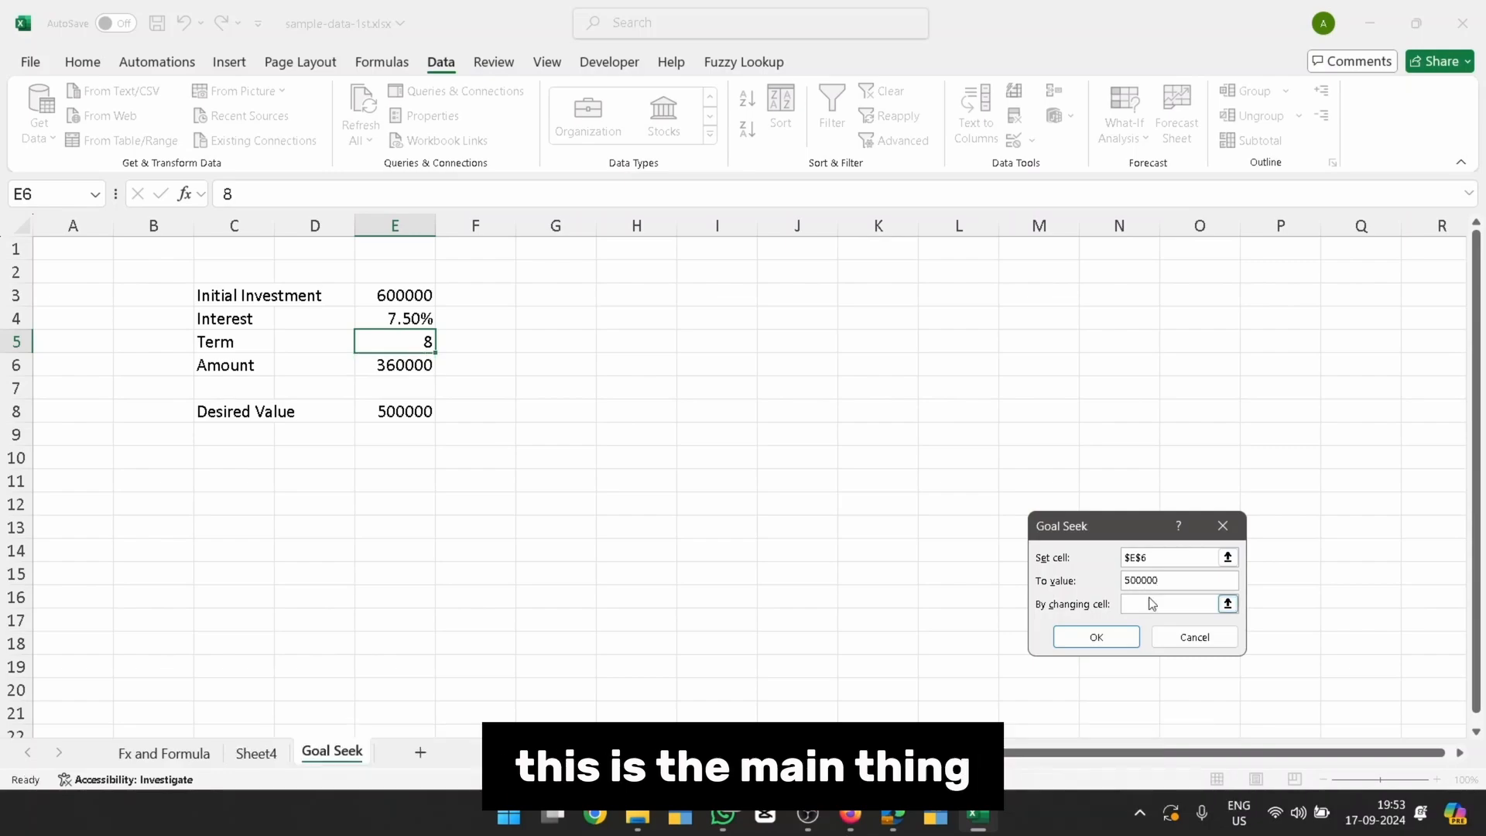
click(406, 320)
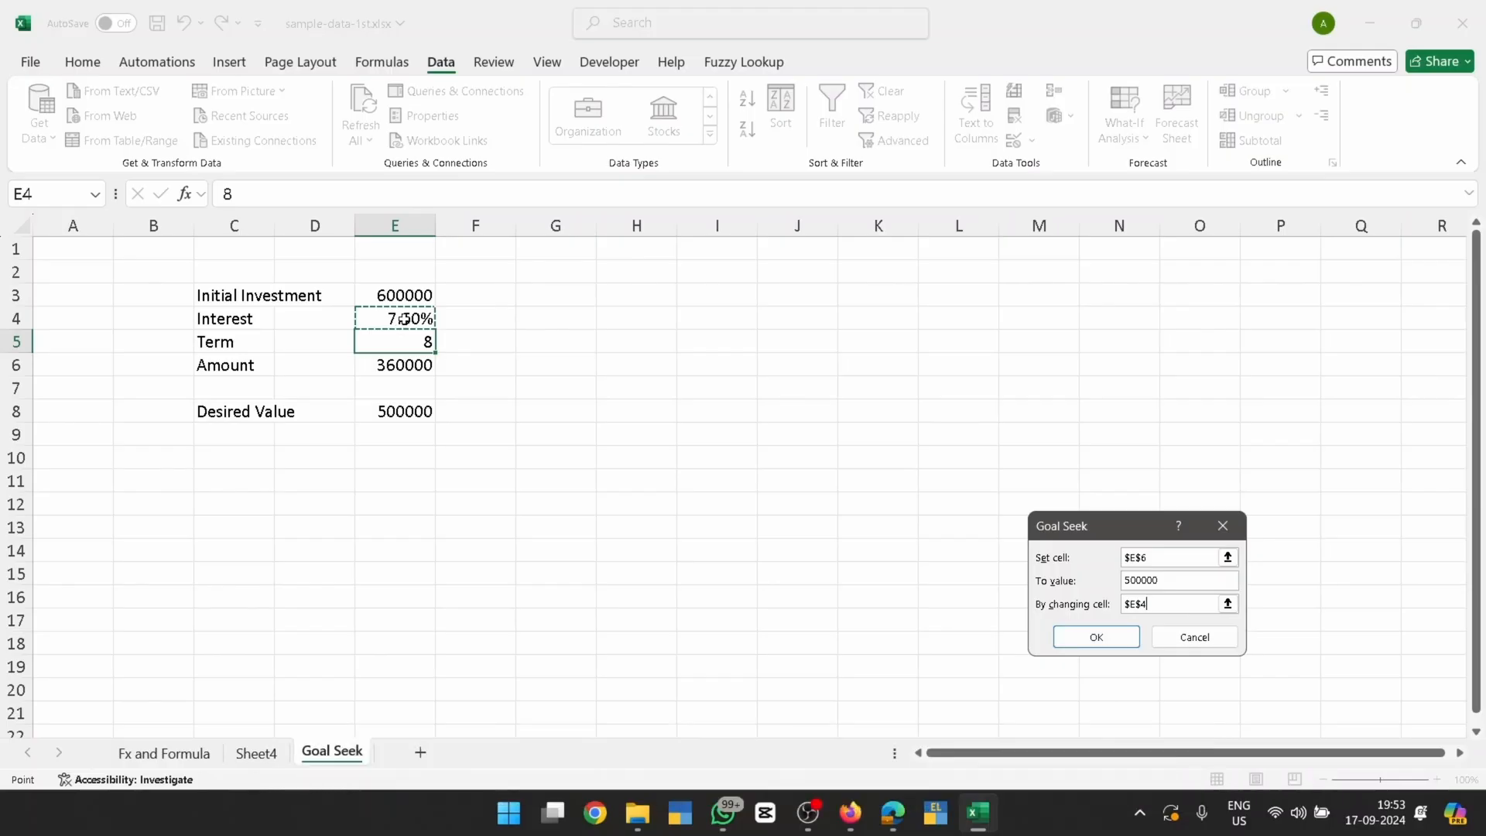
click(1072, 655)
click(1072, 643)
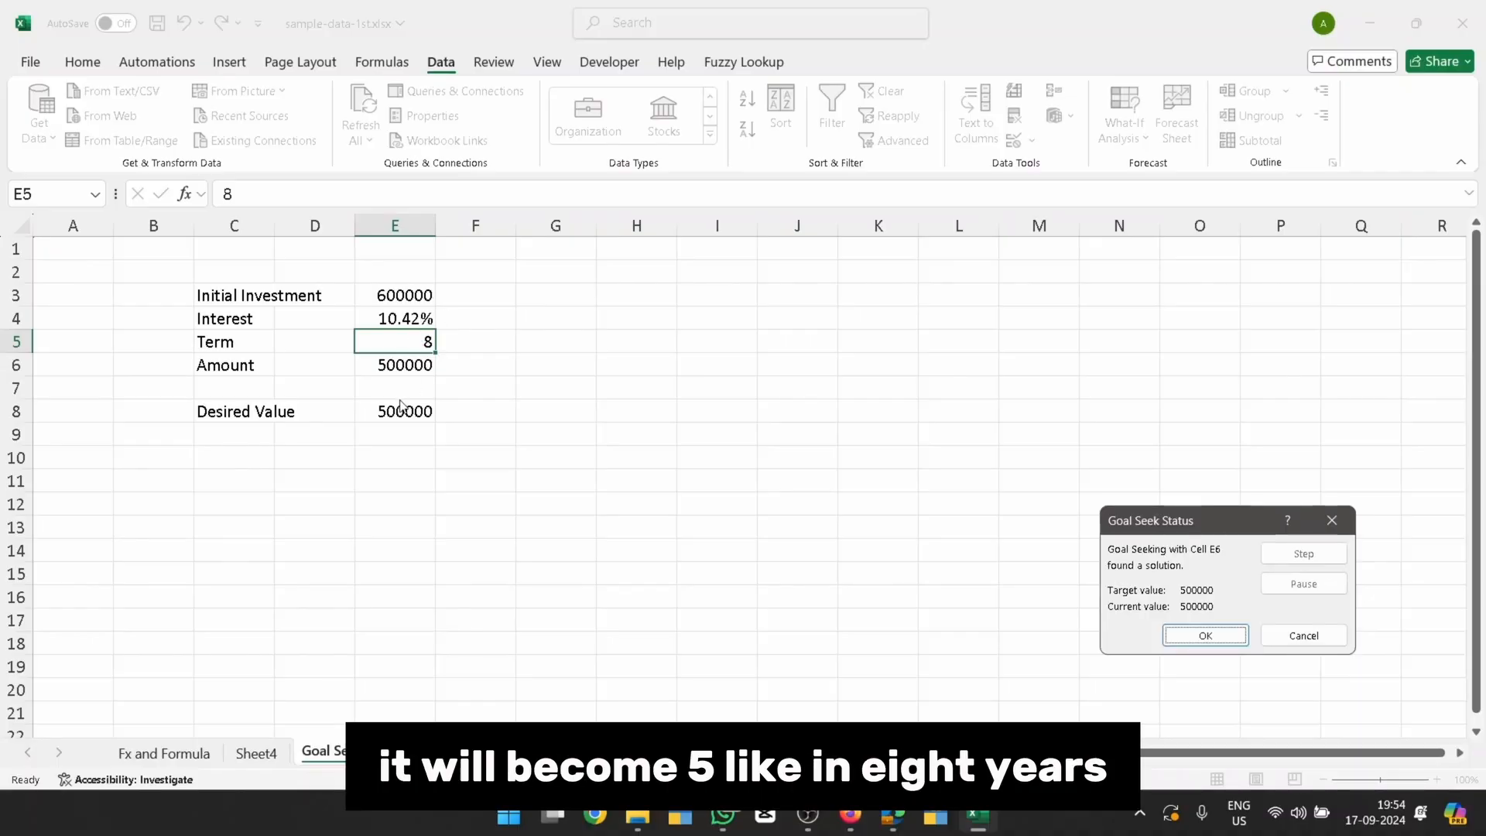
click(1304, 635)
Select the investment block C3:E9, clear the selection and return to cell H12 on the Fx and Formula sheet.
drag(287, 290, 416, 429)
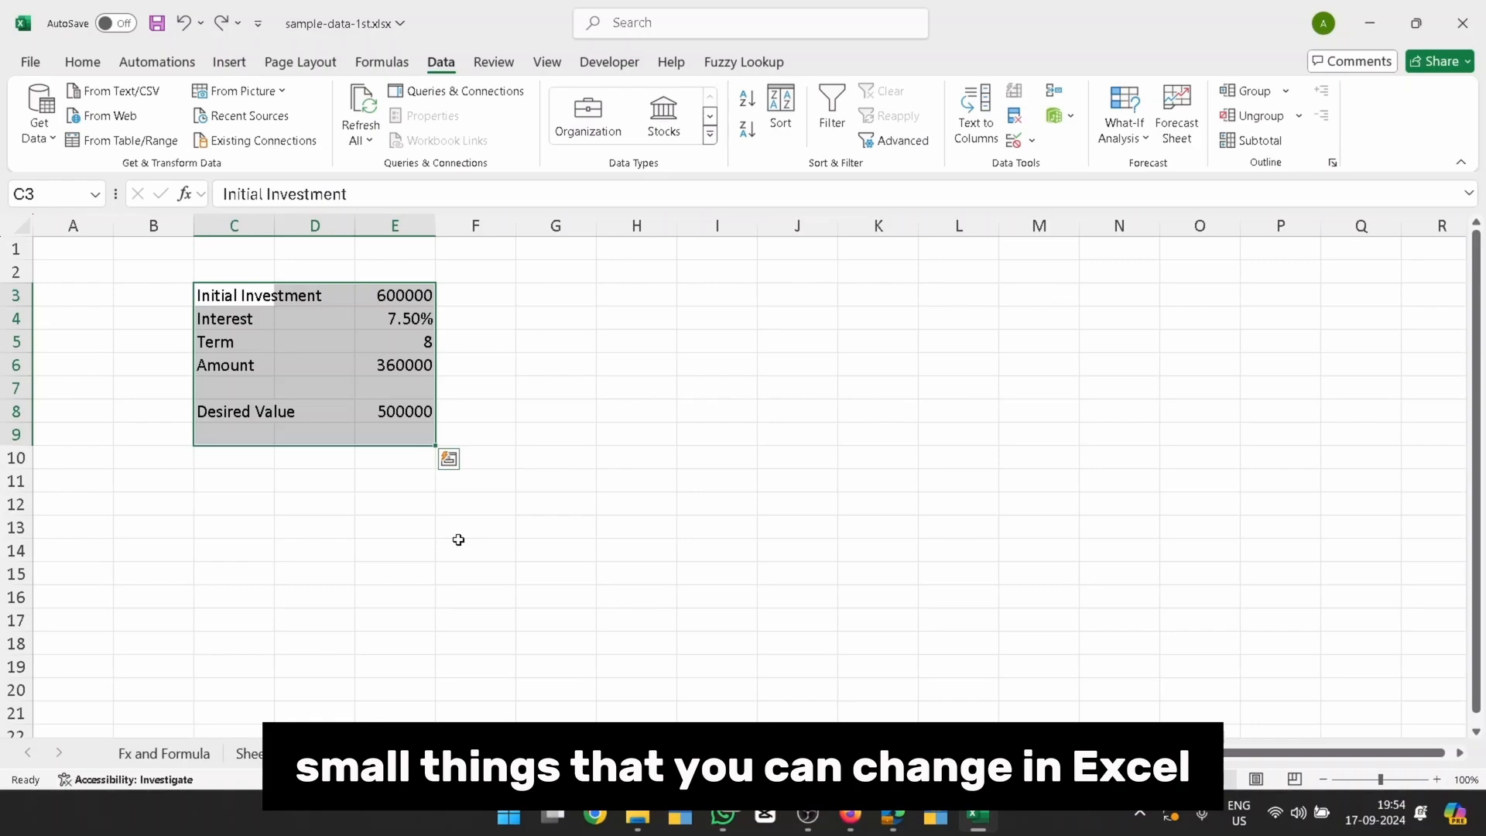
click(327, 646)
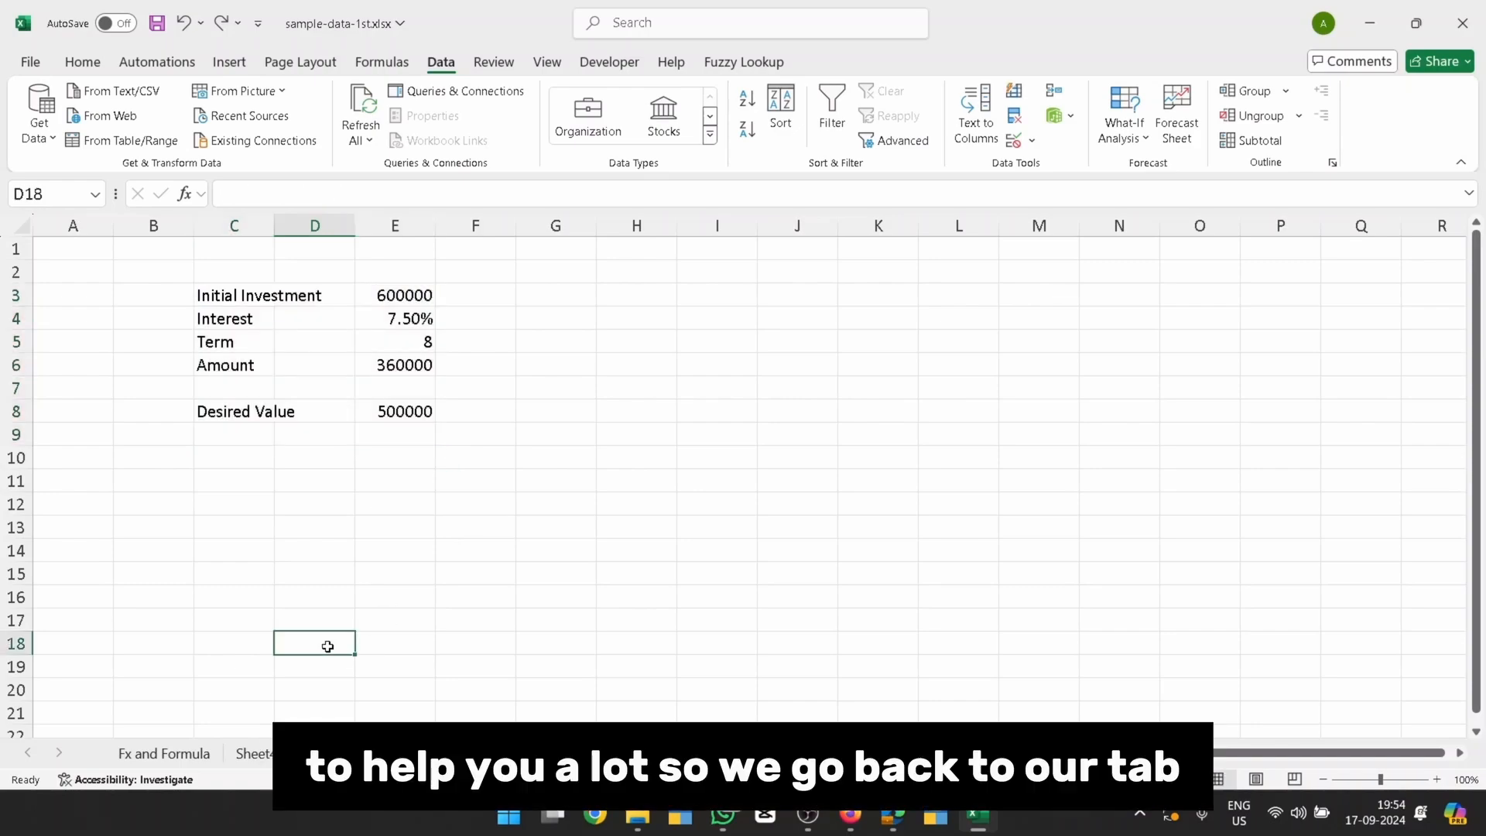
click(174, 756)
click(765, 503)
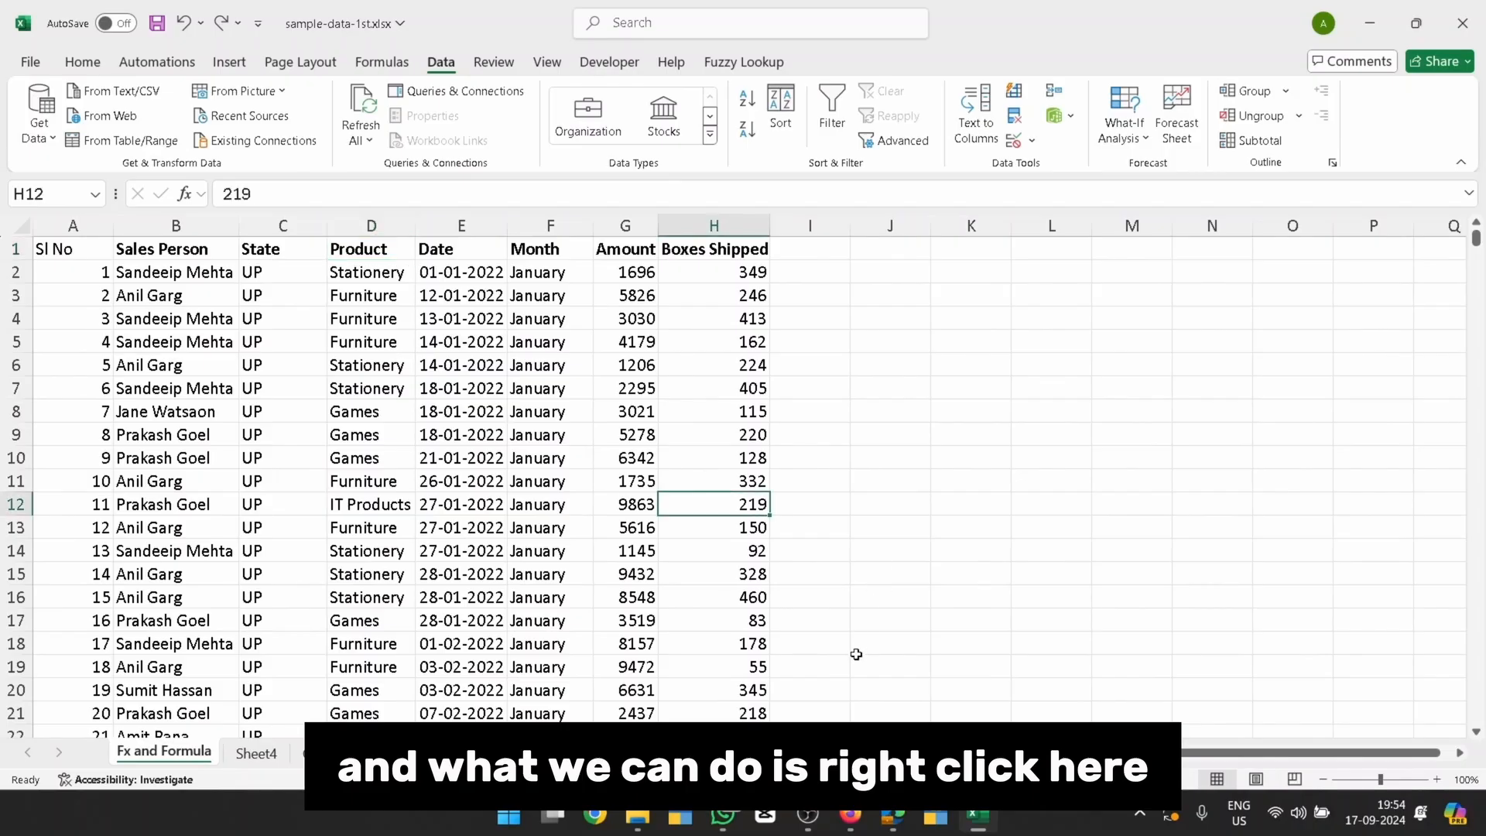
Select the entire Amount column and add Minimum and Maximum to the status bar calculations.
right_click(1030, 782)
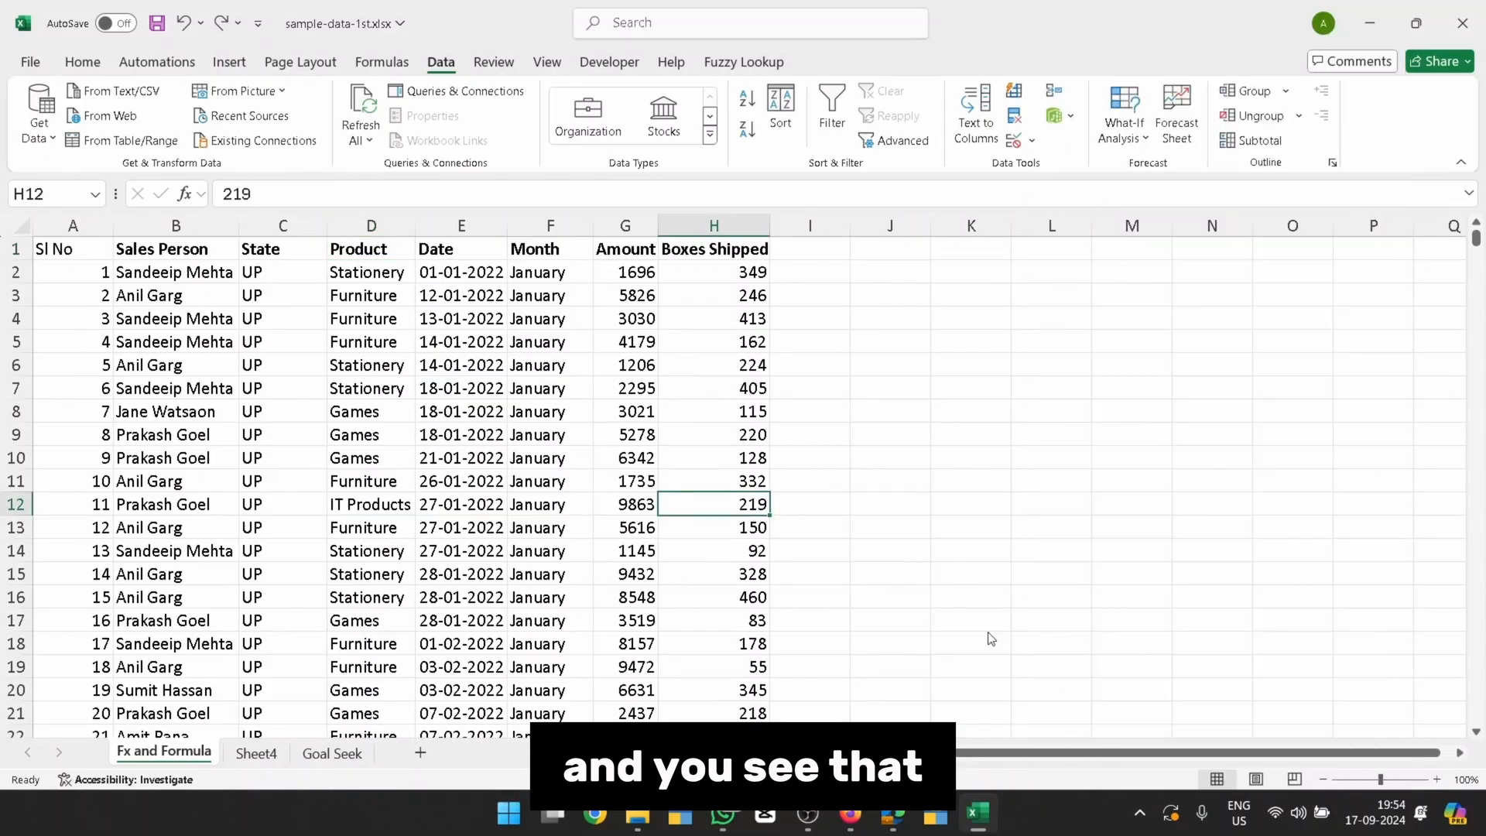
click(1030, 782)
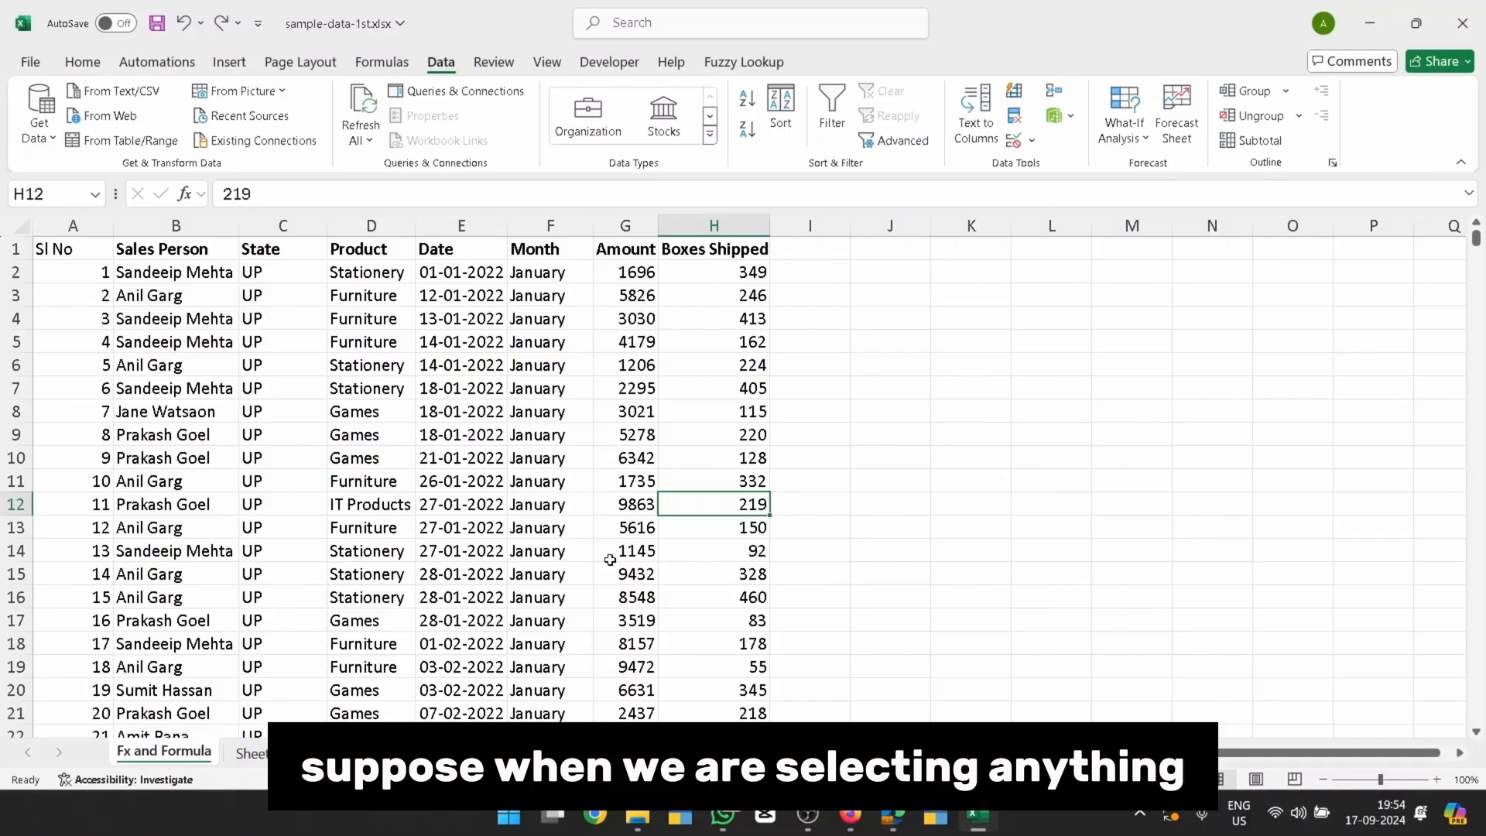
click(625, 225)
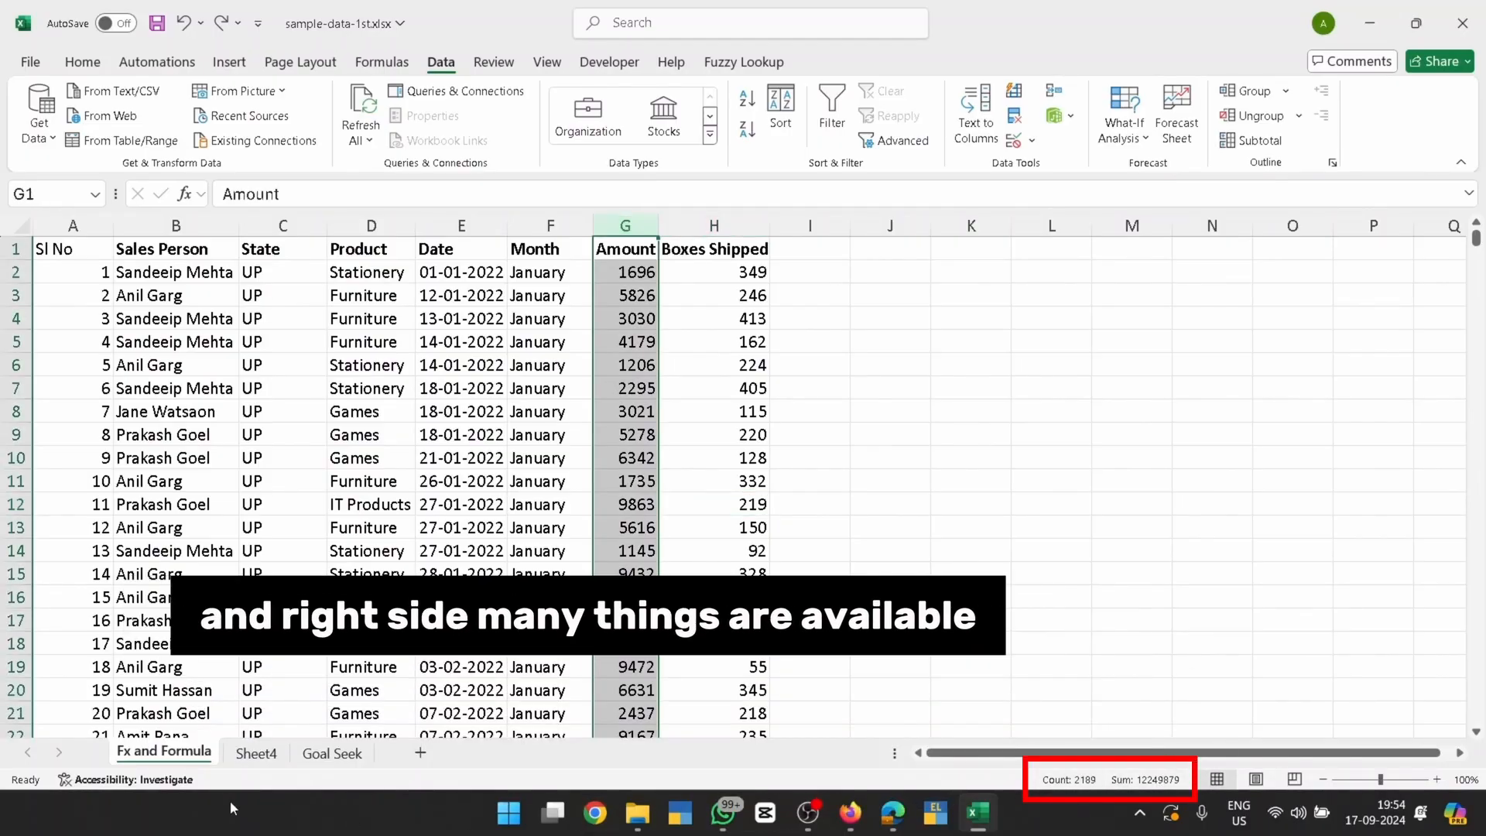
right_click(1004, 784)
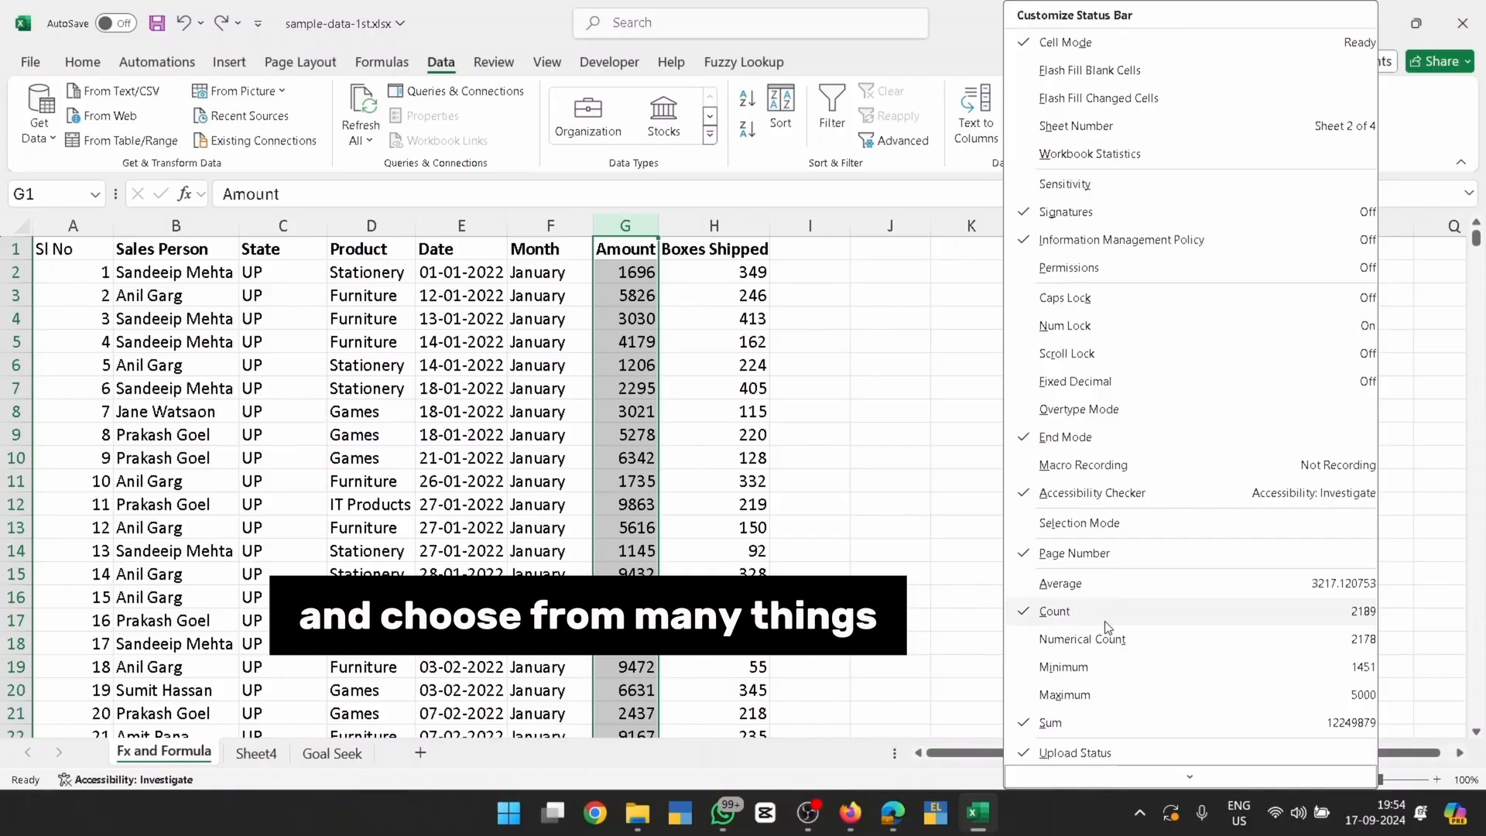
scroll(1107, 629, down, 1)
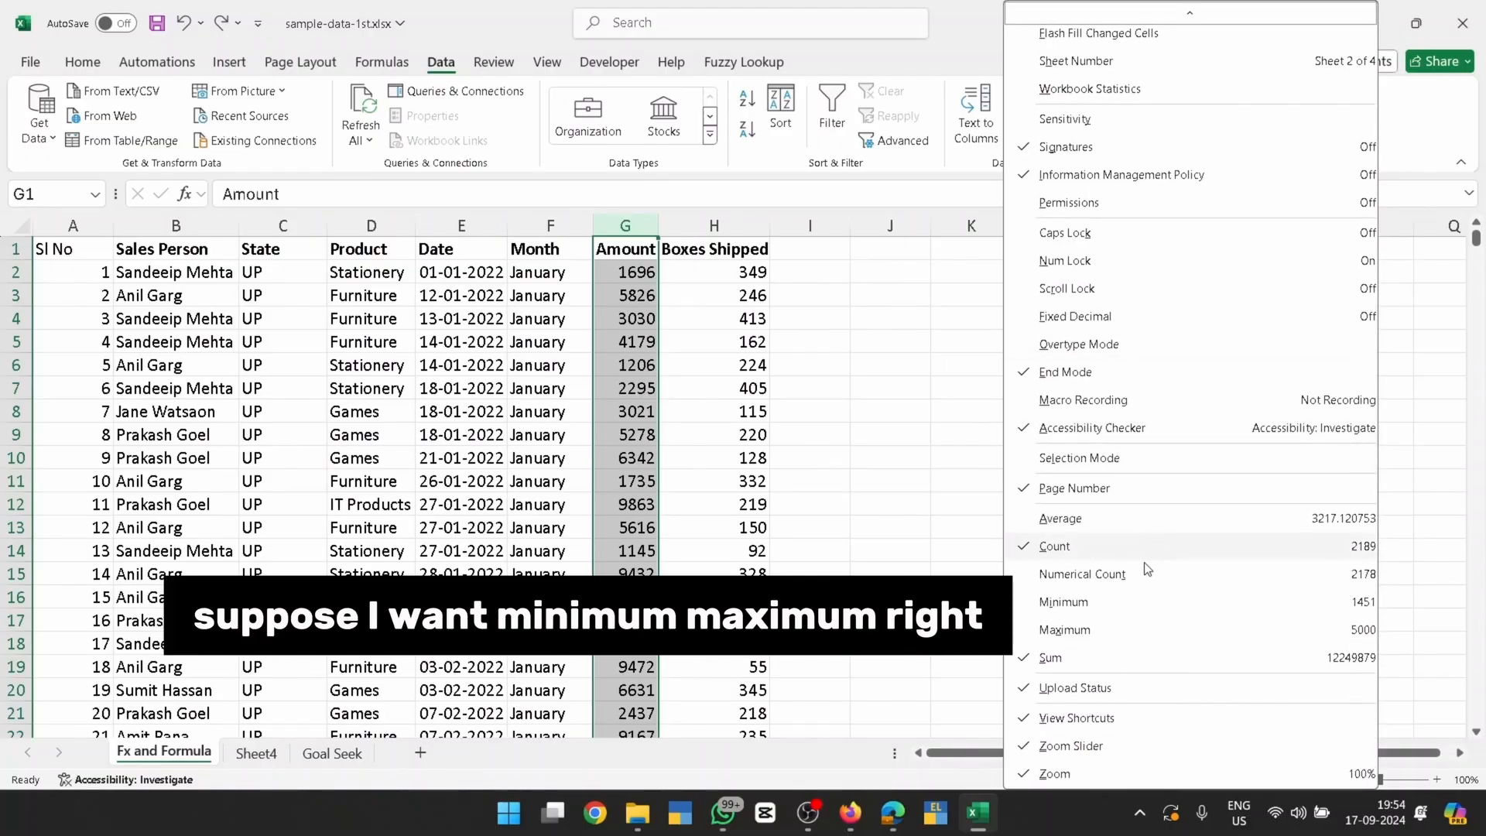
click(1138, 600)
click(1133, 628)
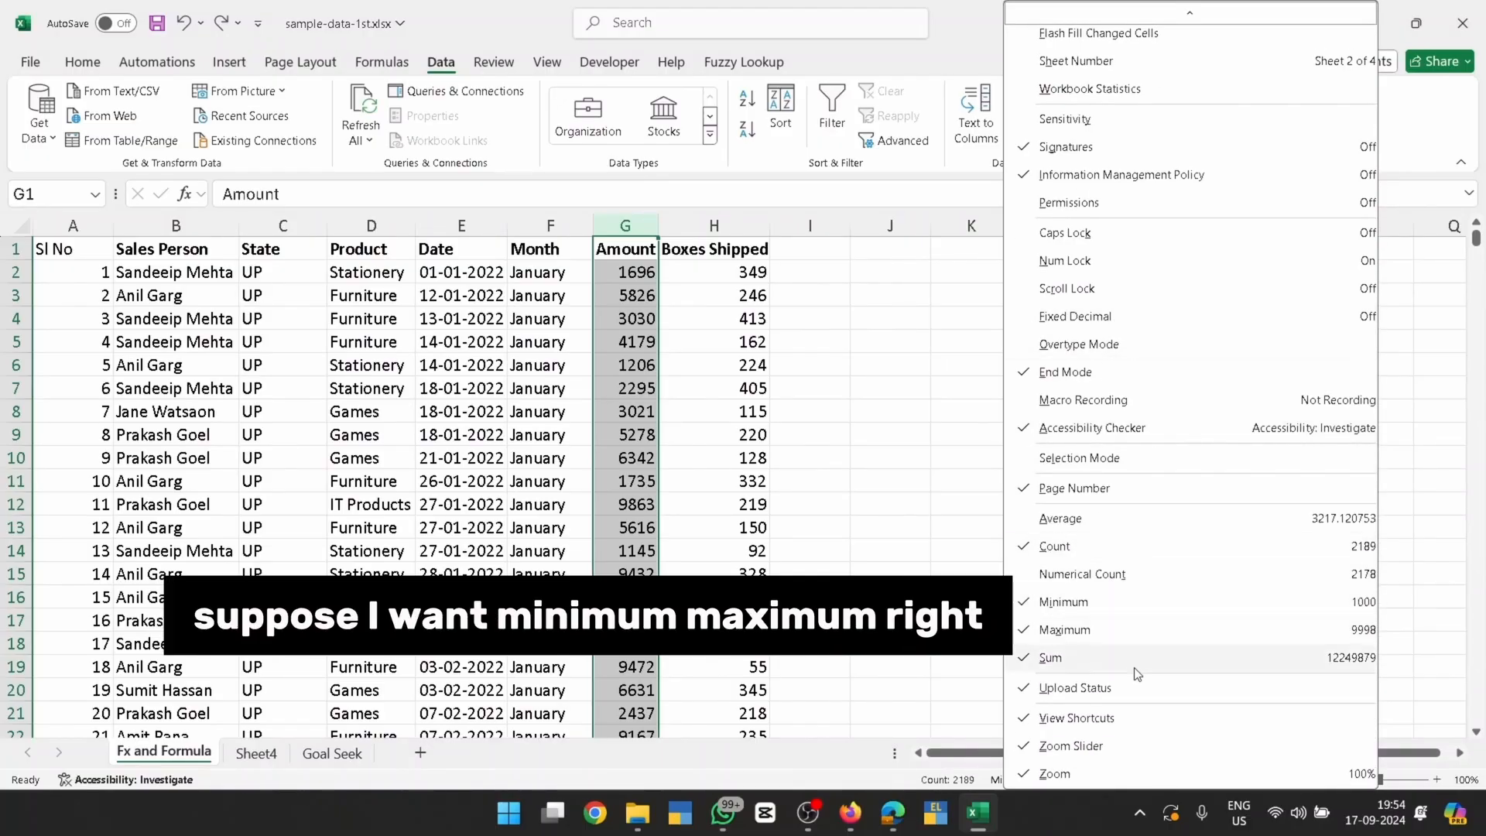
Add Workbook Statistics to the status bar and review the statistics with the Fx and Formula sheet active.
click(839, 783)
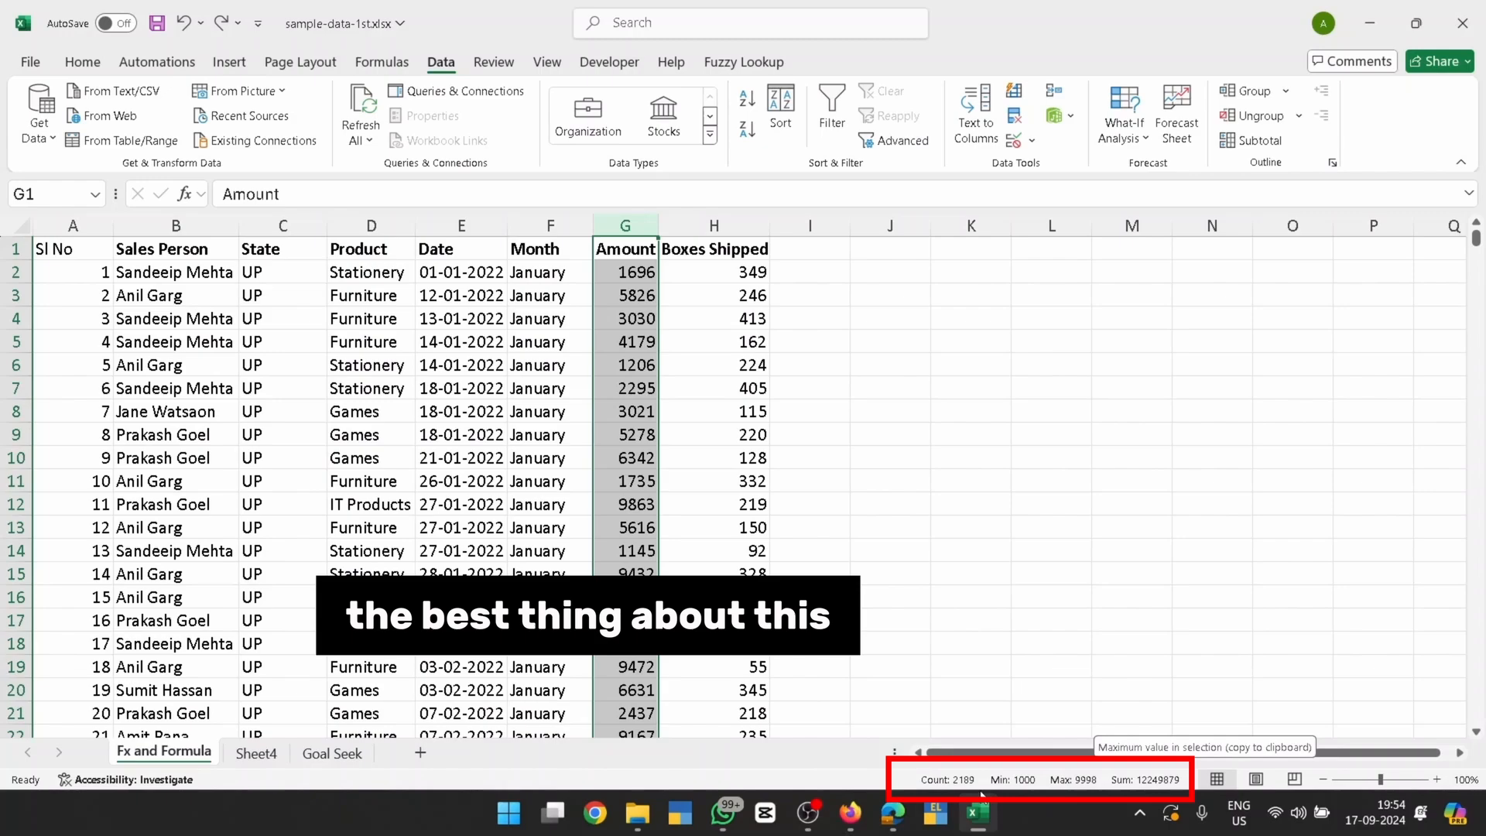
right_click(881, 783)
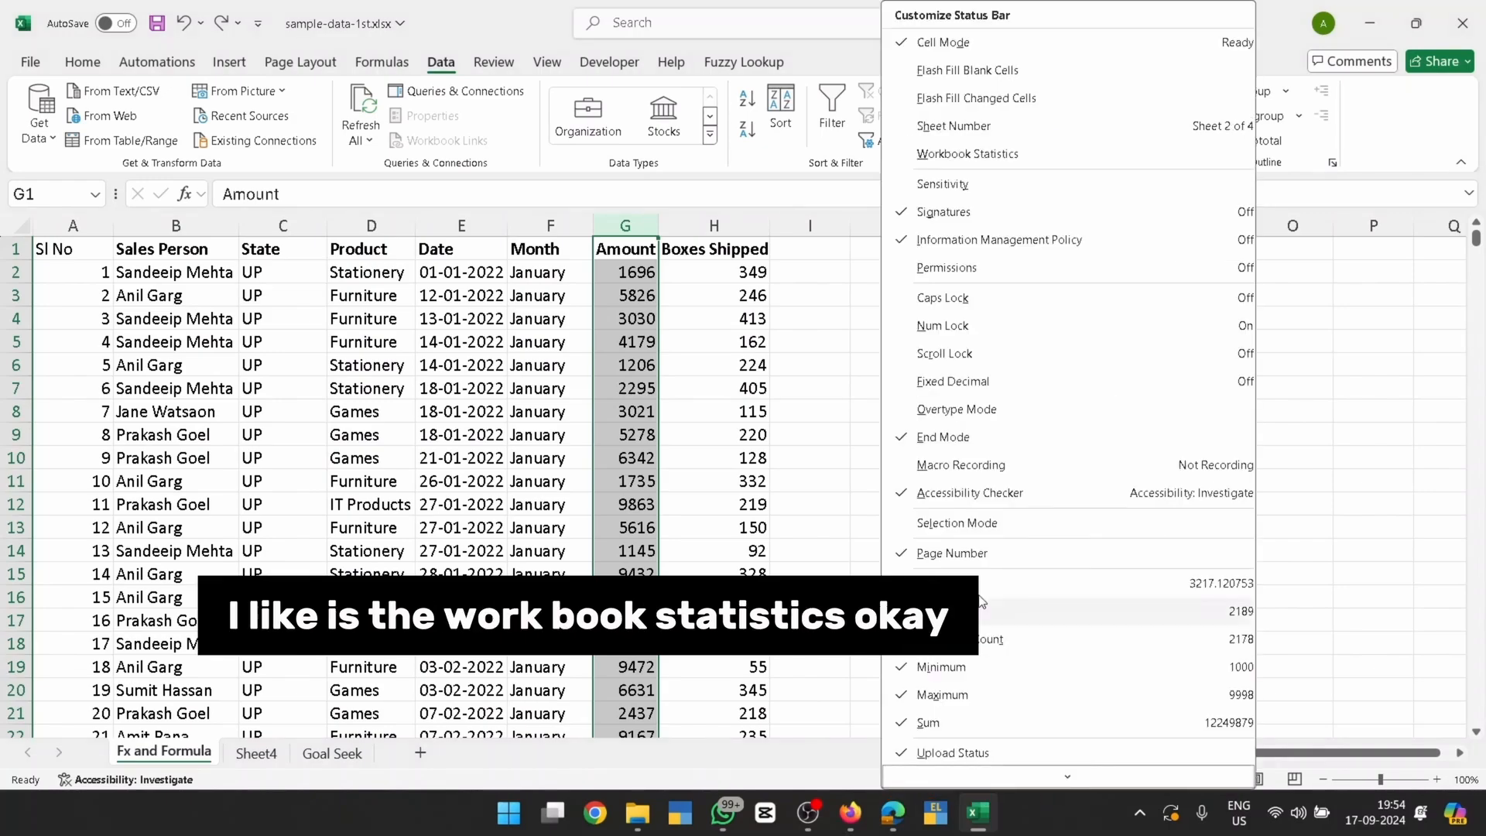
click(995, 153)
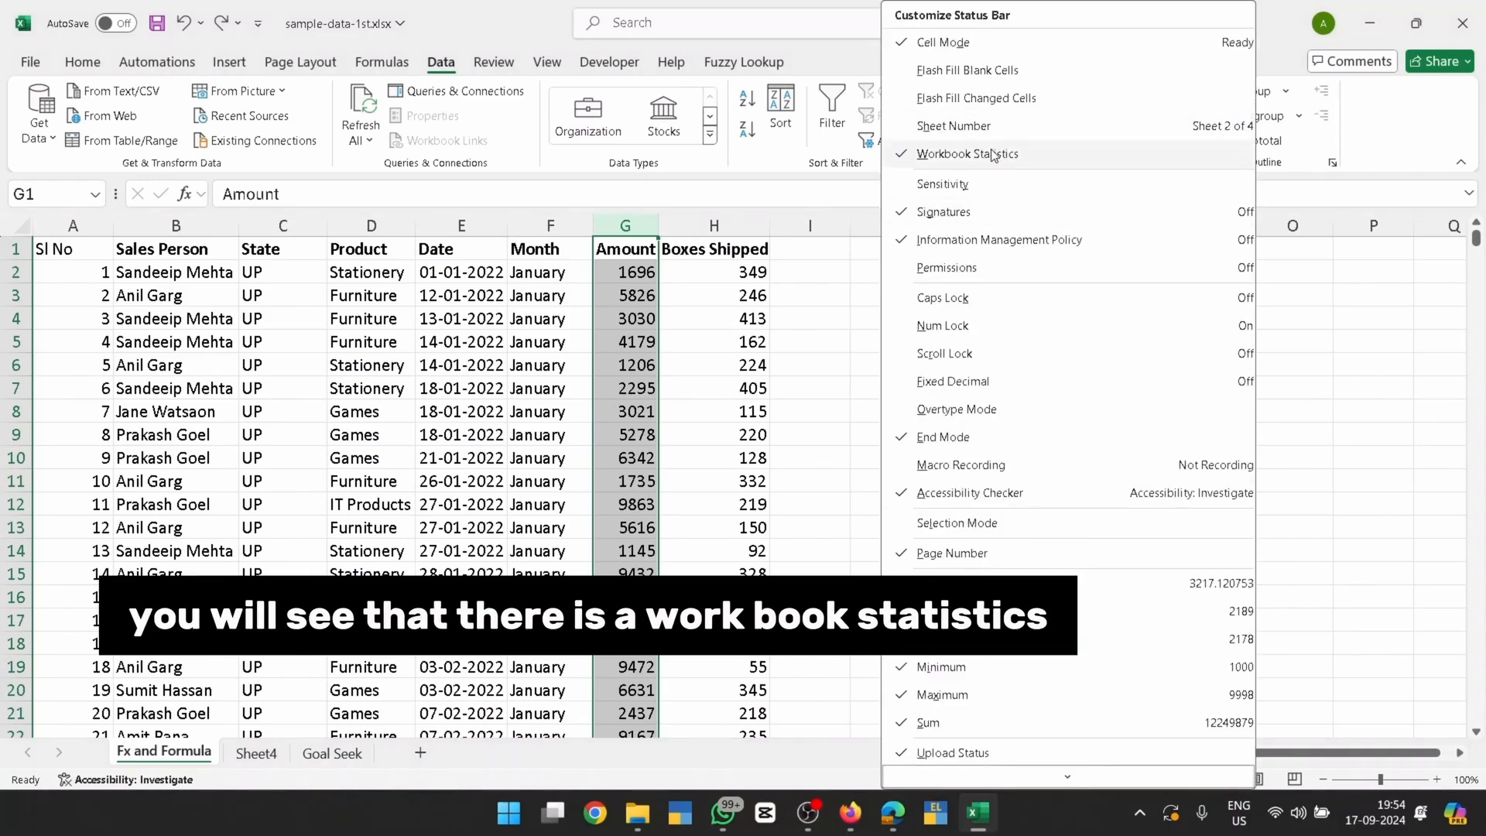
click(1321, 355)
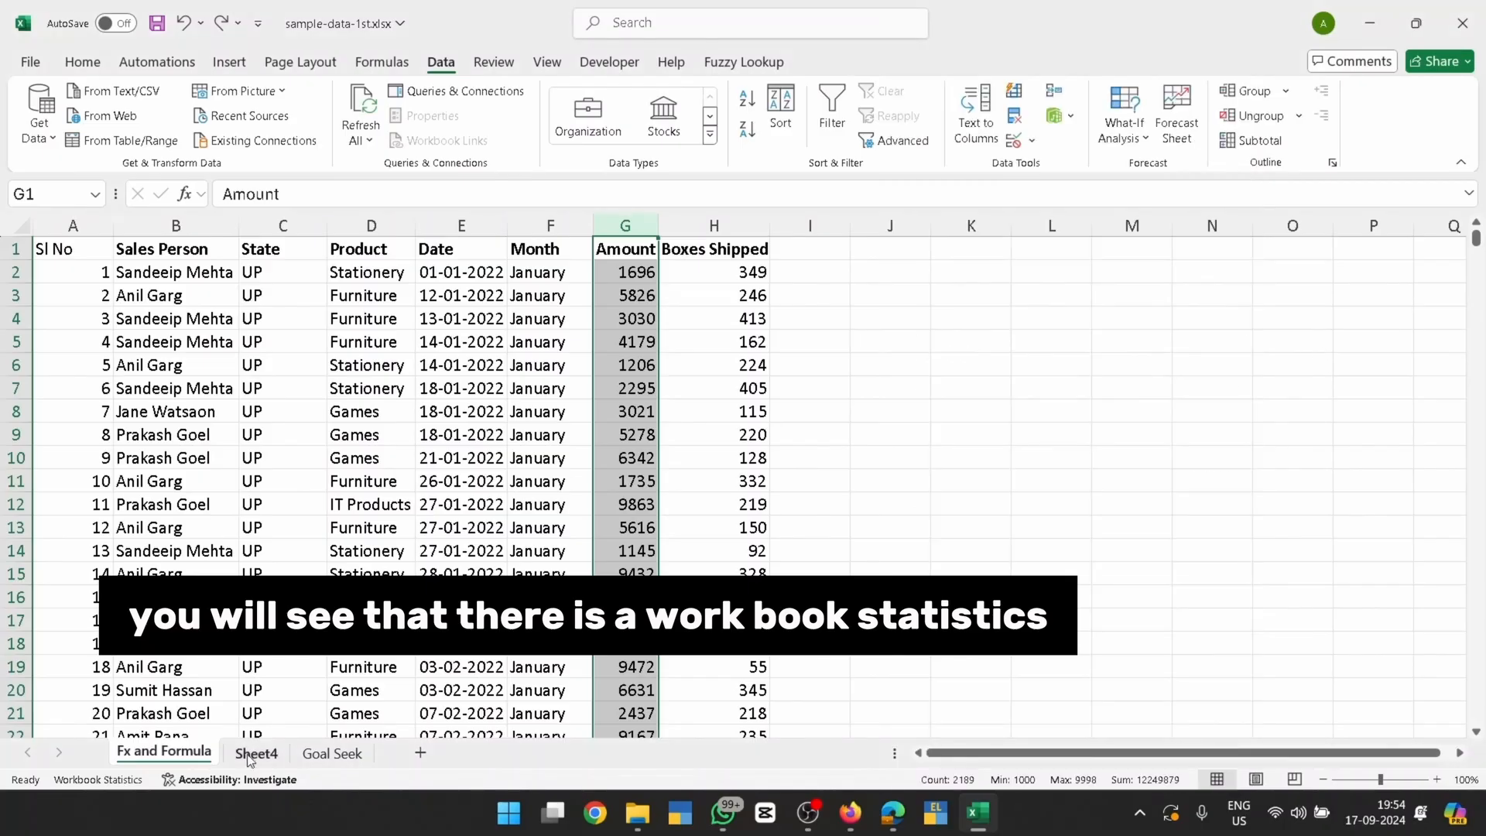
click(124, 782)
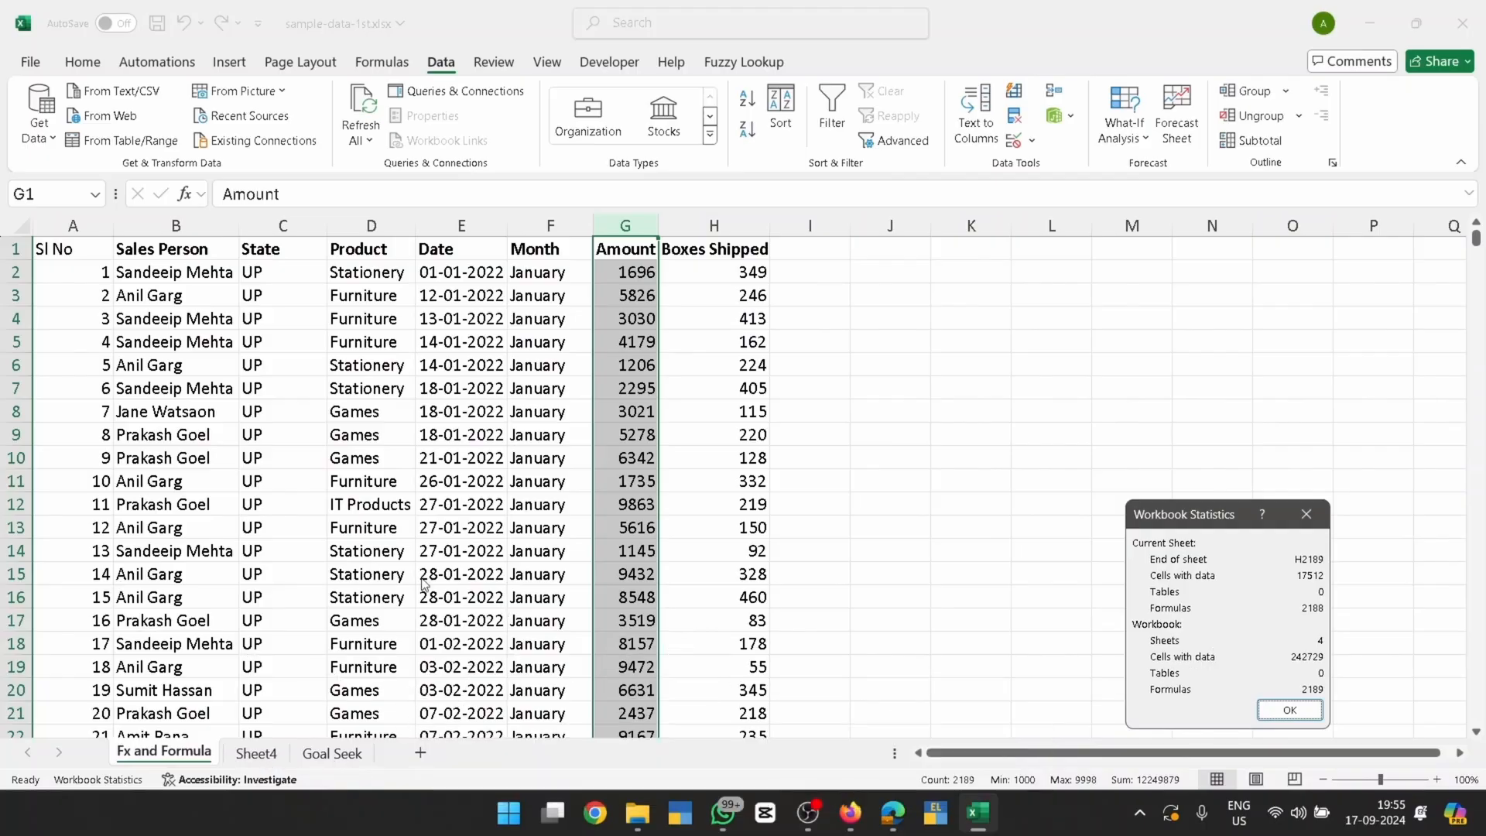
click(1258, 711)
Unhide Sheet3 and review the workbook statistics with that sheet active.
right_click(332, 751)
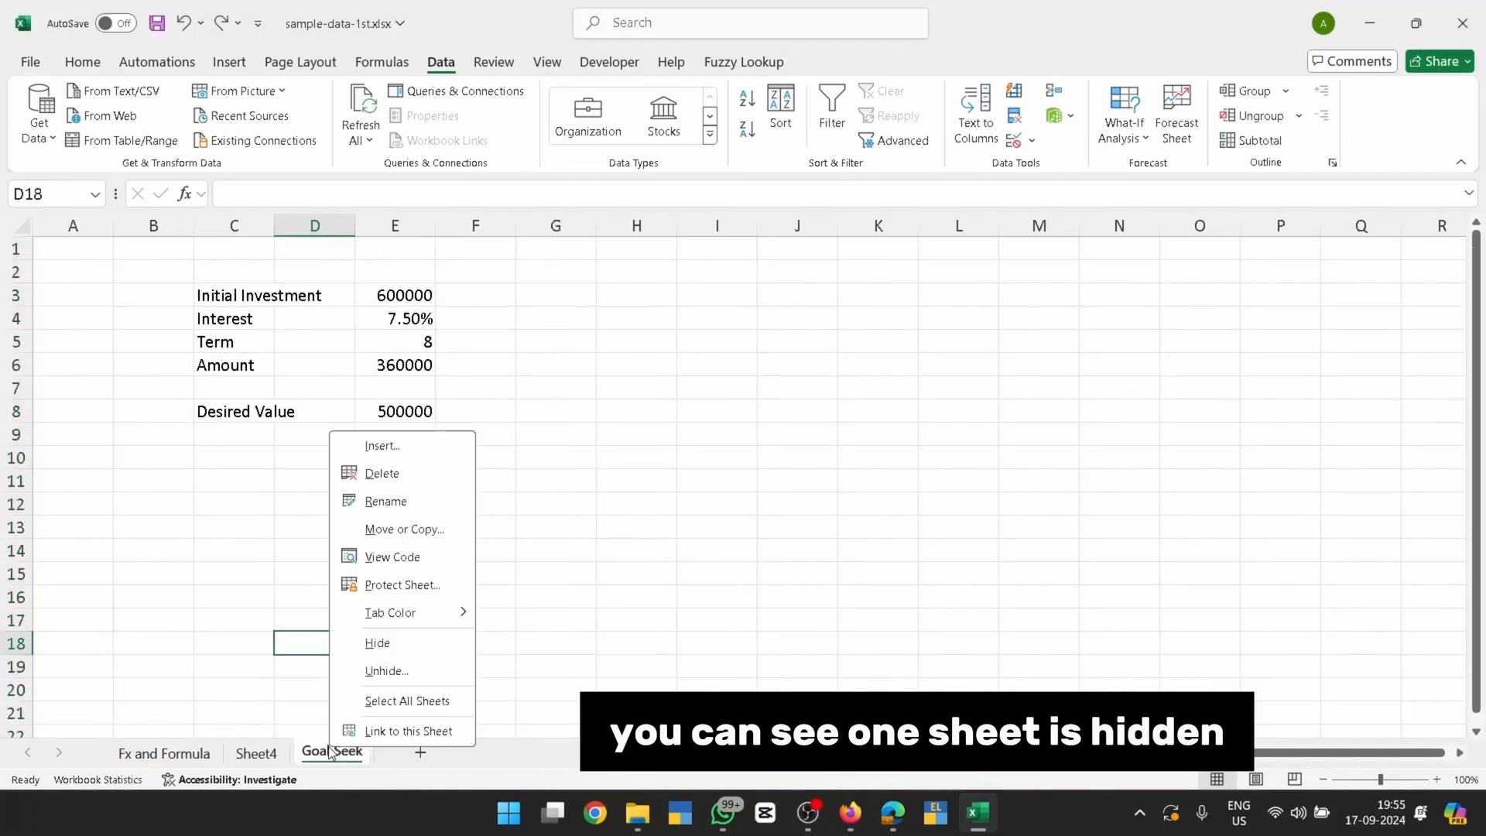
click(379, 670)
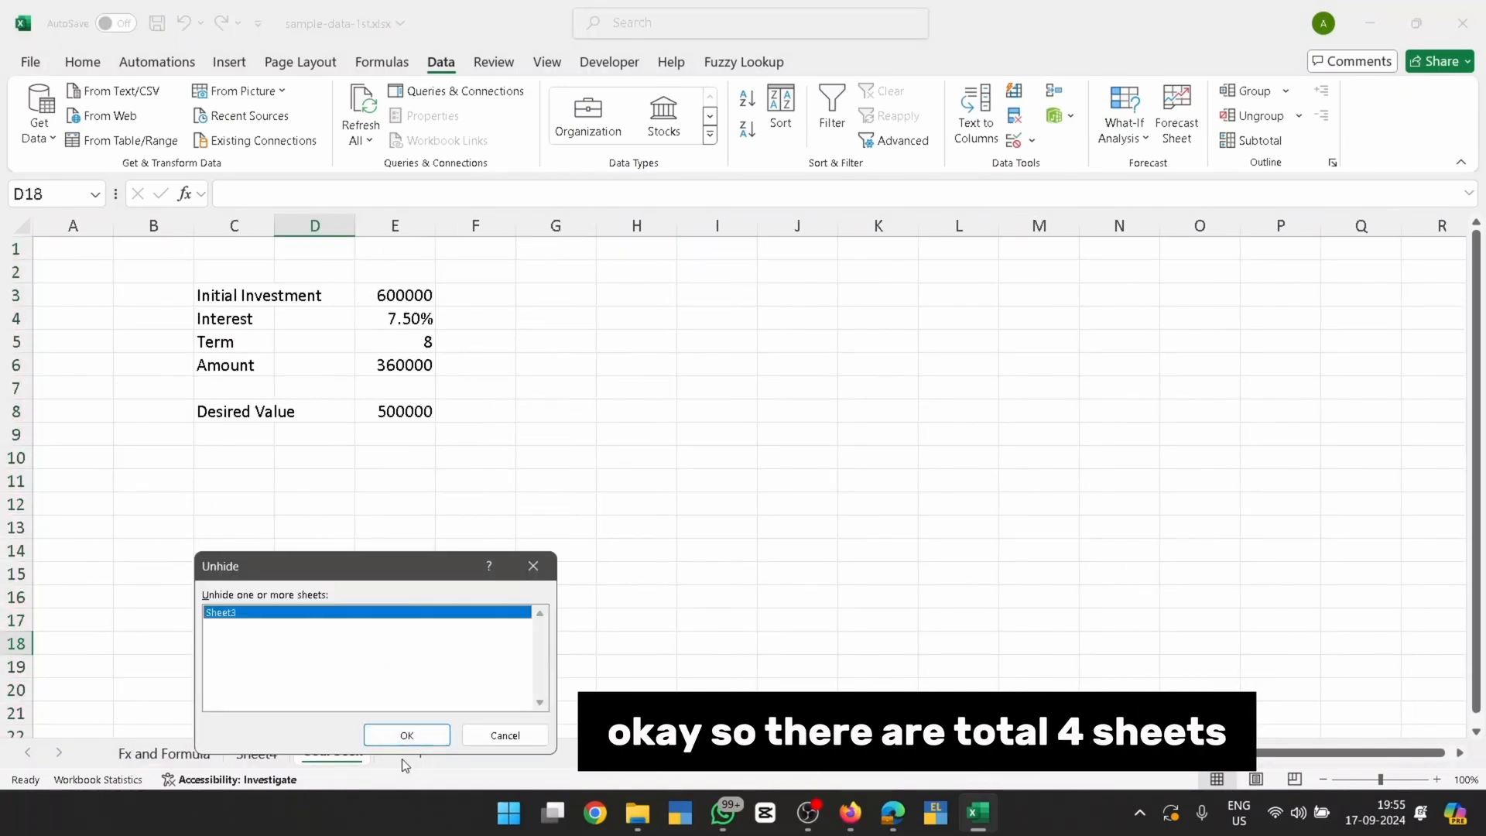
click(404, 736)
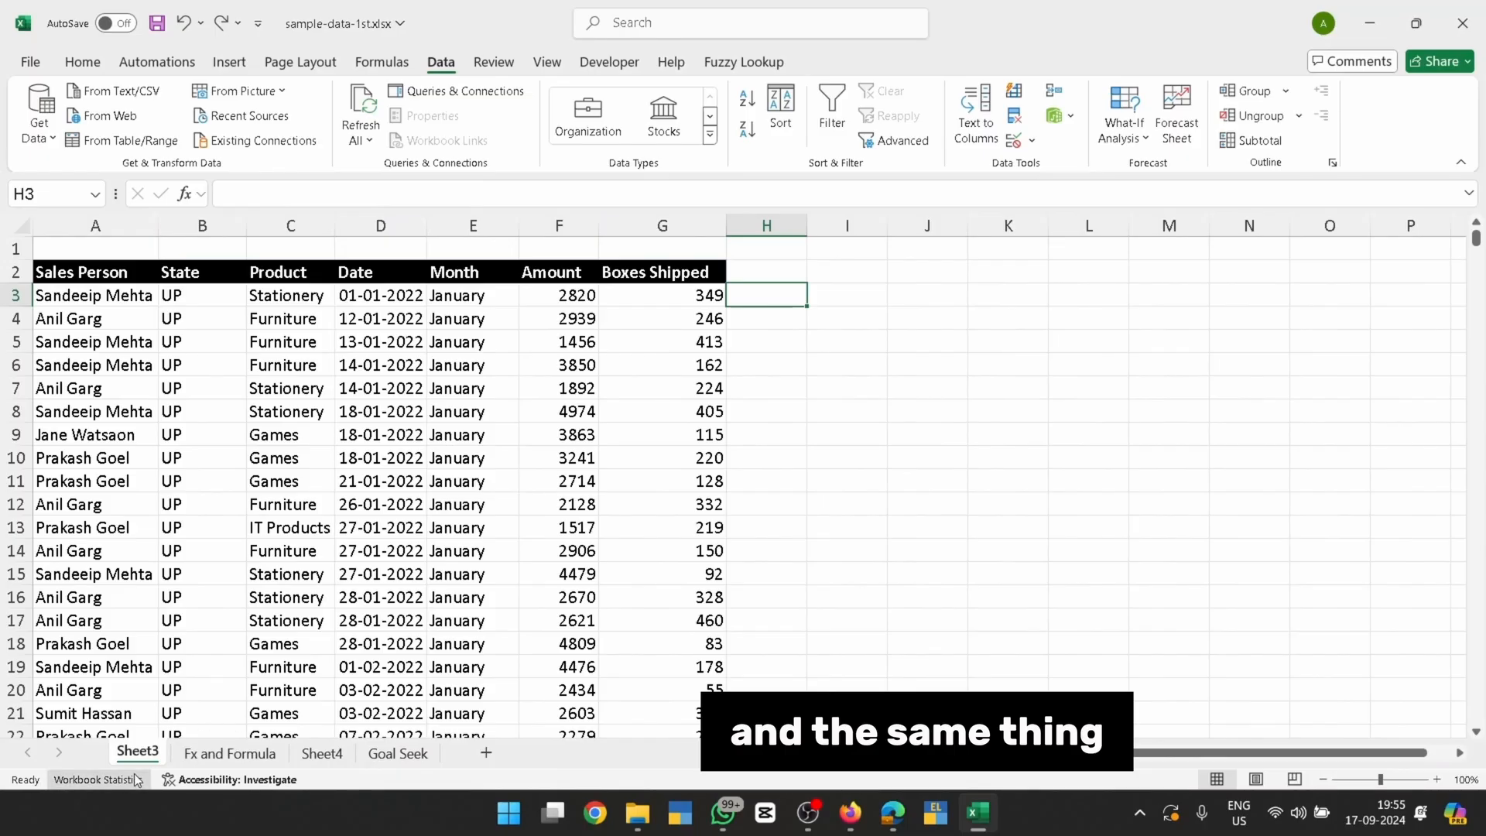
click(136, 780)
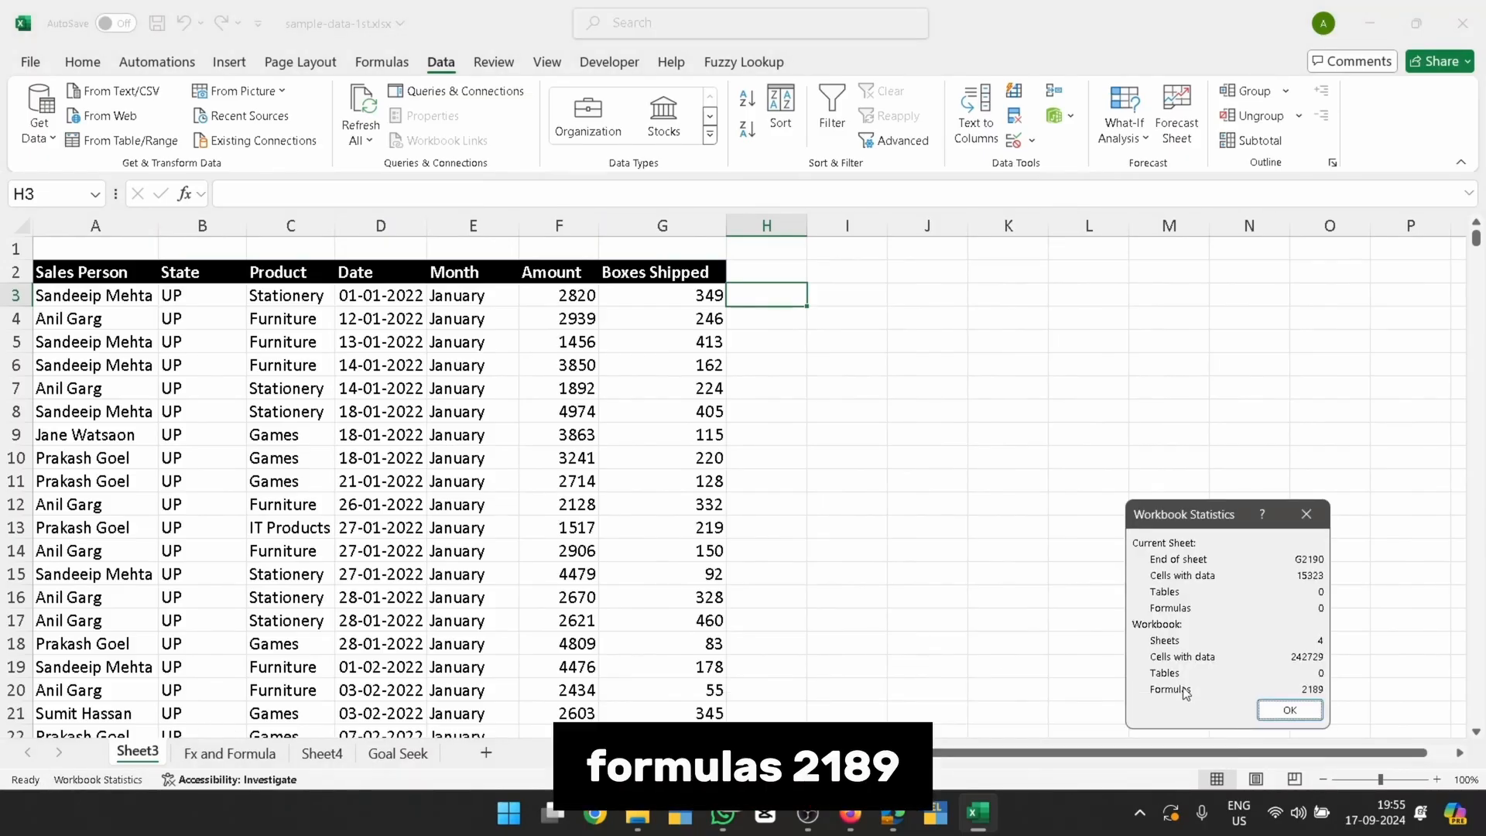
click(1291, 710)
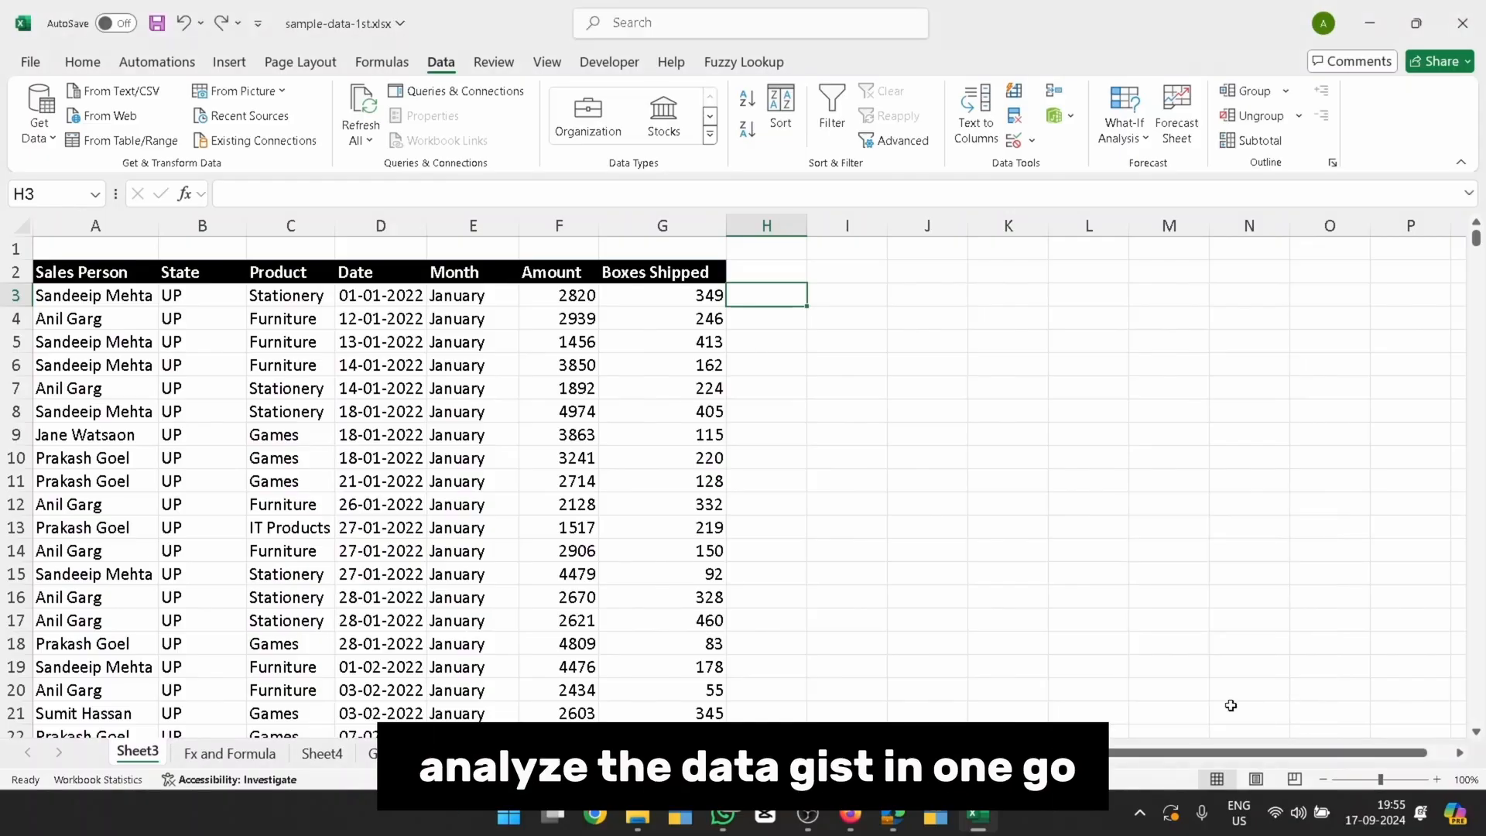
click(631, 457)
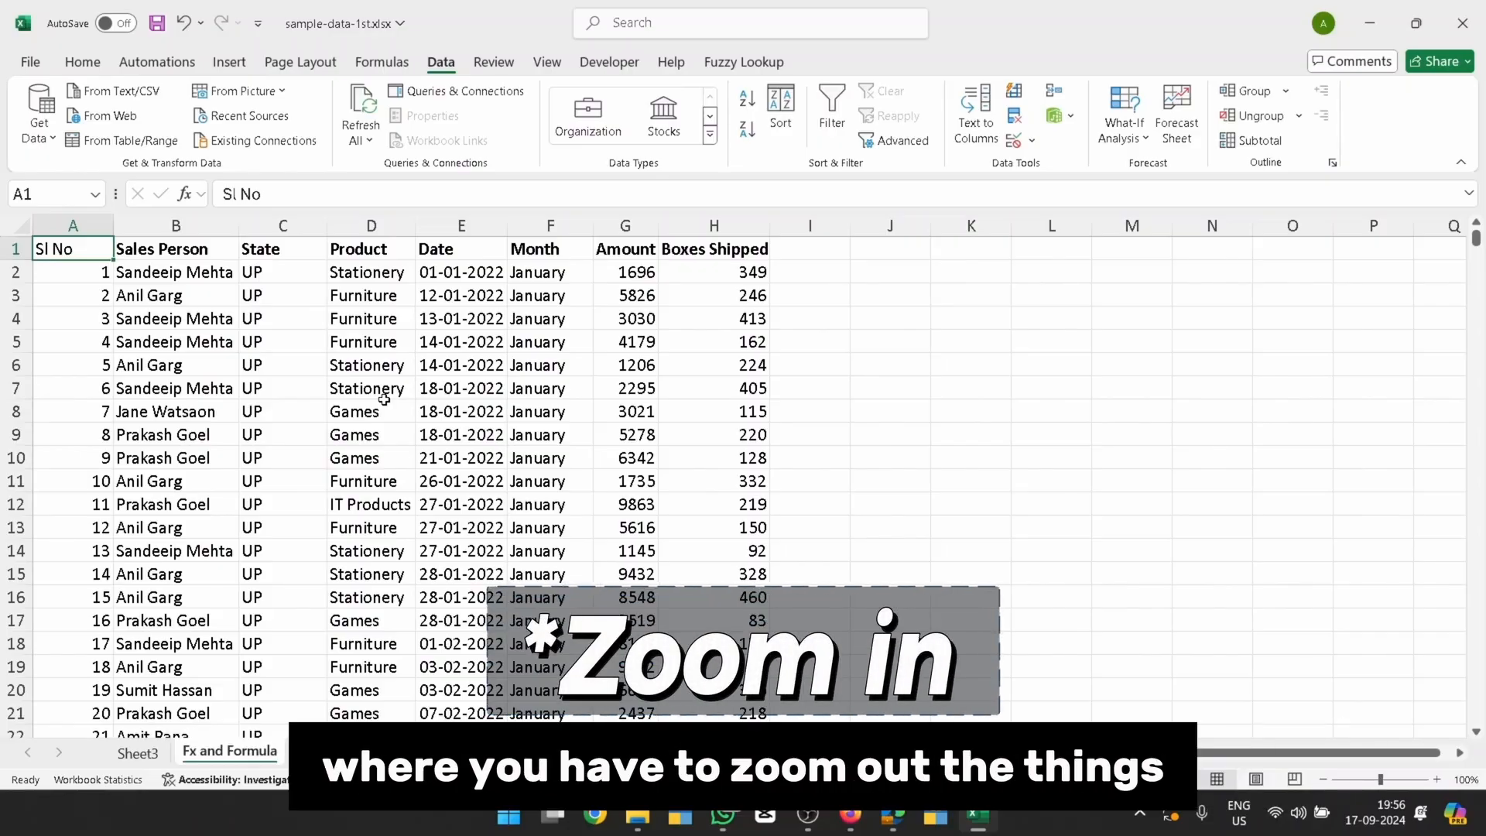
Zoom the Fx and Formula sheet in to 180% and back out to 120%.
click(1438, 780)
click(1438, 779)
click(1438, 780)
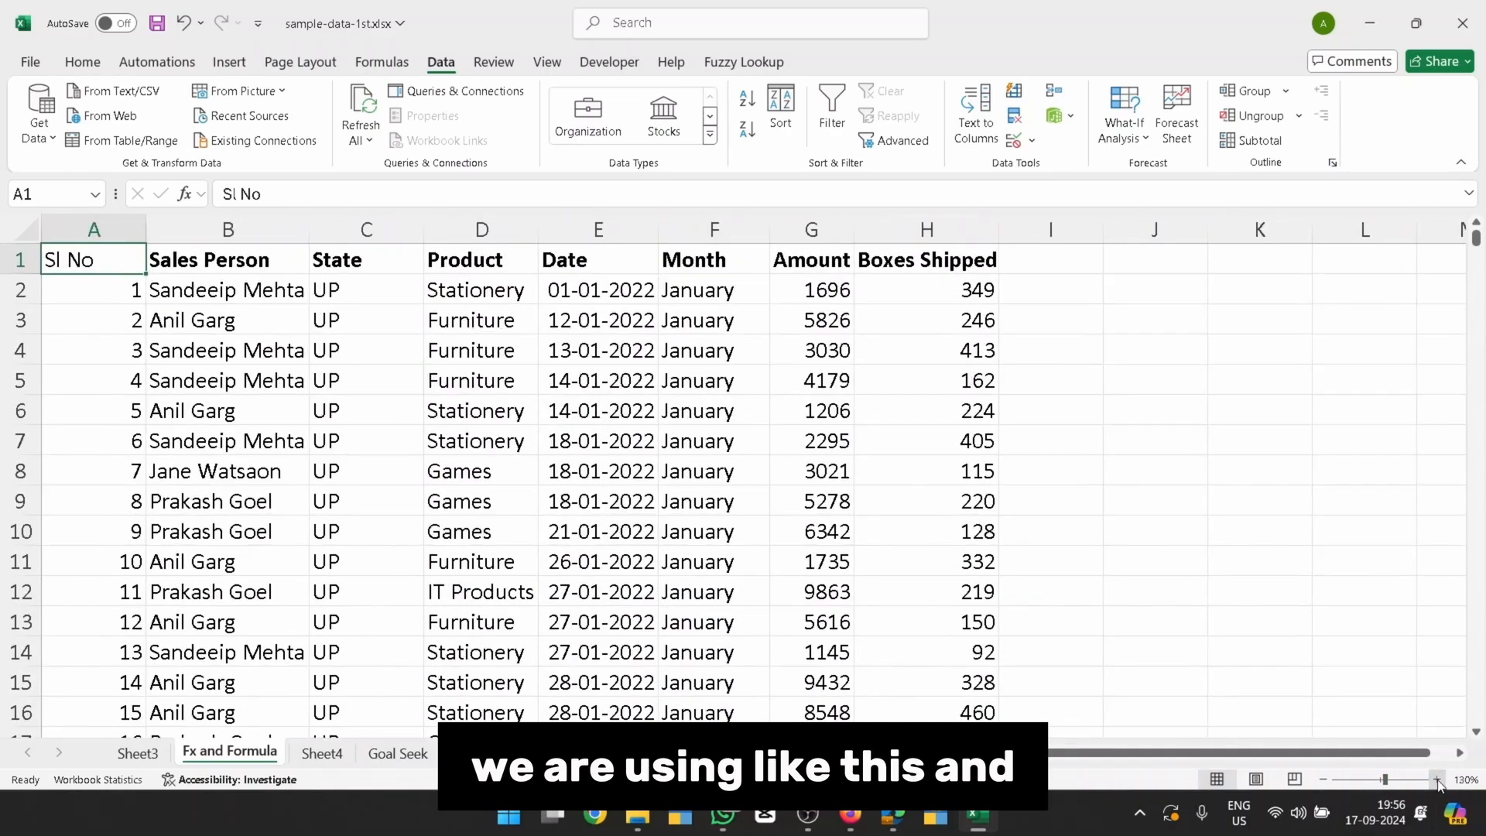
click(1437, 780)
click(1437, 780)
click(1438, 780)
click(1437, 780)
click(1438, 780)
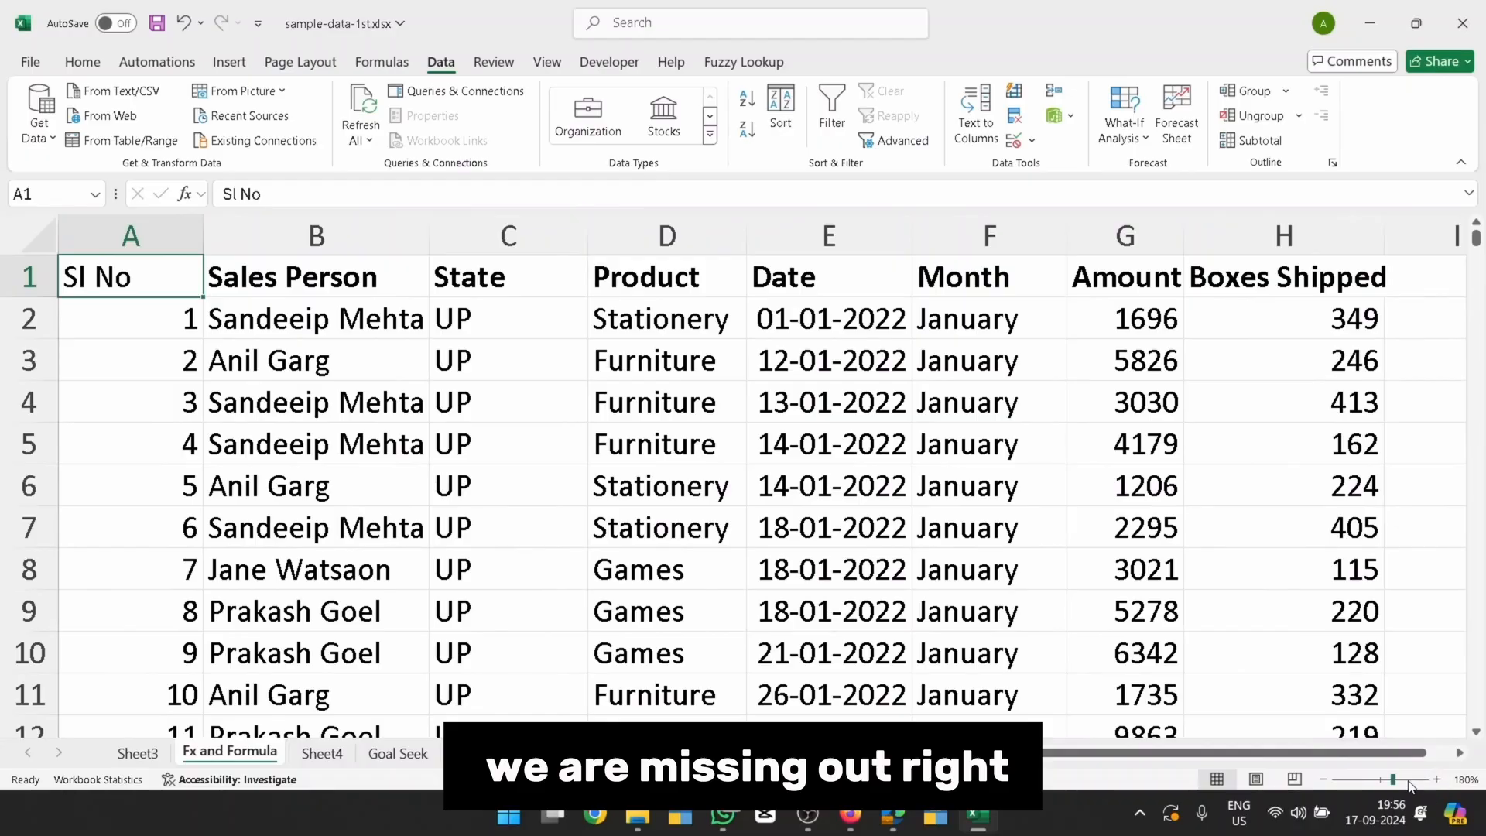
click(1322, 781)
click(1323, 780)
click(1322, 781)
click(1322, 781)
click(1322, 781)
click(1323, 780)
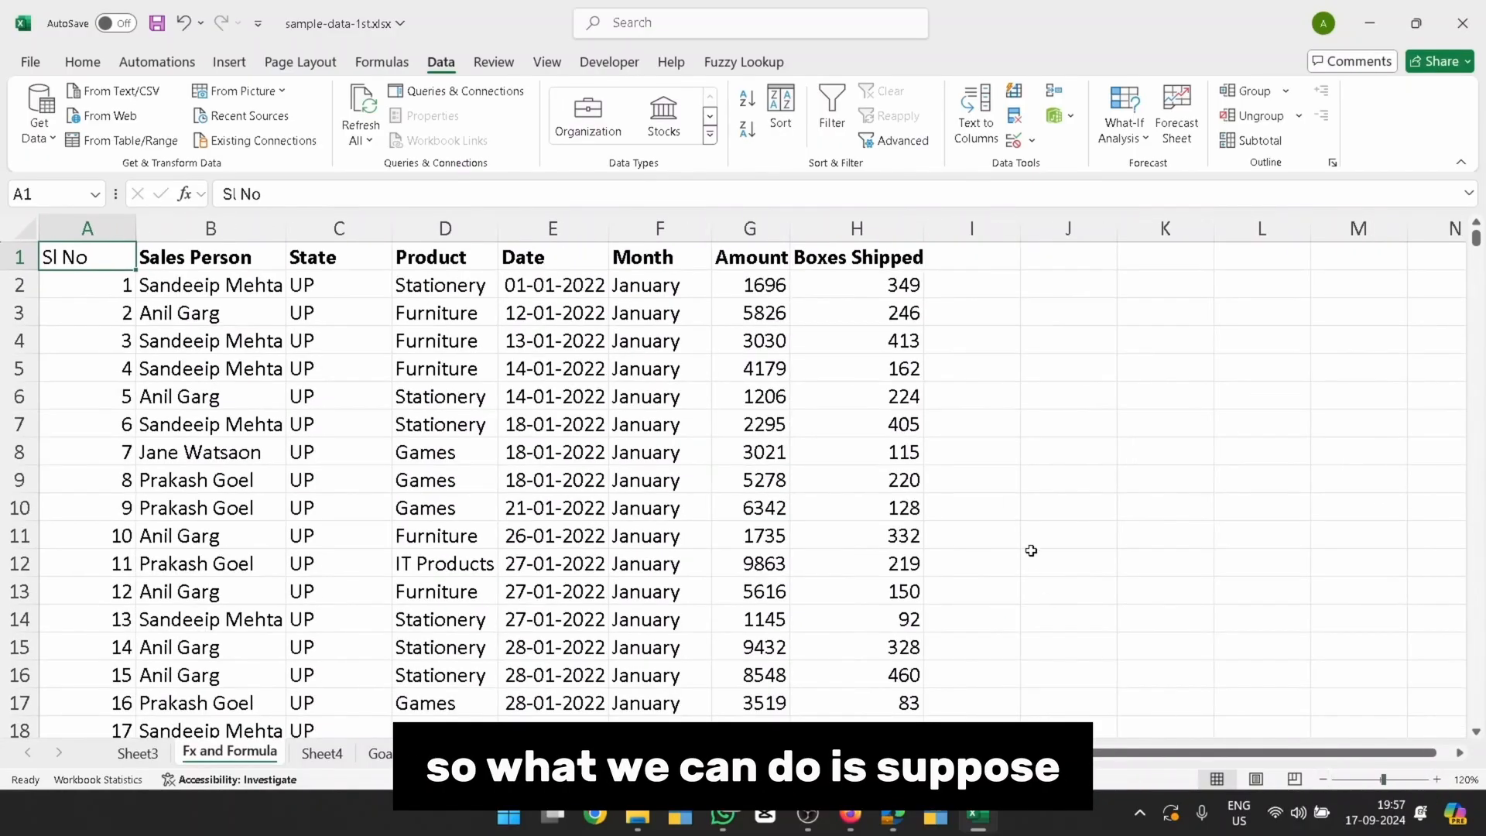
Select the header and first six records, A1:H7, and zoom the sheet to fit the selection.
click(702, 470)
key(Left)
key(ctrl+Up)
key(ctrl+Left)
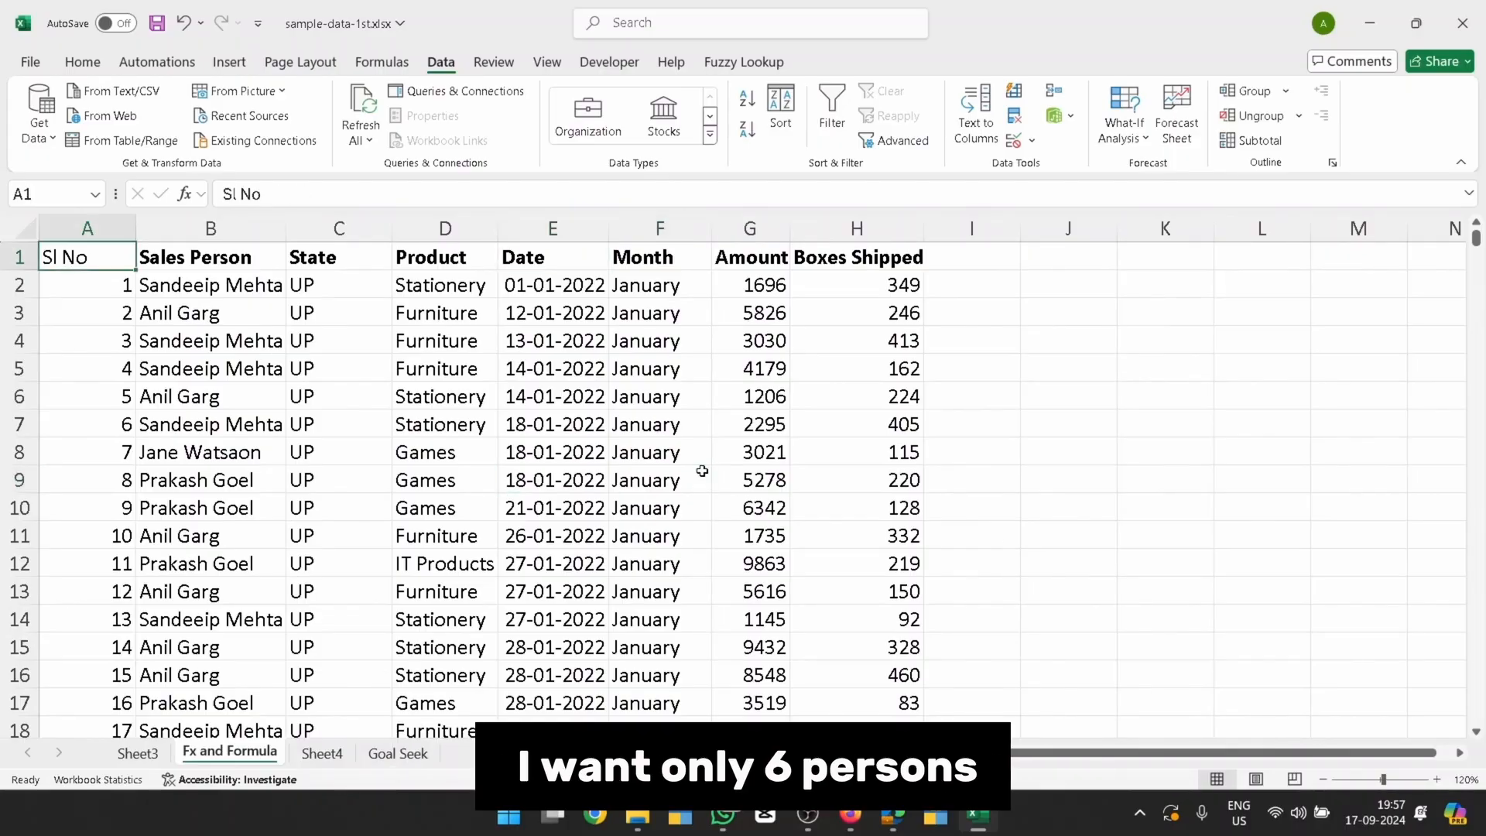
key(shift+Down)
key(shift+Down)
key(shift+Down)
key(shift+Down)
key(shift+Down)
key(shift+Down)
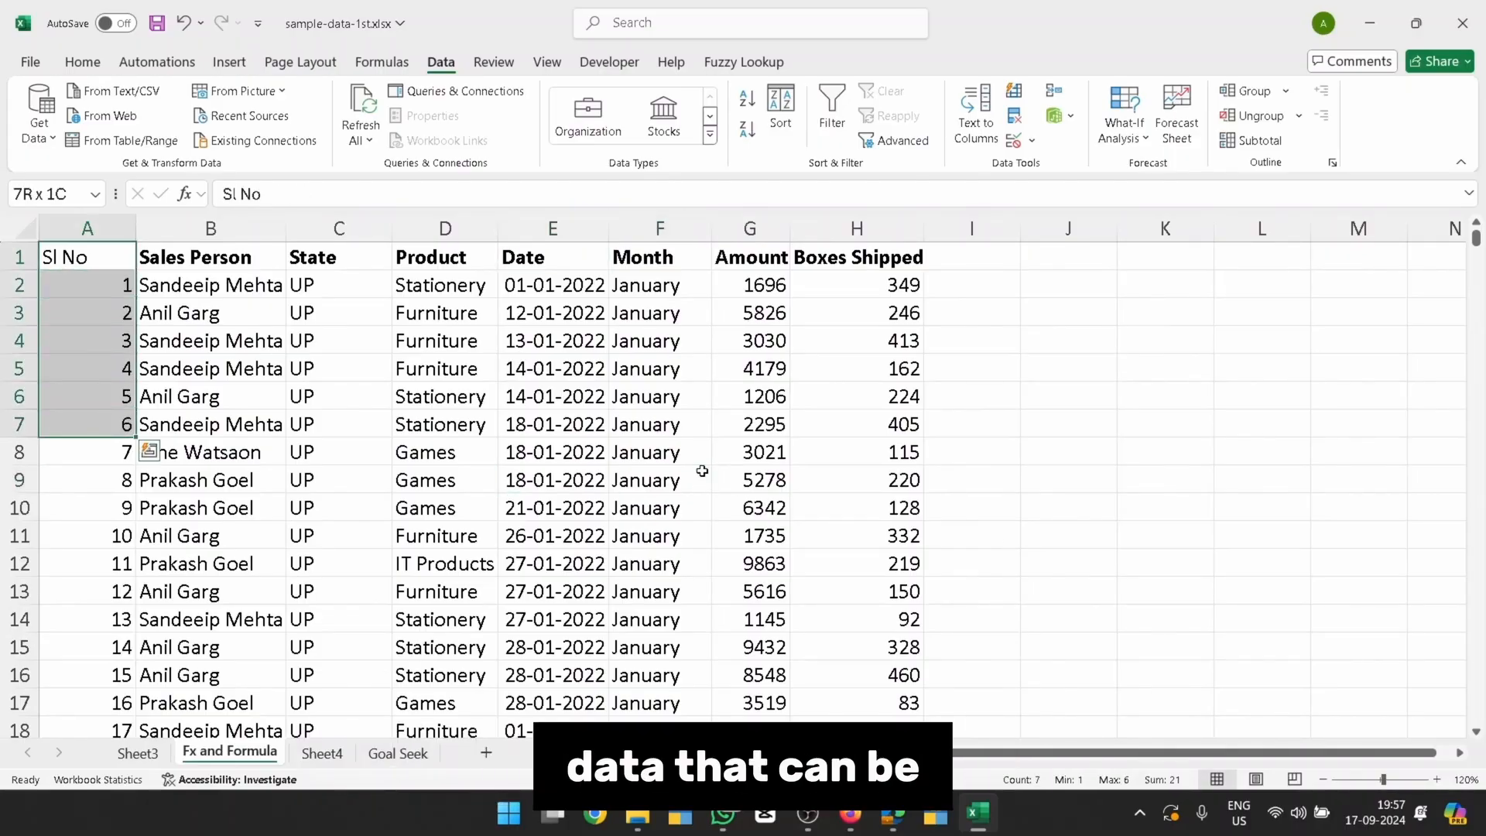
key(ctrl+shift+Right)
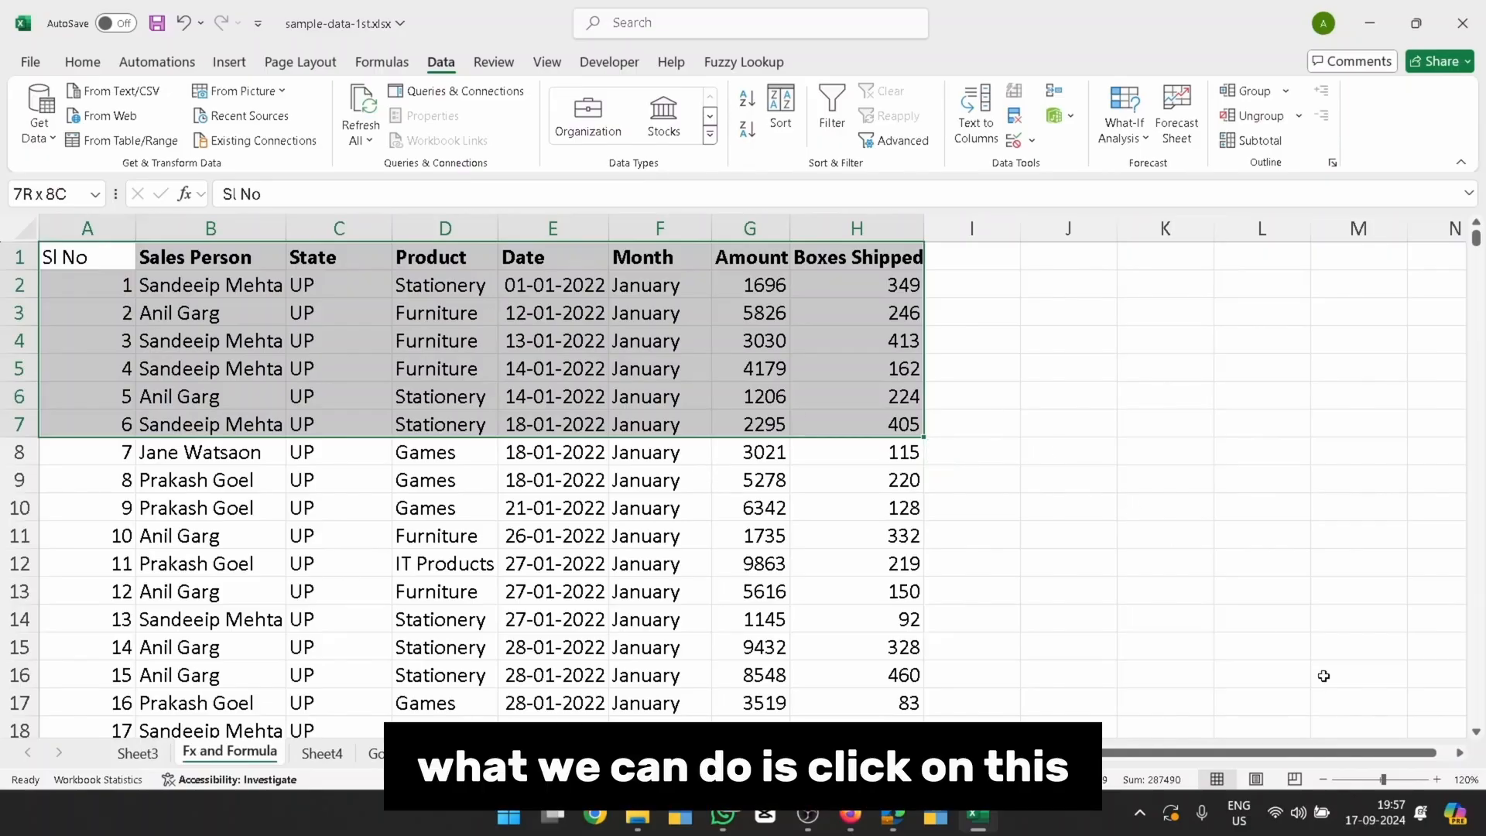
click(1465, 781)
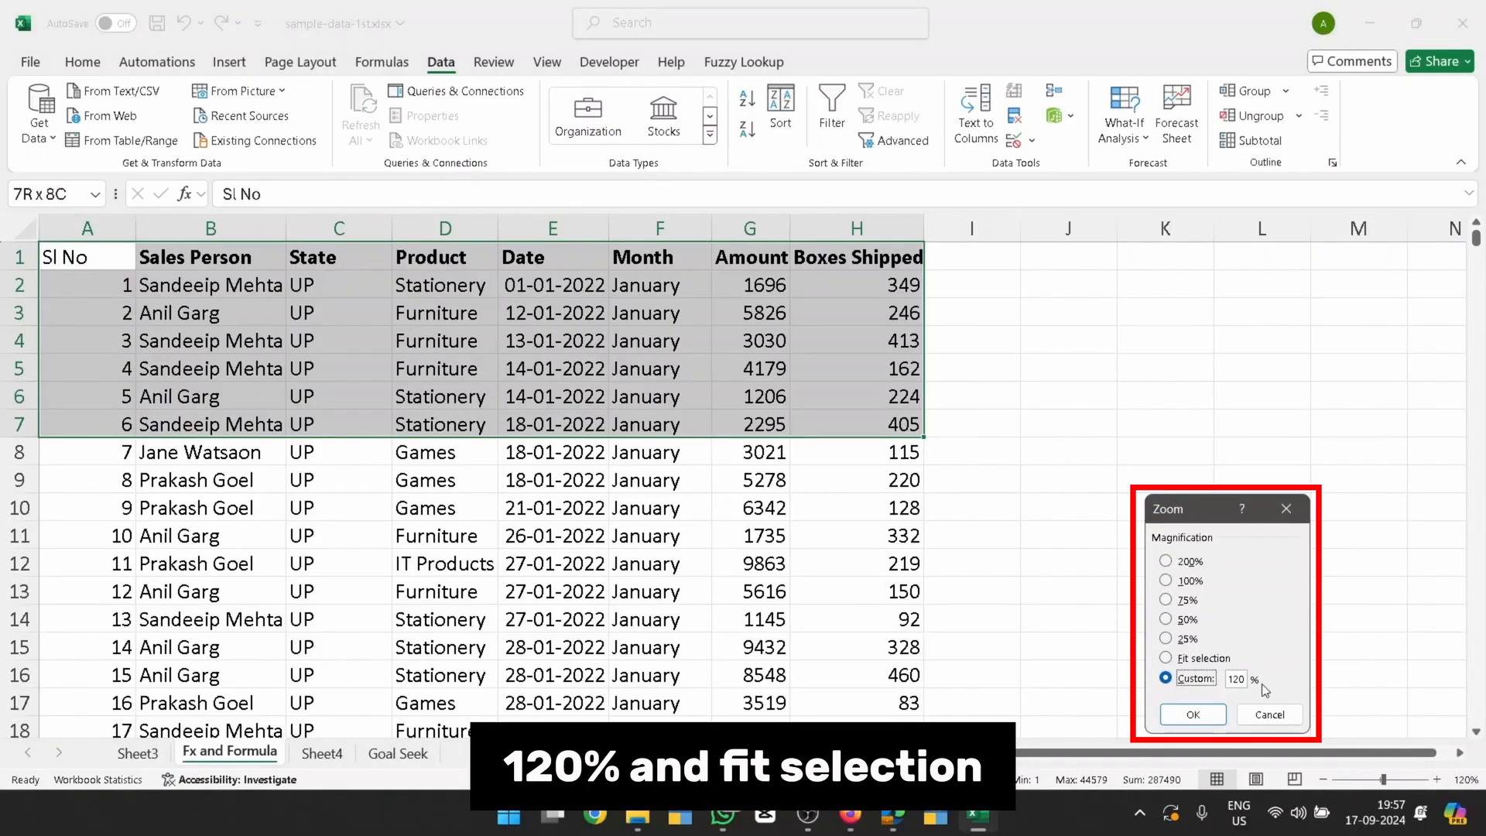
click(1211, 659)
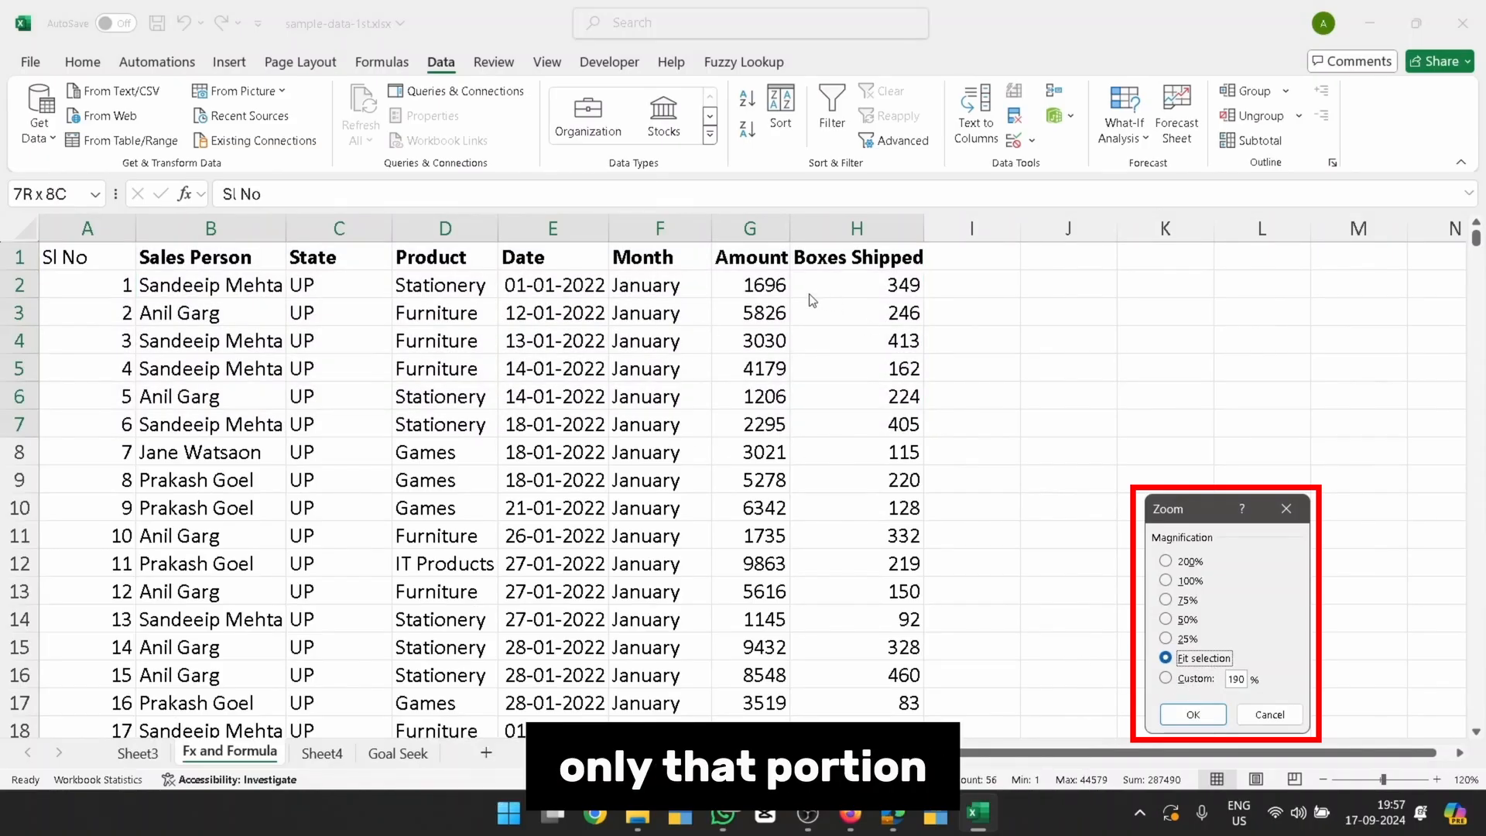
click(1176, 709)
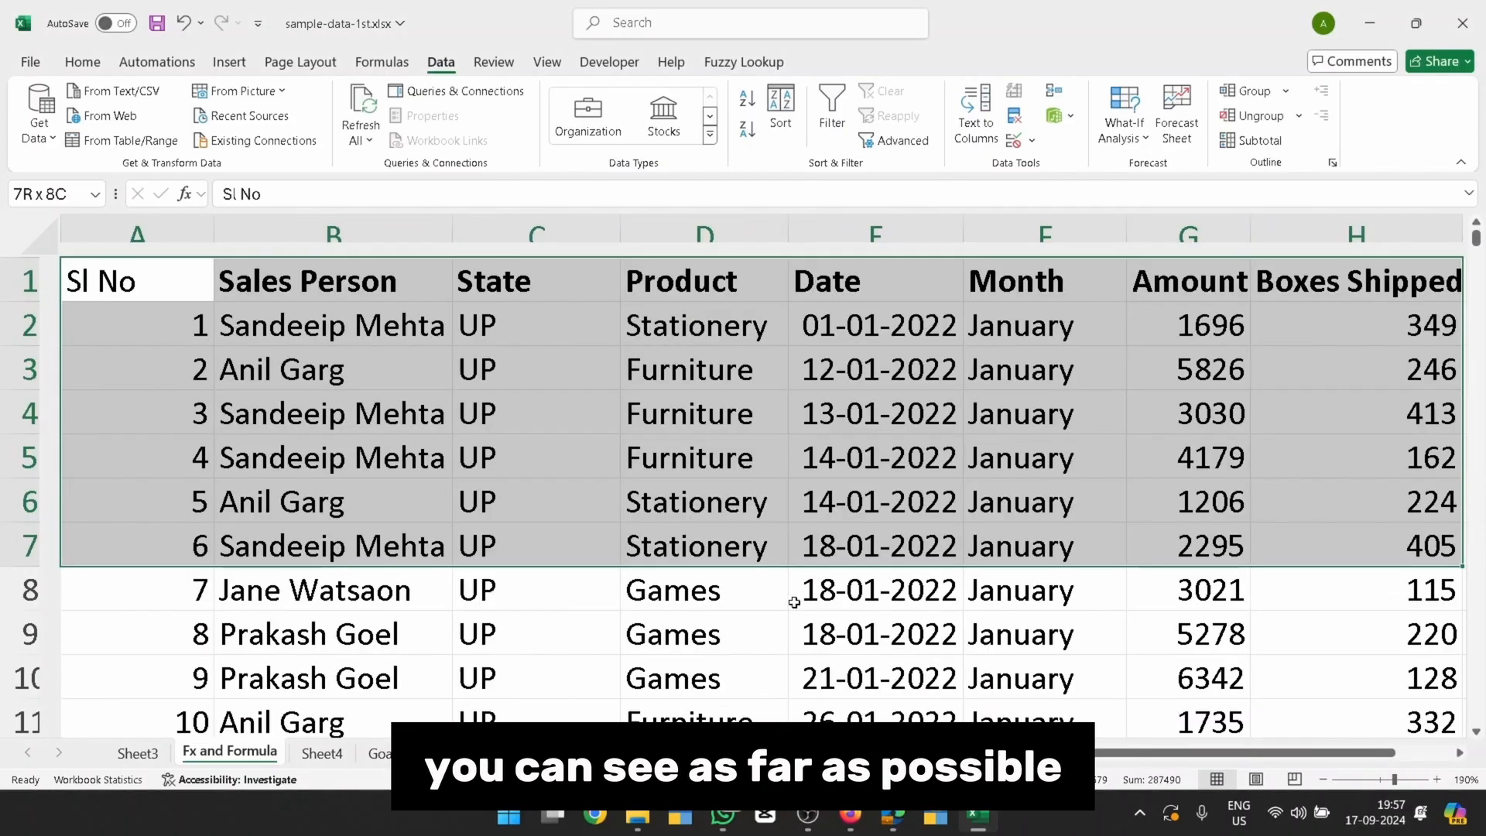